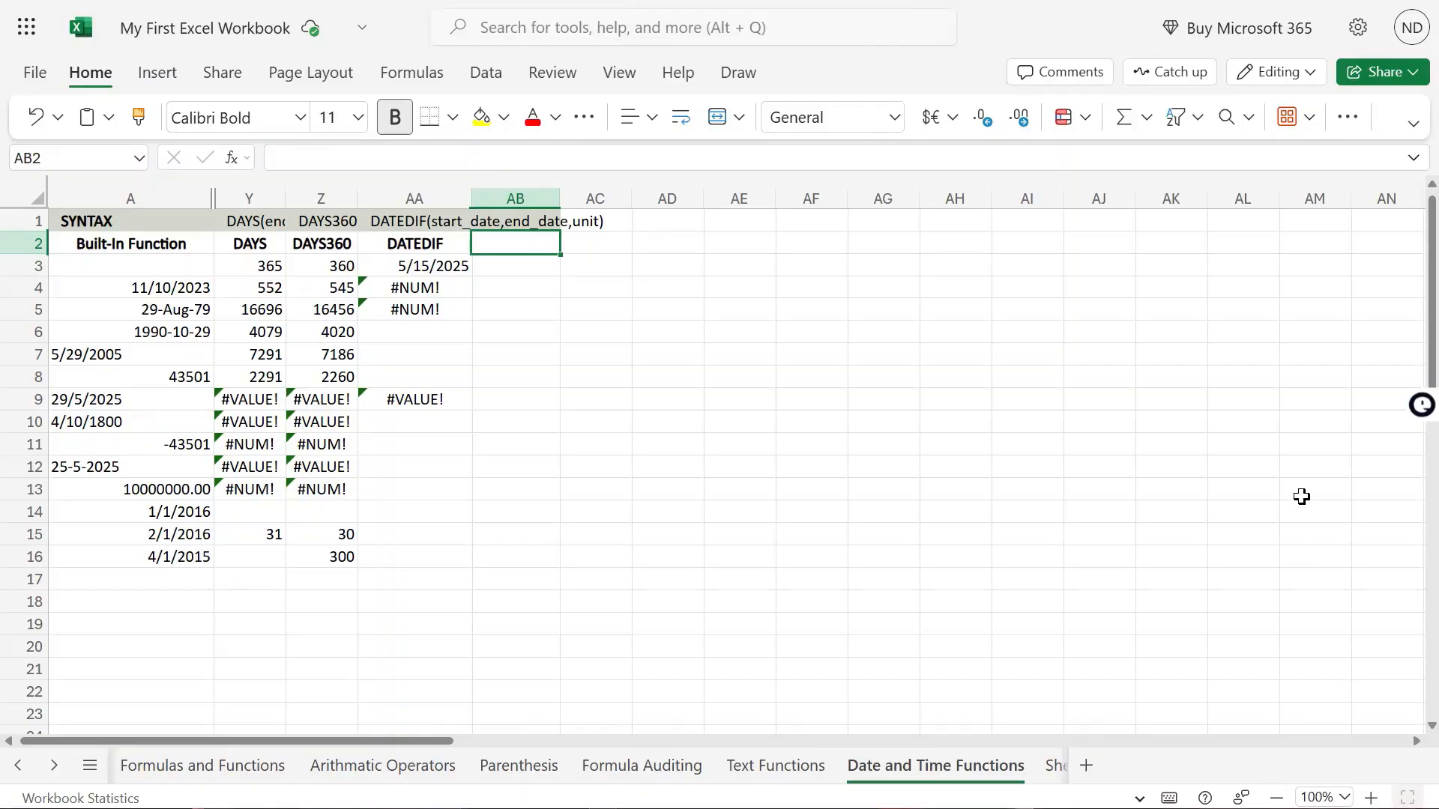
key(super)
key(super)
click(658, 288)
click(626, 245)
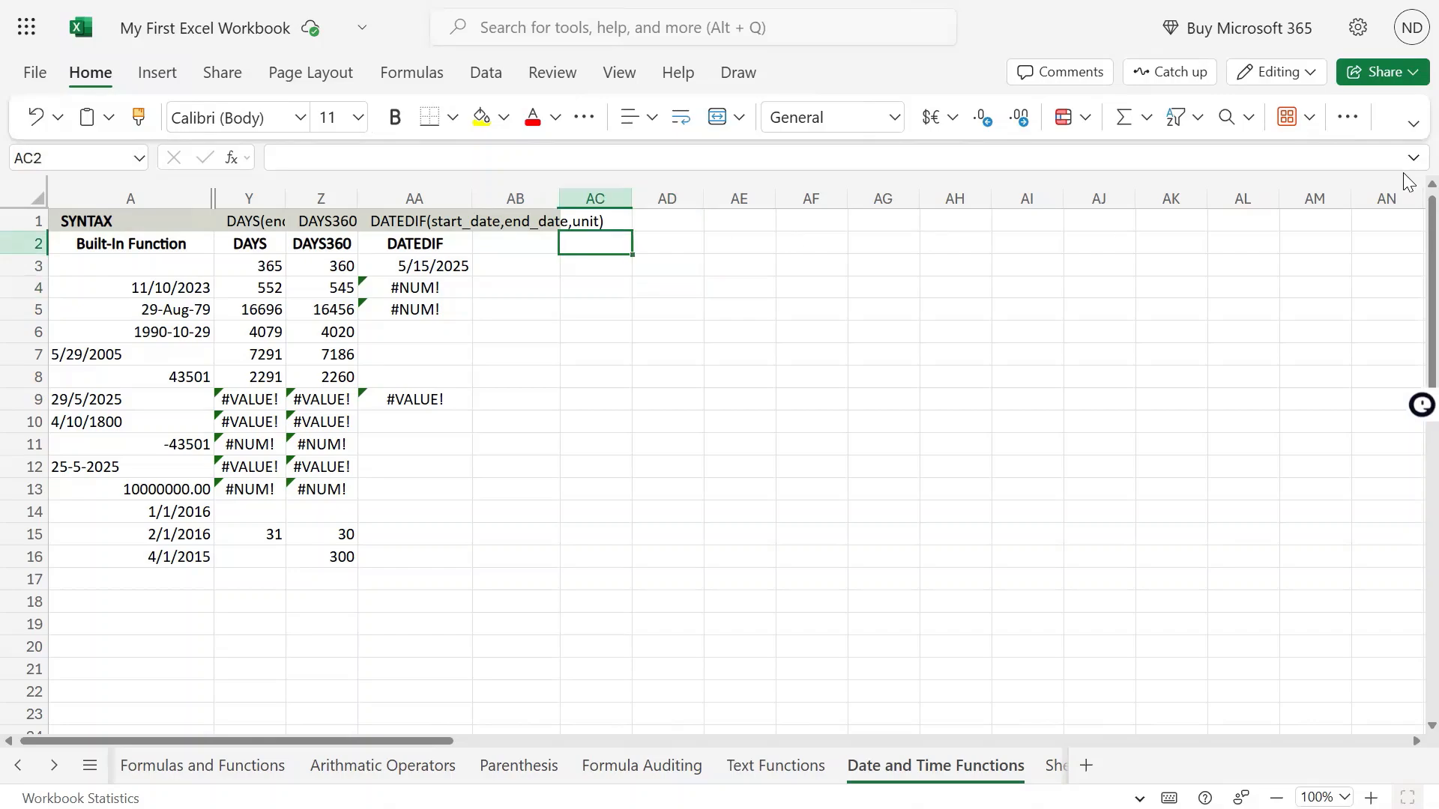
Enter 1000 in the empty cell AD3 as the dividend of a scratch calculation.
key(Return)
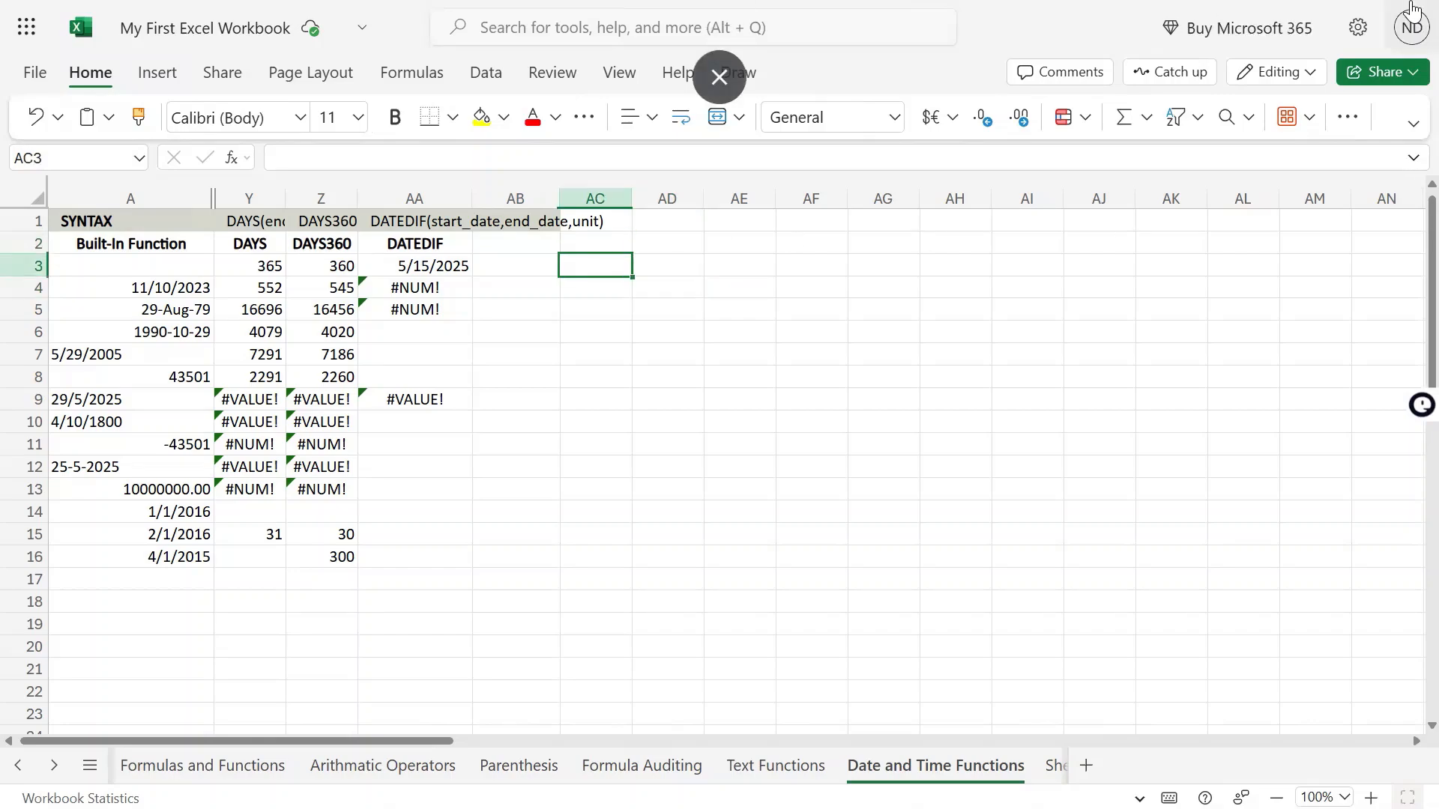
key(Right)
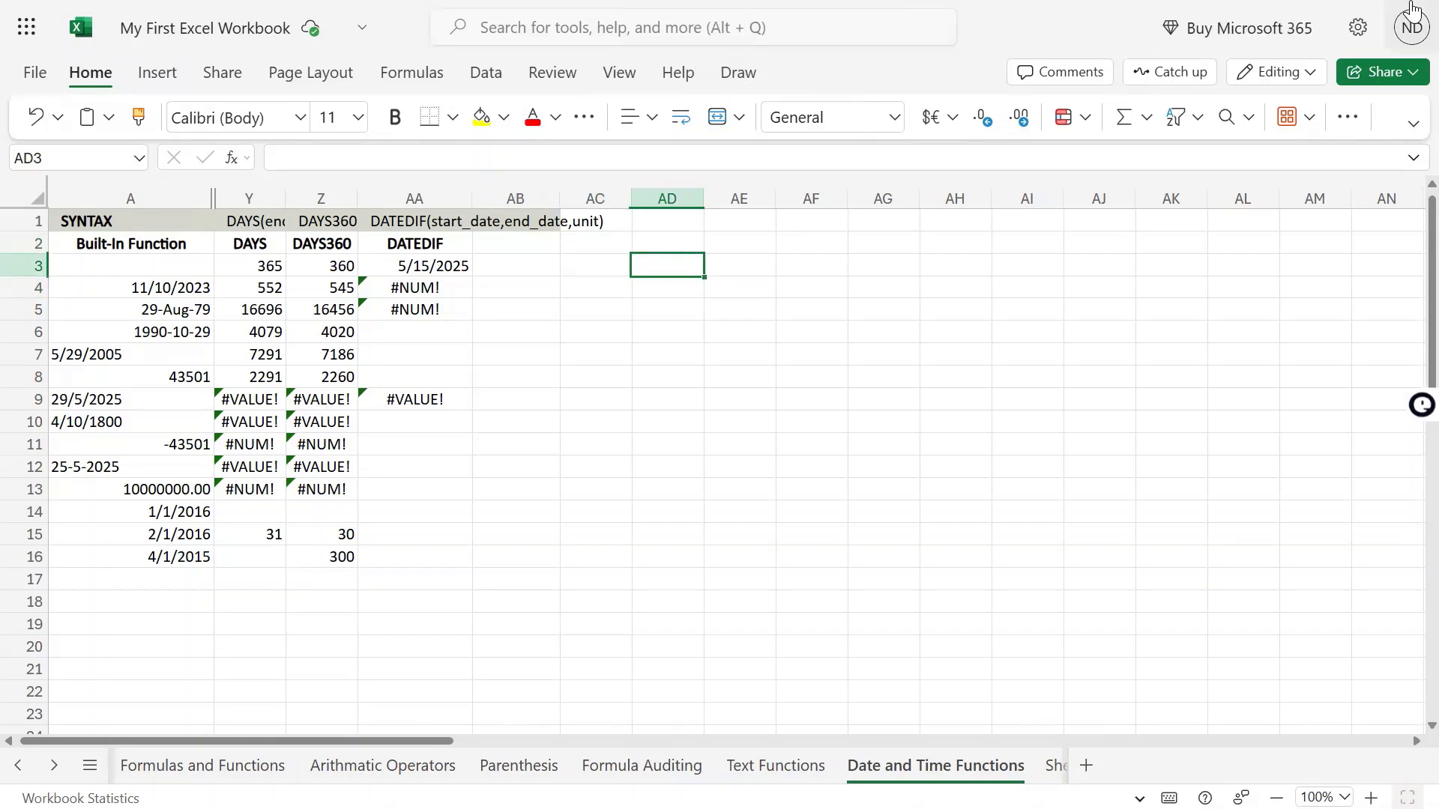
key(End)
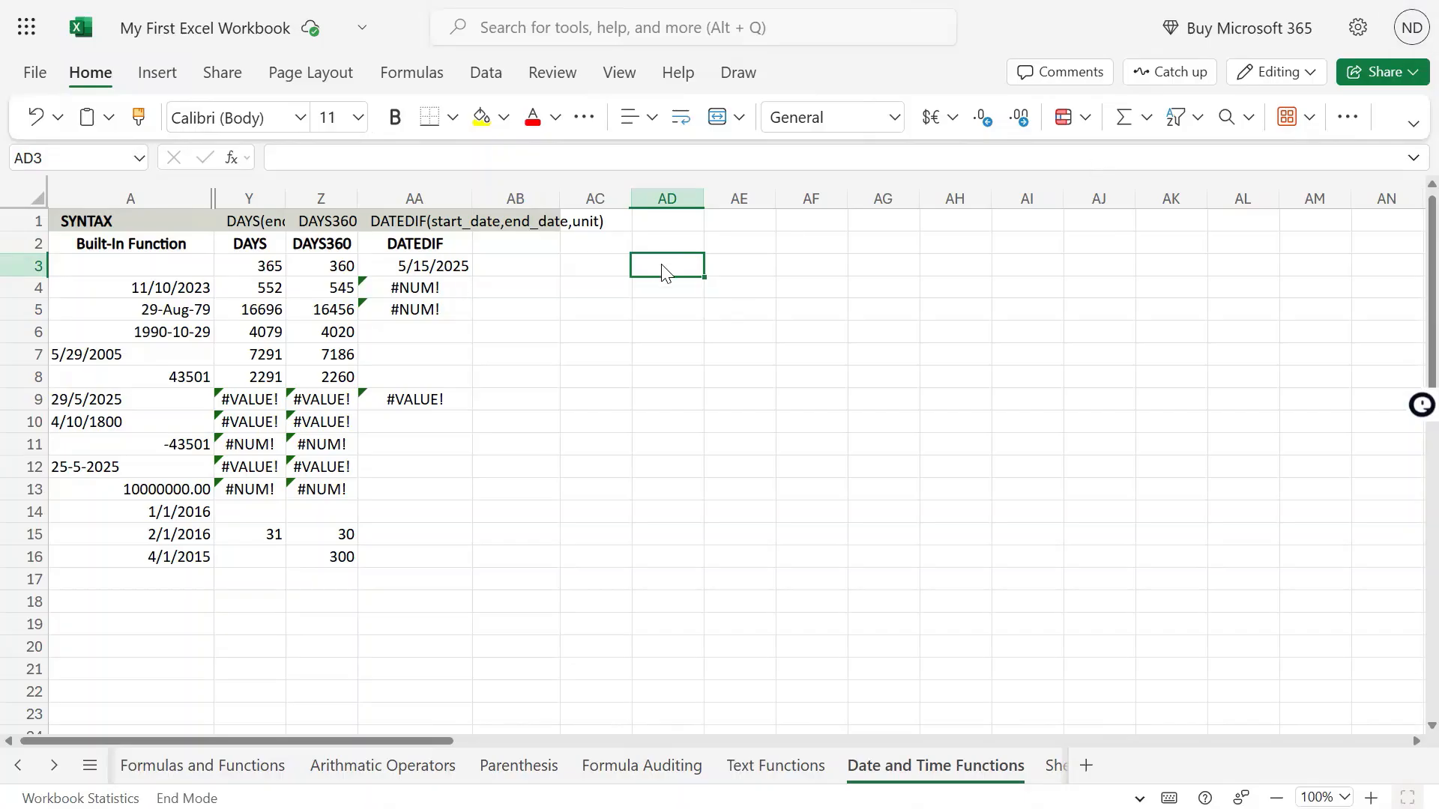
key(End)
text(1000)
key(Return)
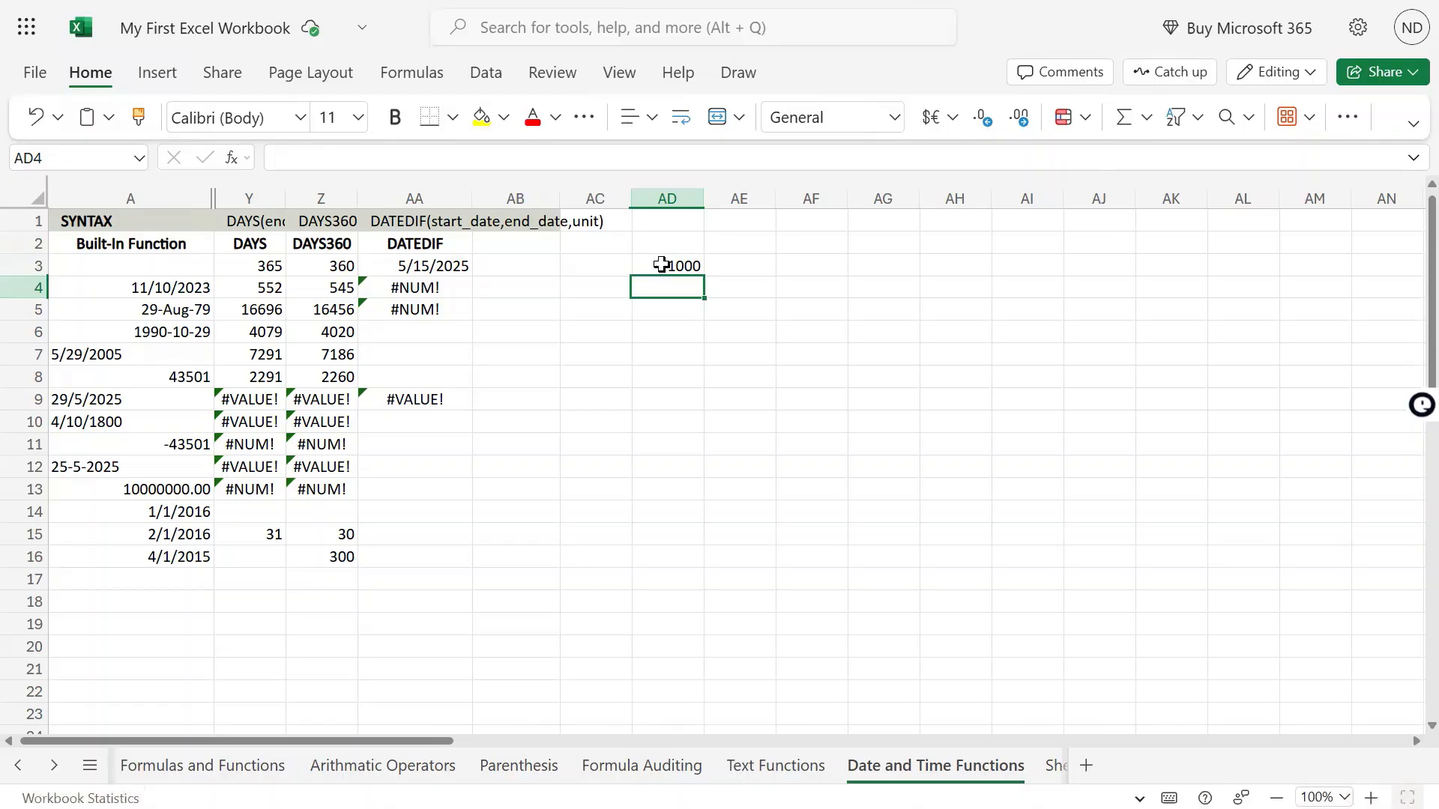
Enter 30 in cell AD4, directly below the 1000, as the divisor.
key(Left)
key(Left)
key(Left)
key(Right)
key(Right)
key(Right)
text(30)
key(Return)
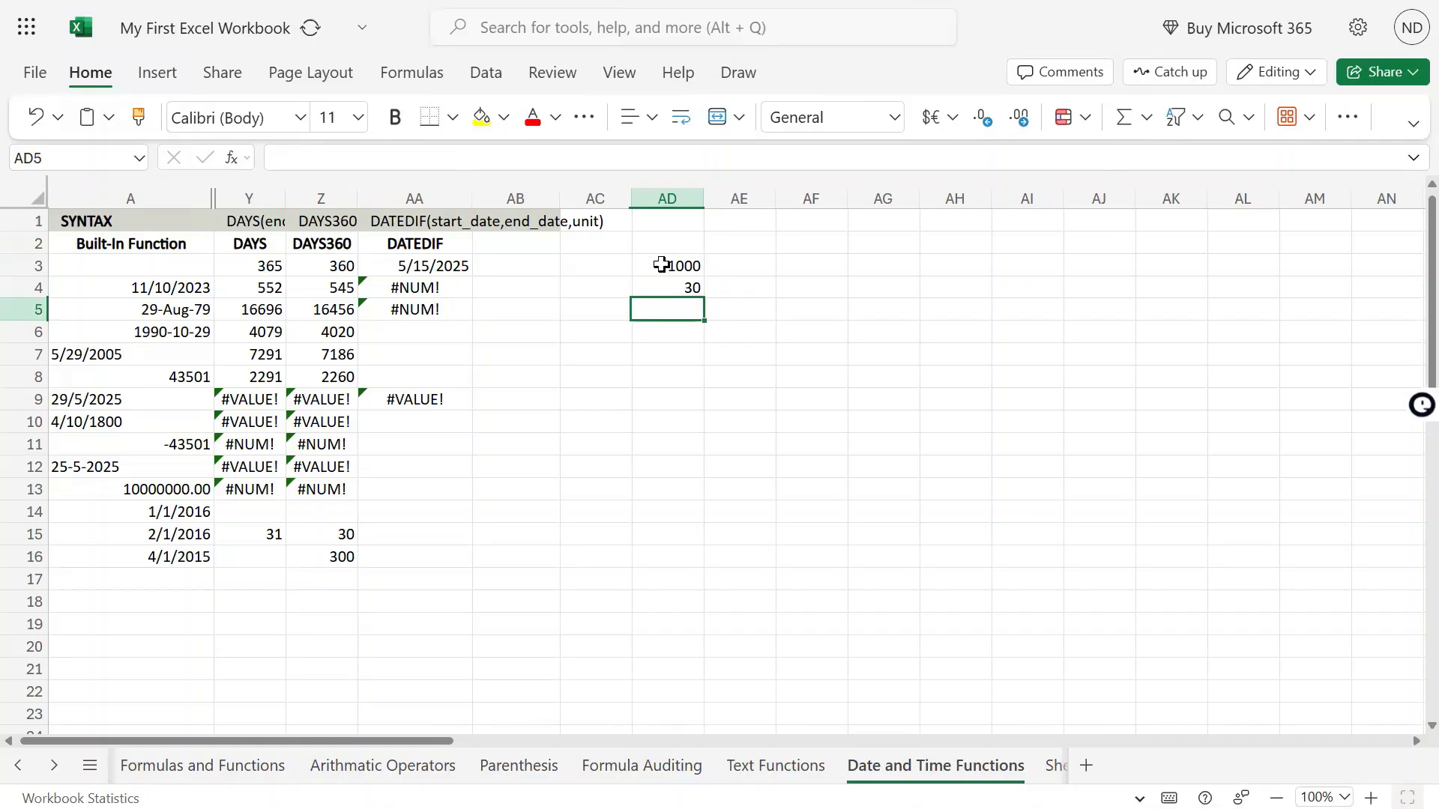
Divide AD3 by AD4 in cell AD5 with the formula =AD3/AD4.
text(=)
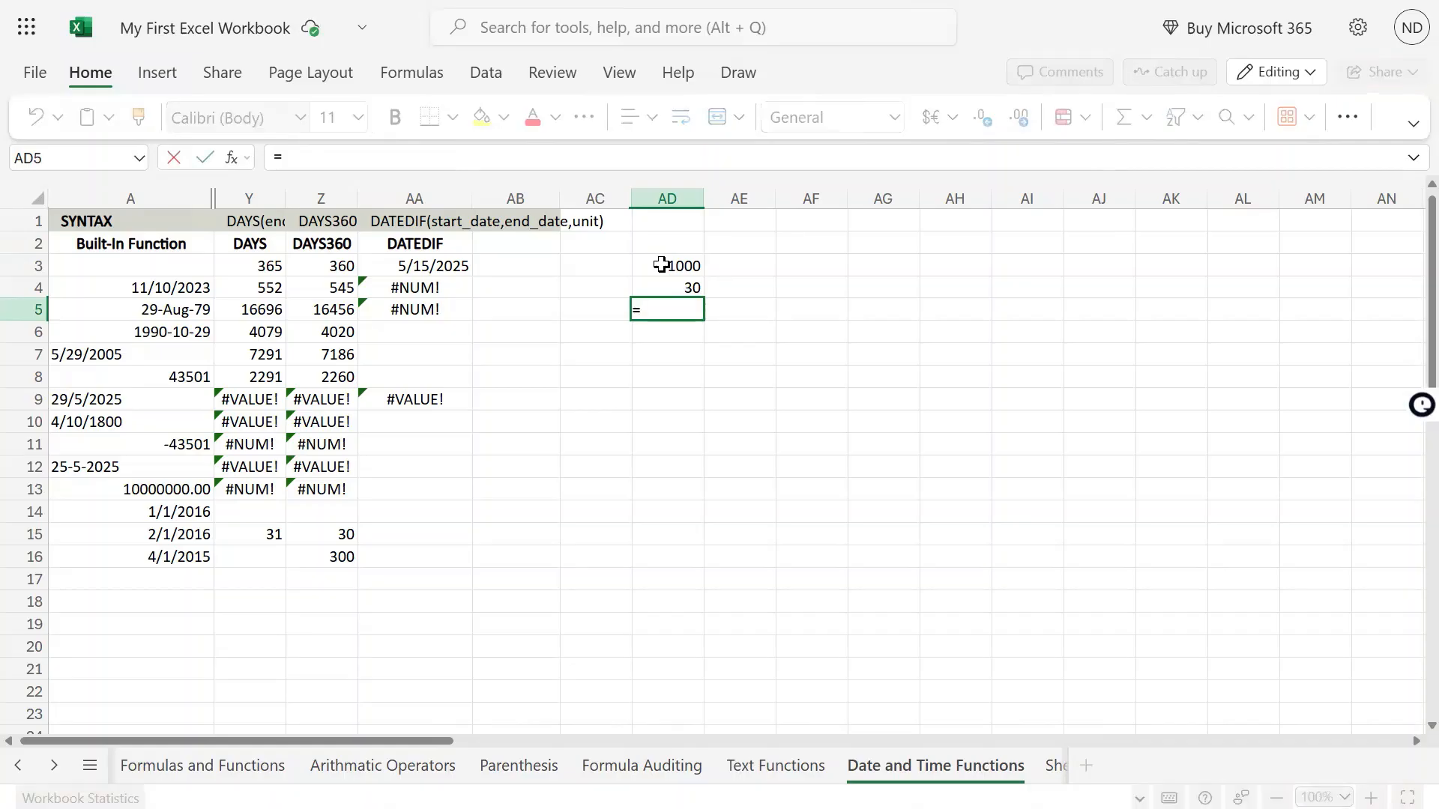
click(661, 264)
text(/)
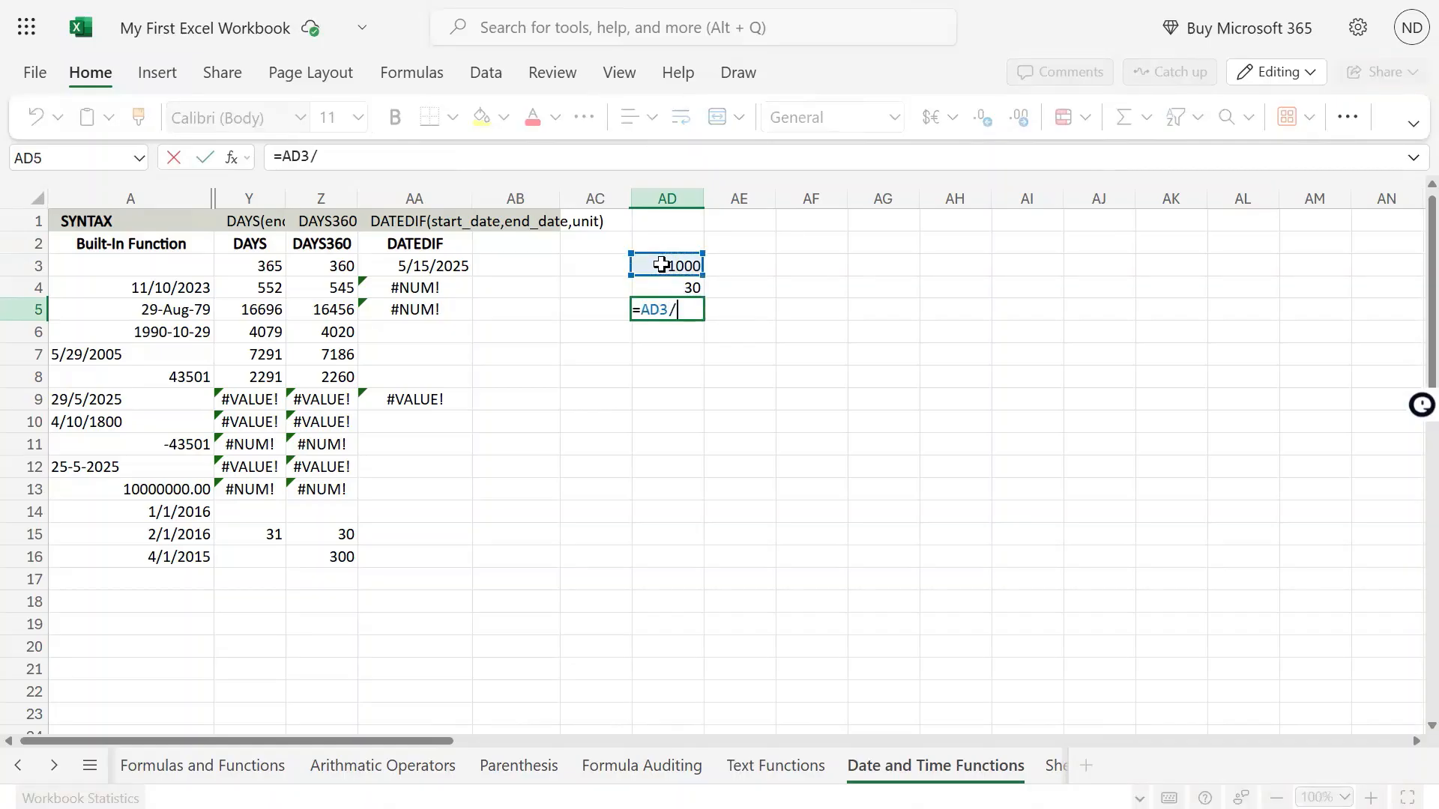
text(AD4)
key(Return)
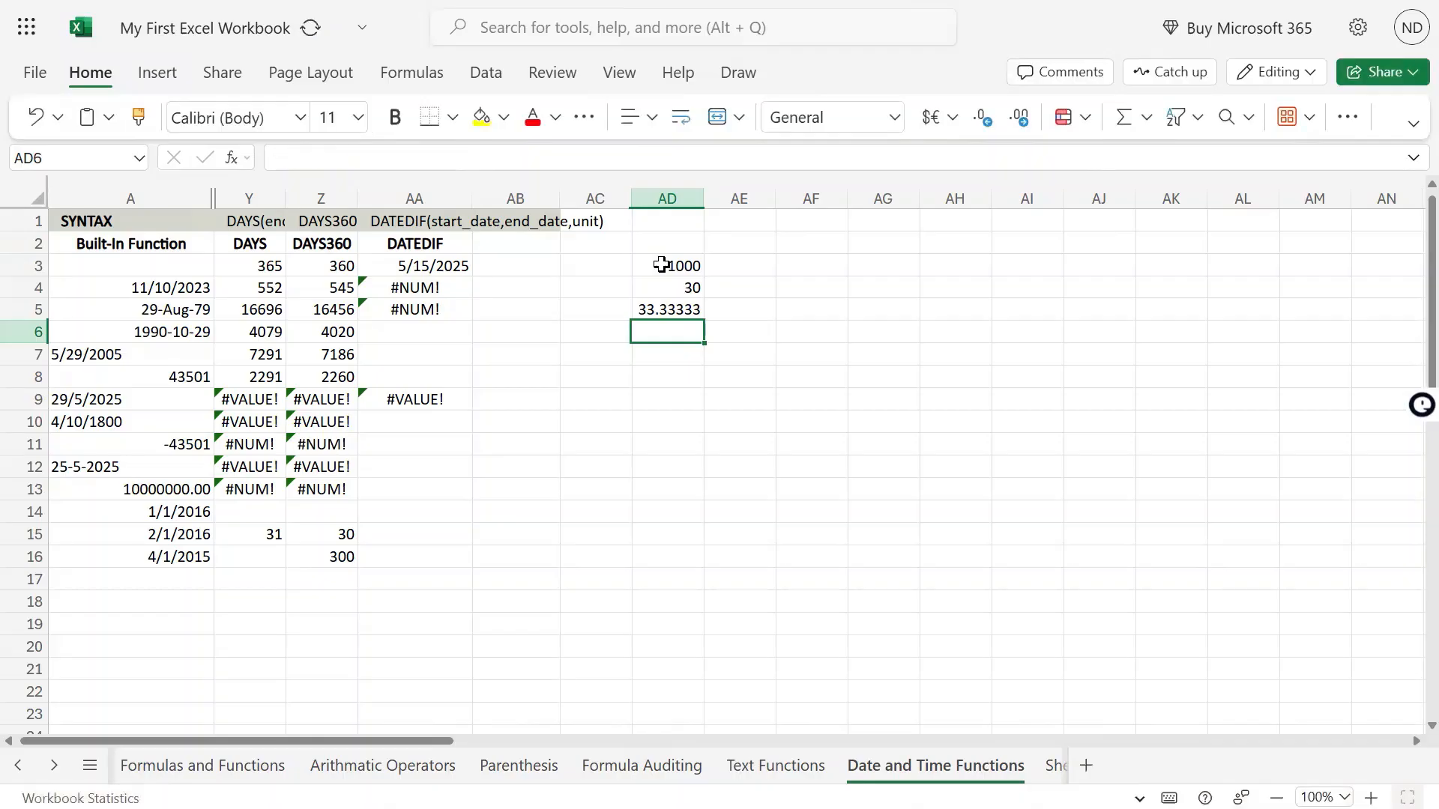
Change the divisor in cell AD4 to 24.
key(Up)
key(Up)
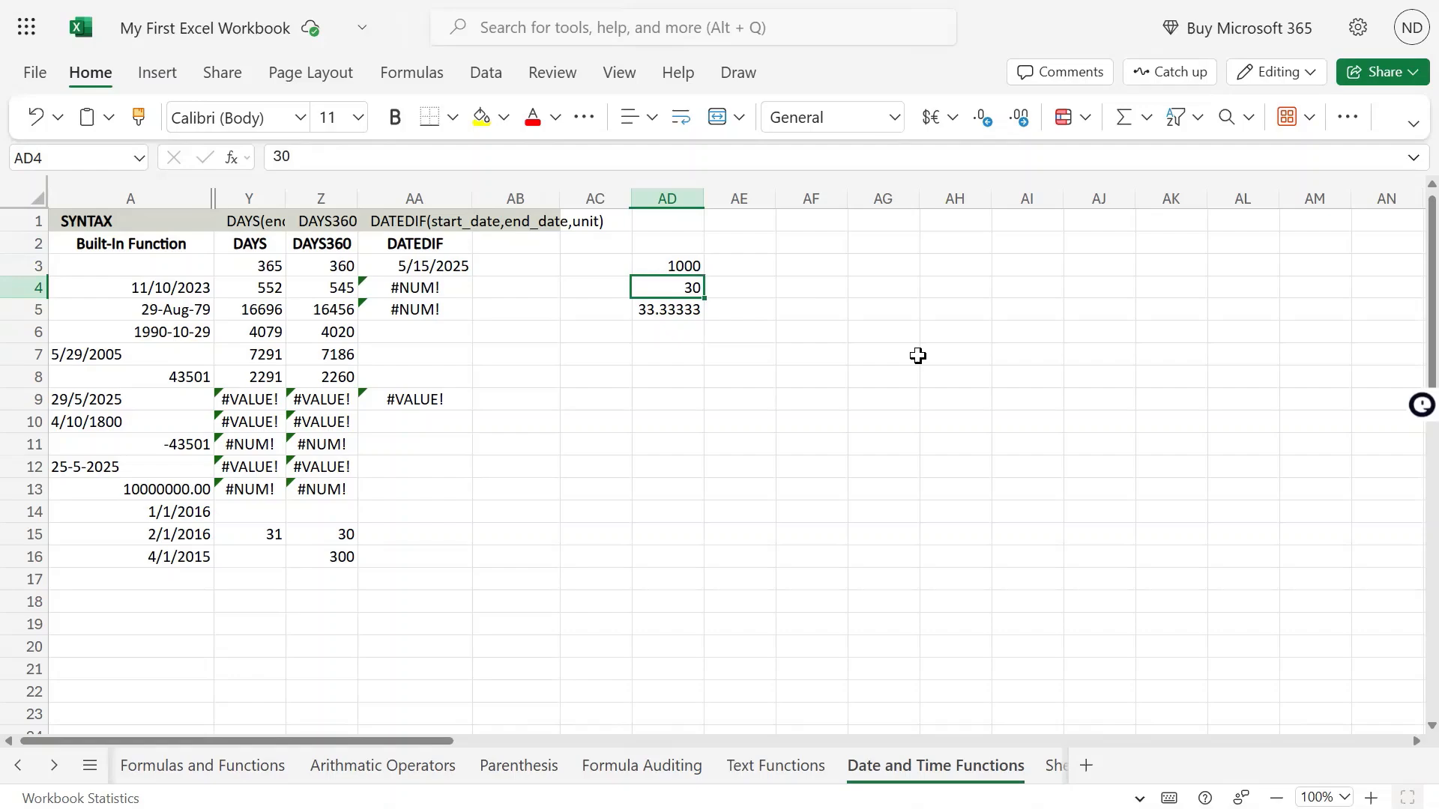
key(Up)
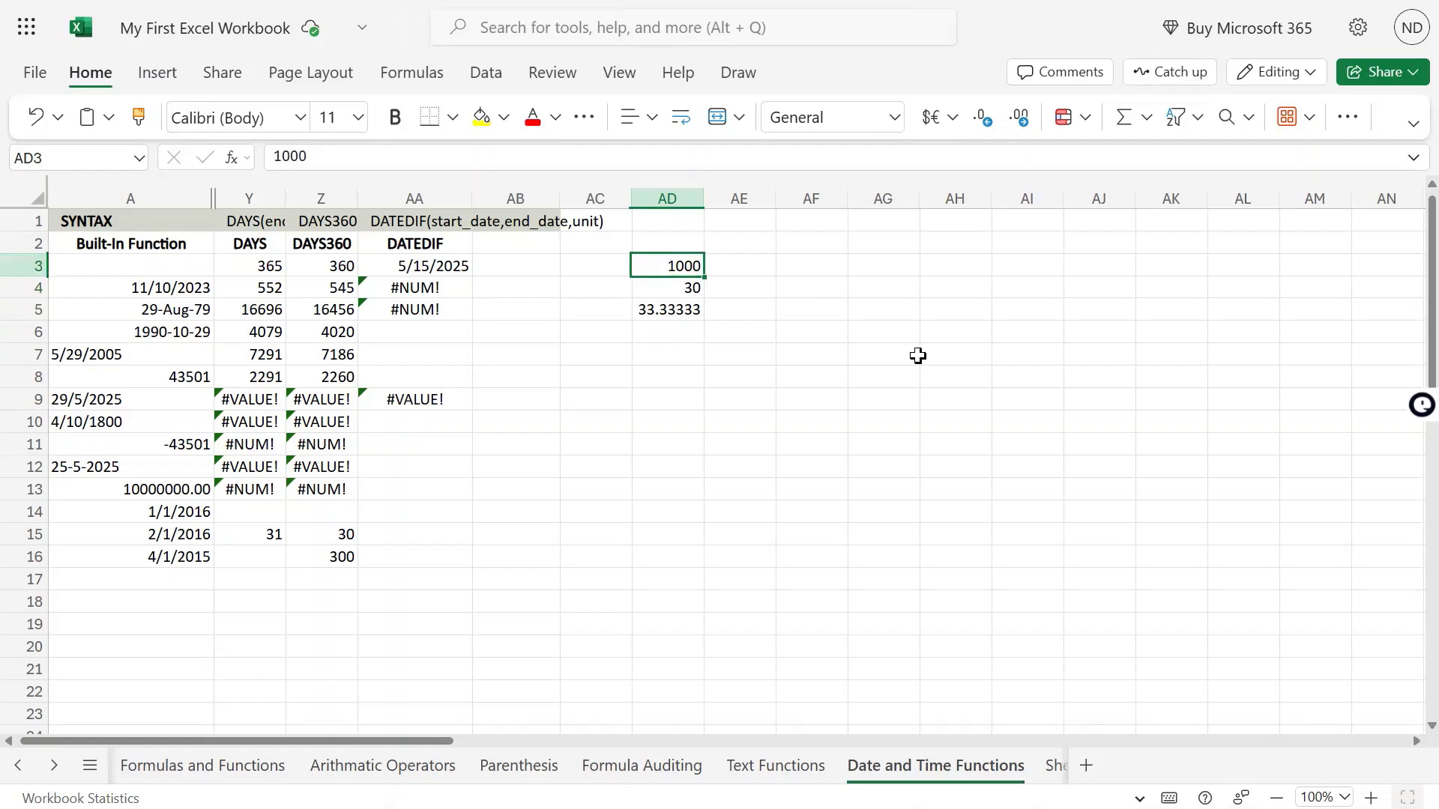
key(Down)
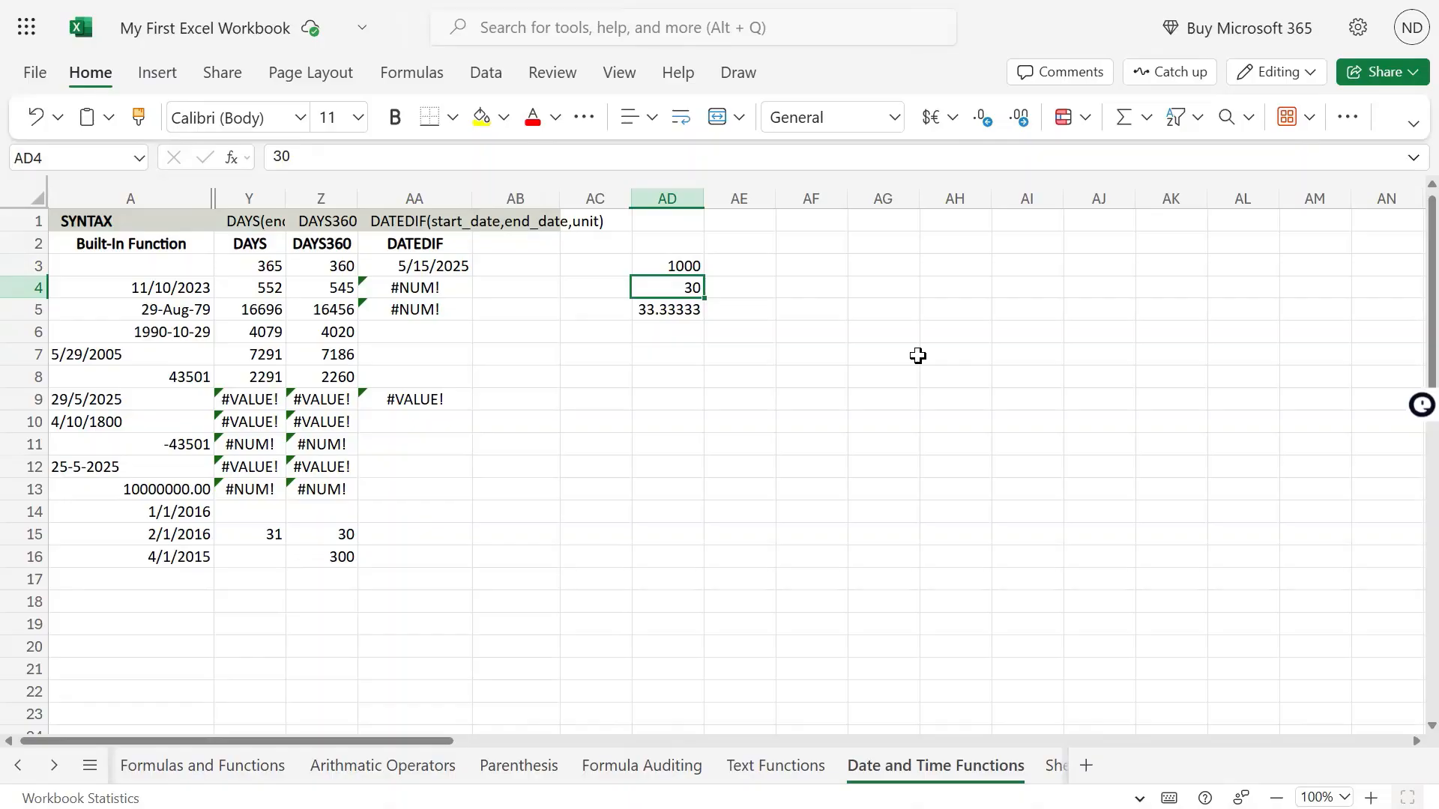
text(2)
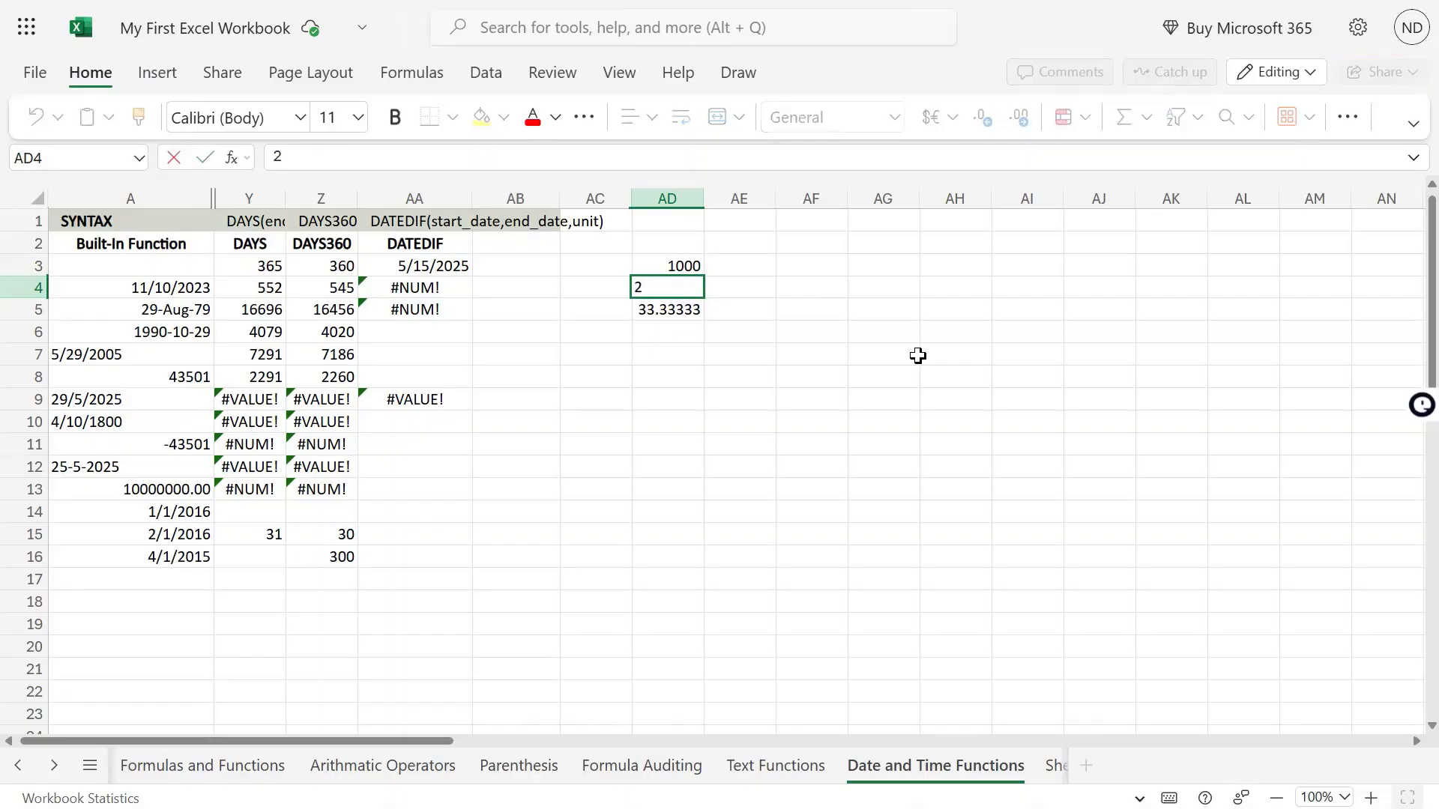
text(4)
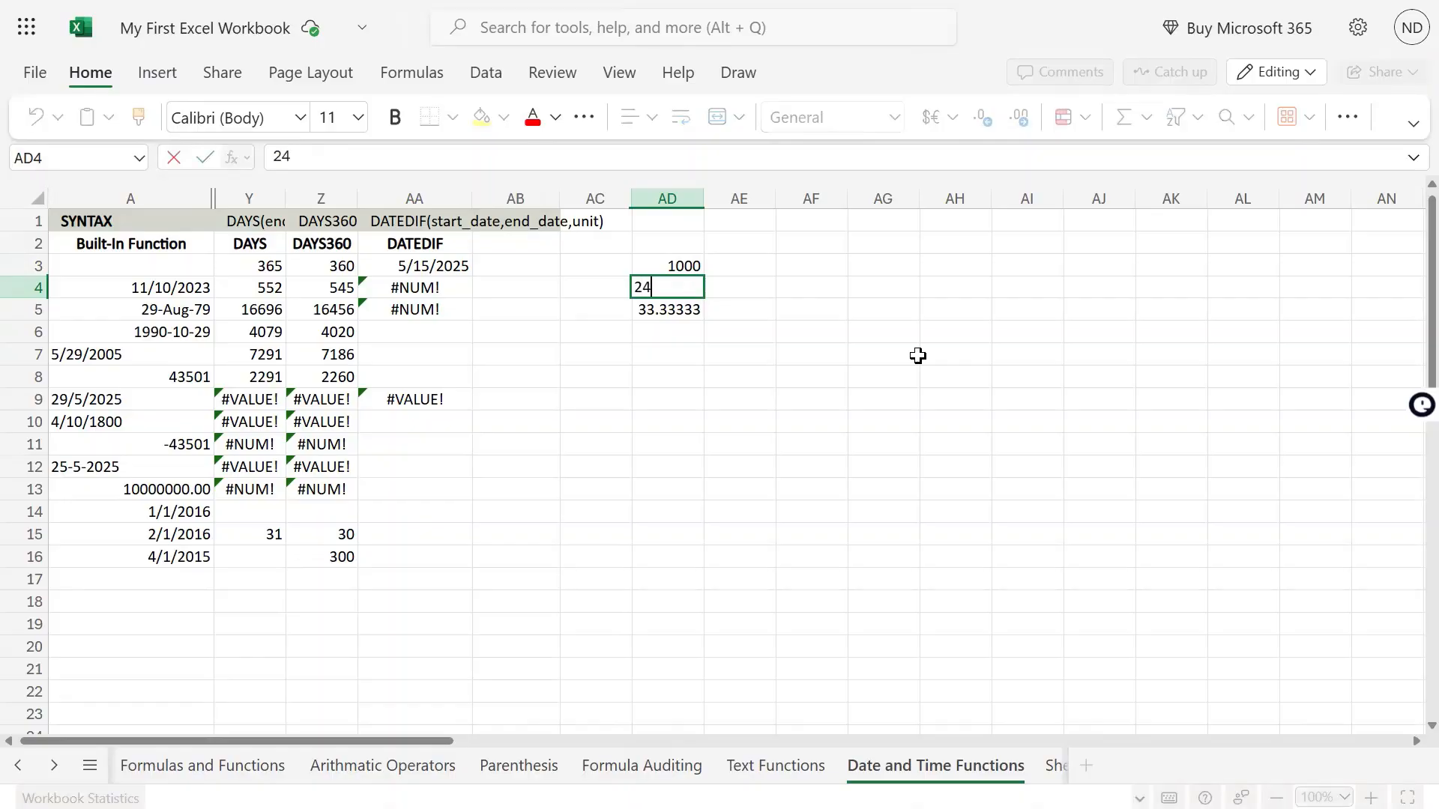
key(Return)
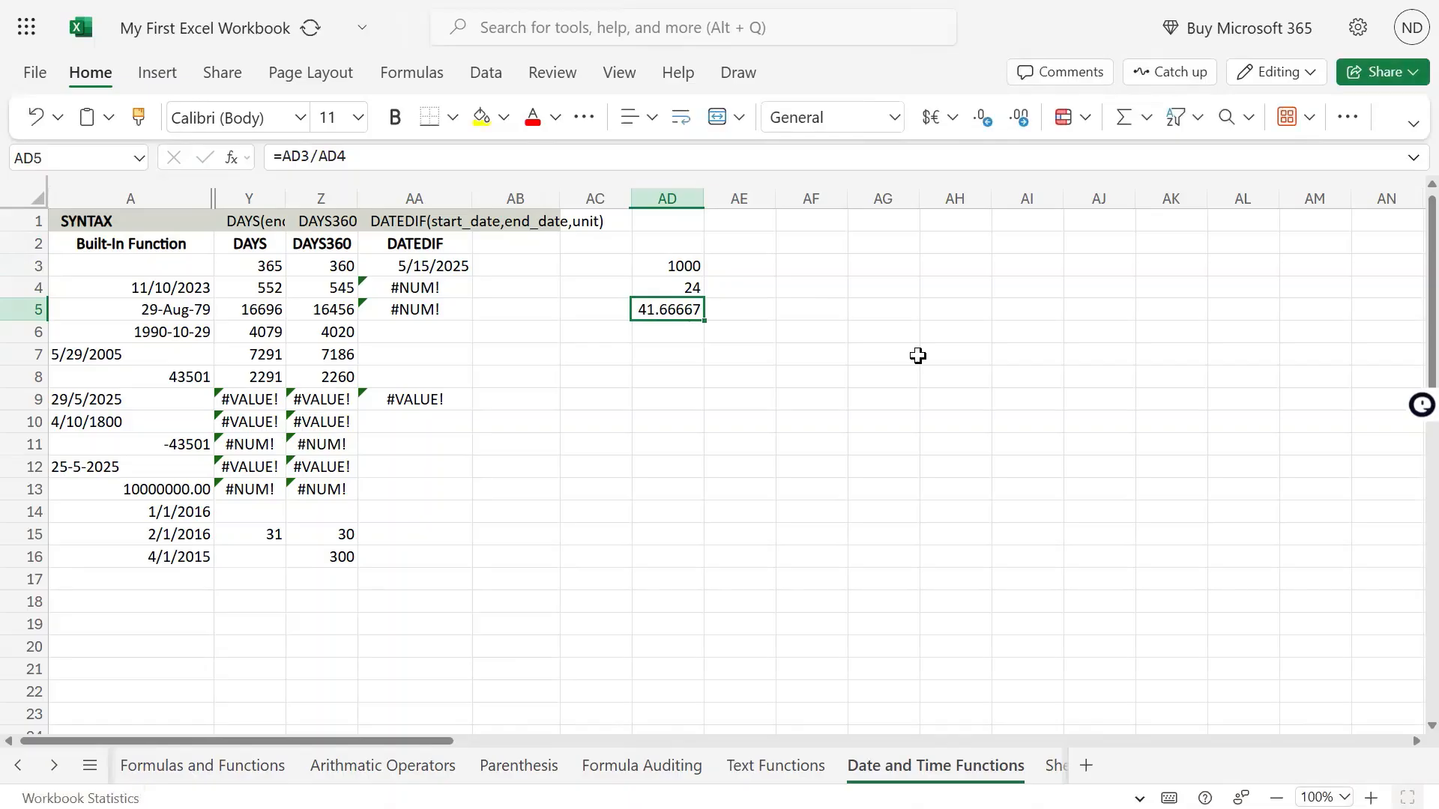
Clear the scratch calculation from cells AD3 to AD5.
key(Up)
key(Down)
key(Up)
key(Up)
key(shift+Down)
key(shift+Down)
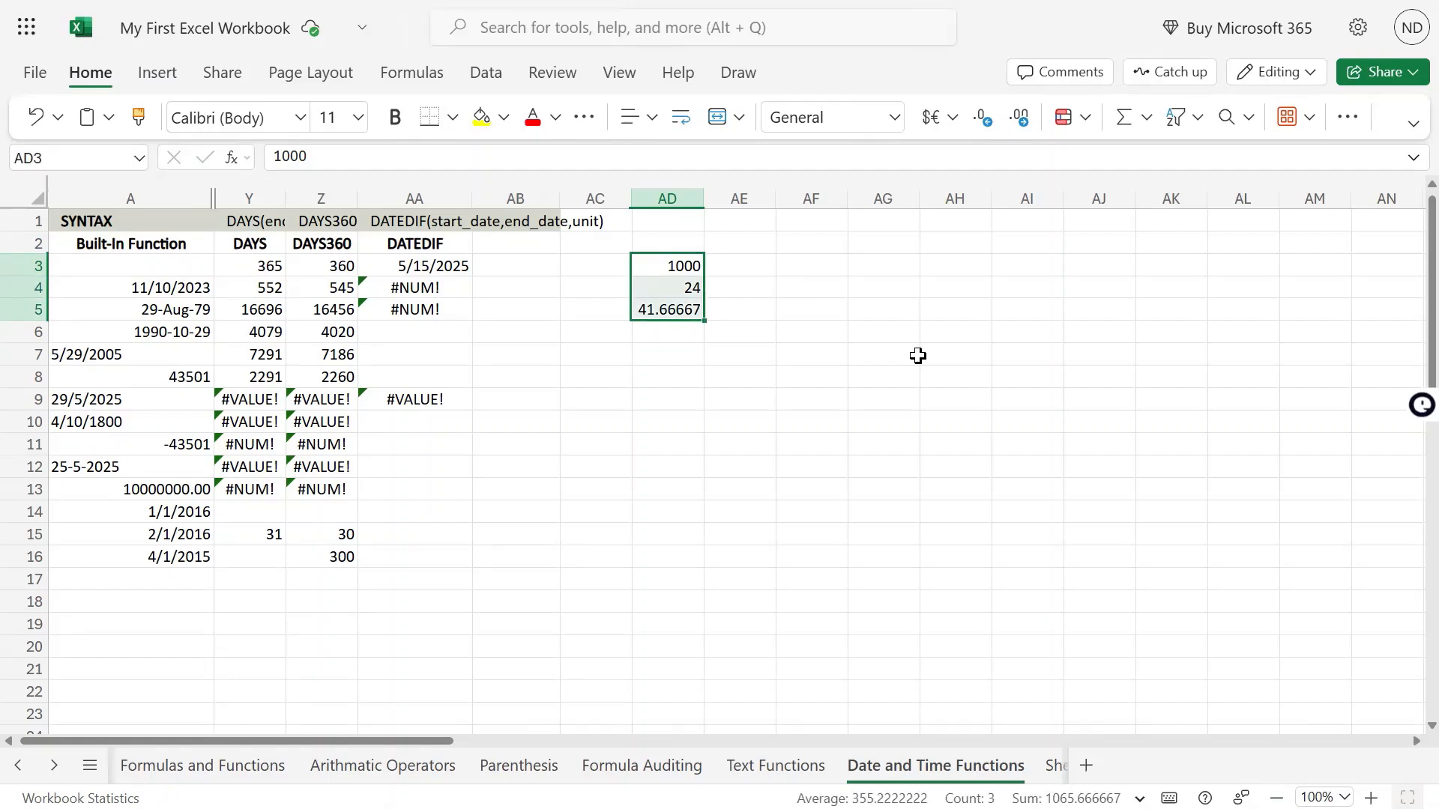
key(Delete)
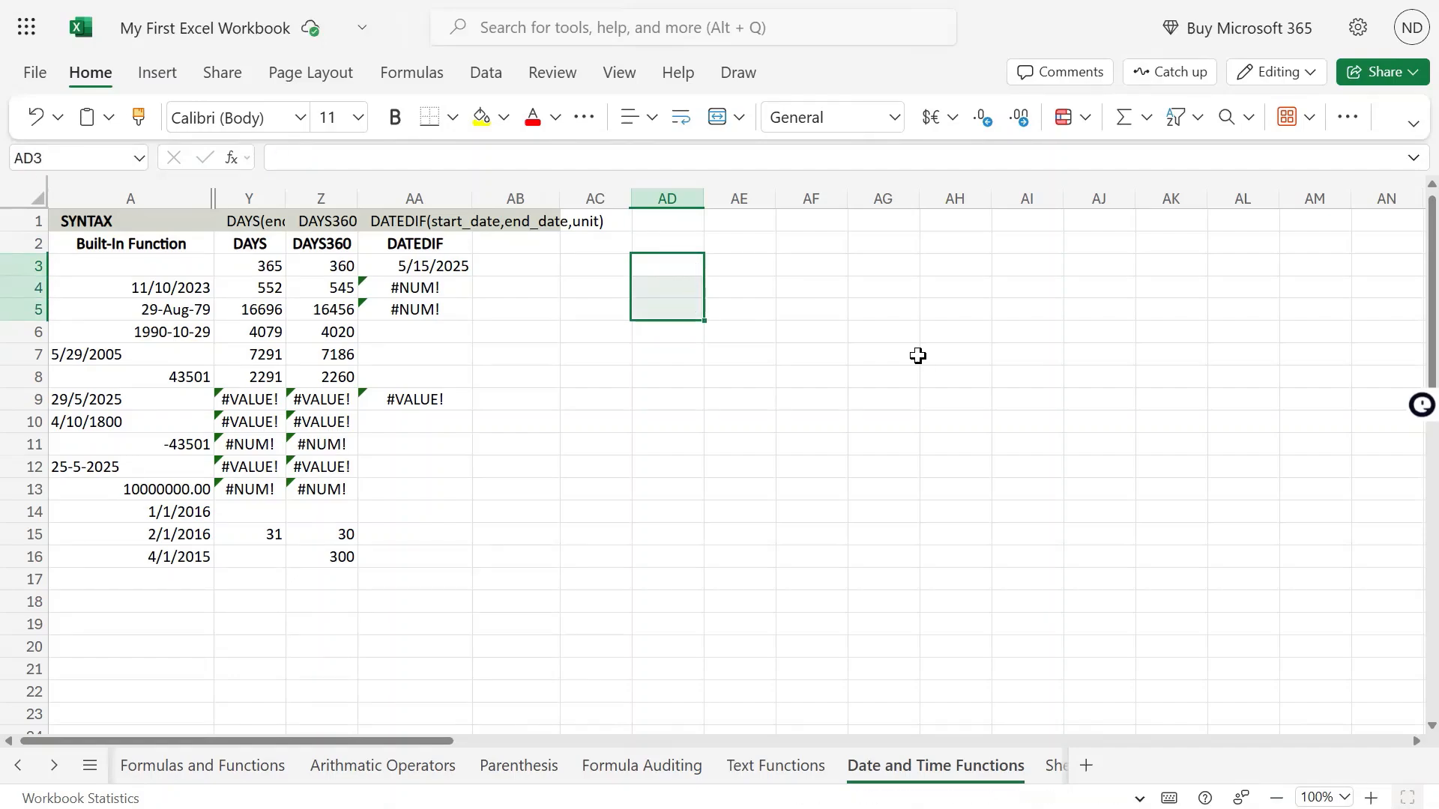
Enter the function heading NETWORKDAYS in cell AB2, beside the DATEDIF heading.
key(Left)
key(Left)
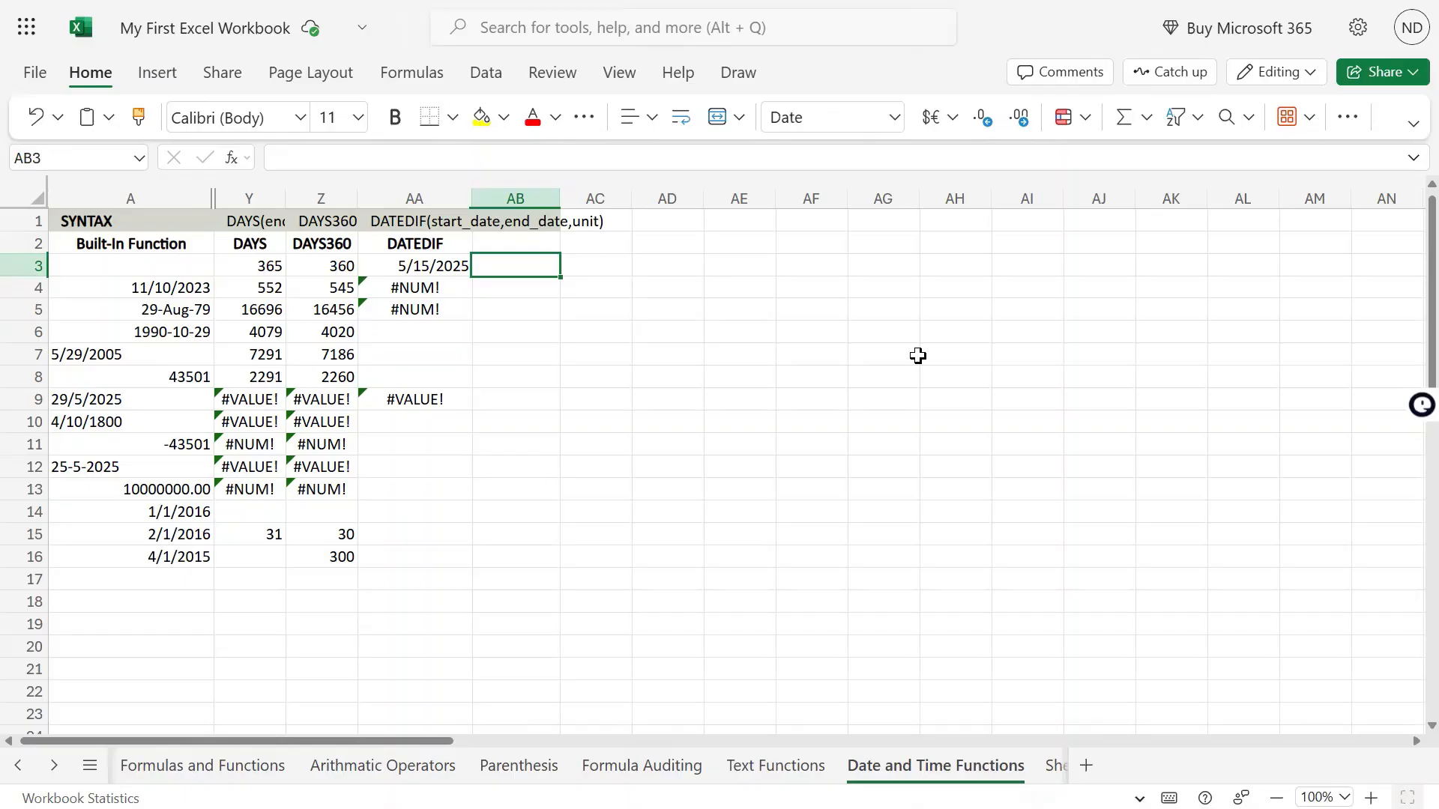
key(Up)
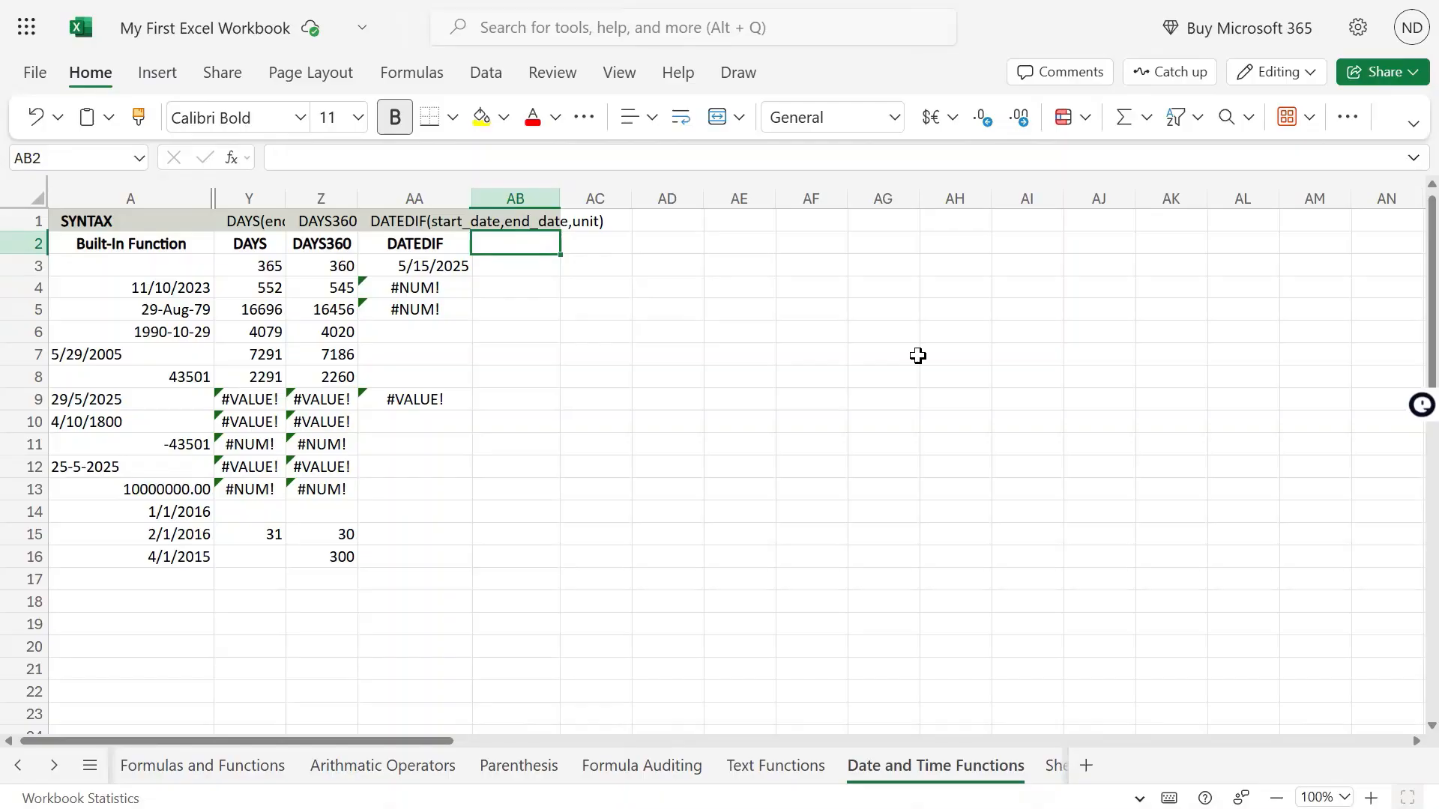
text(NETWOR)
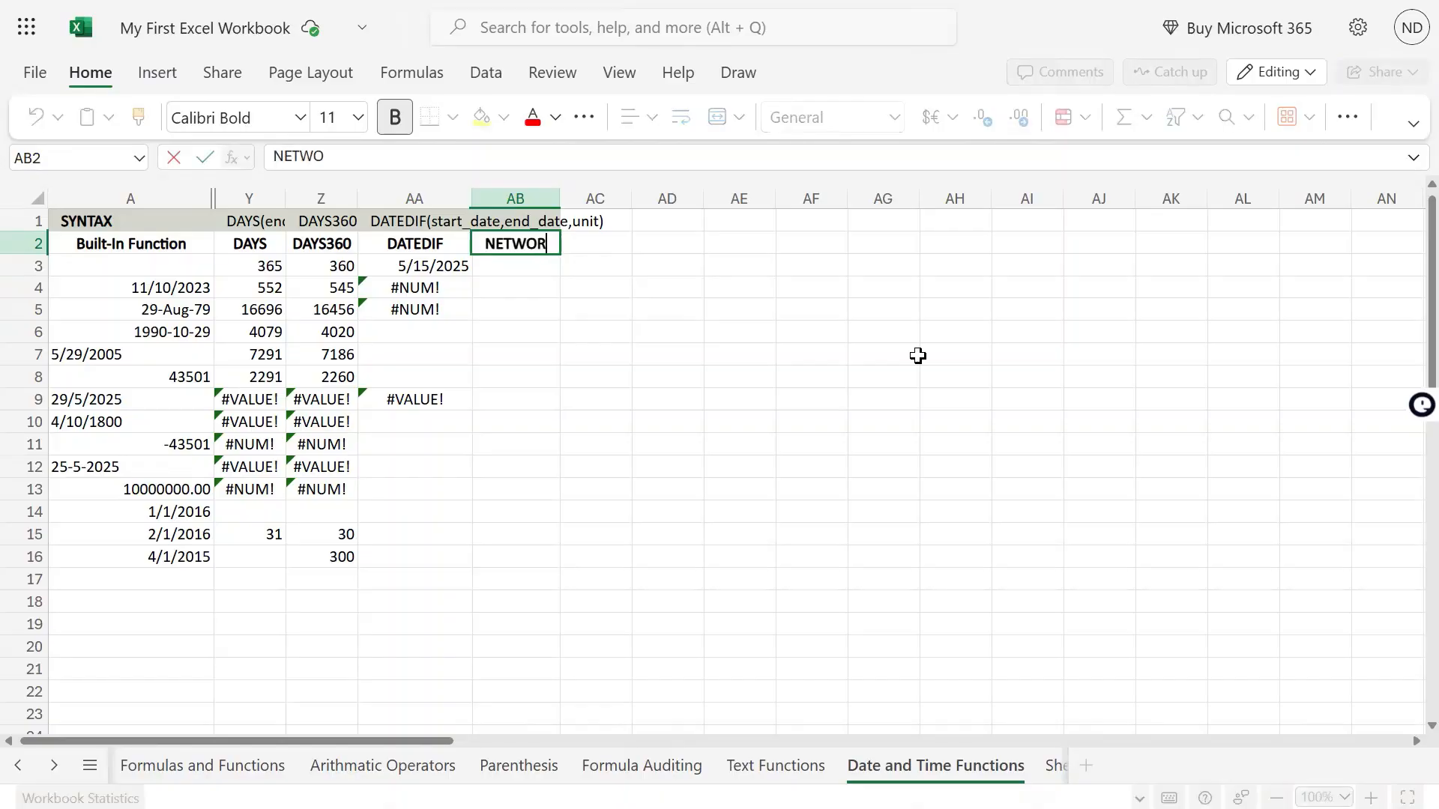
text(KDAYS)
key(Return)
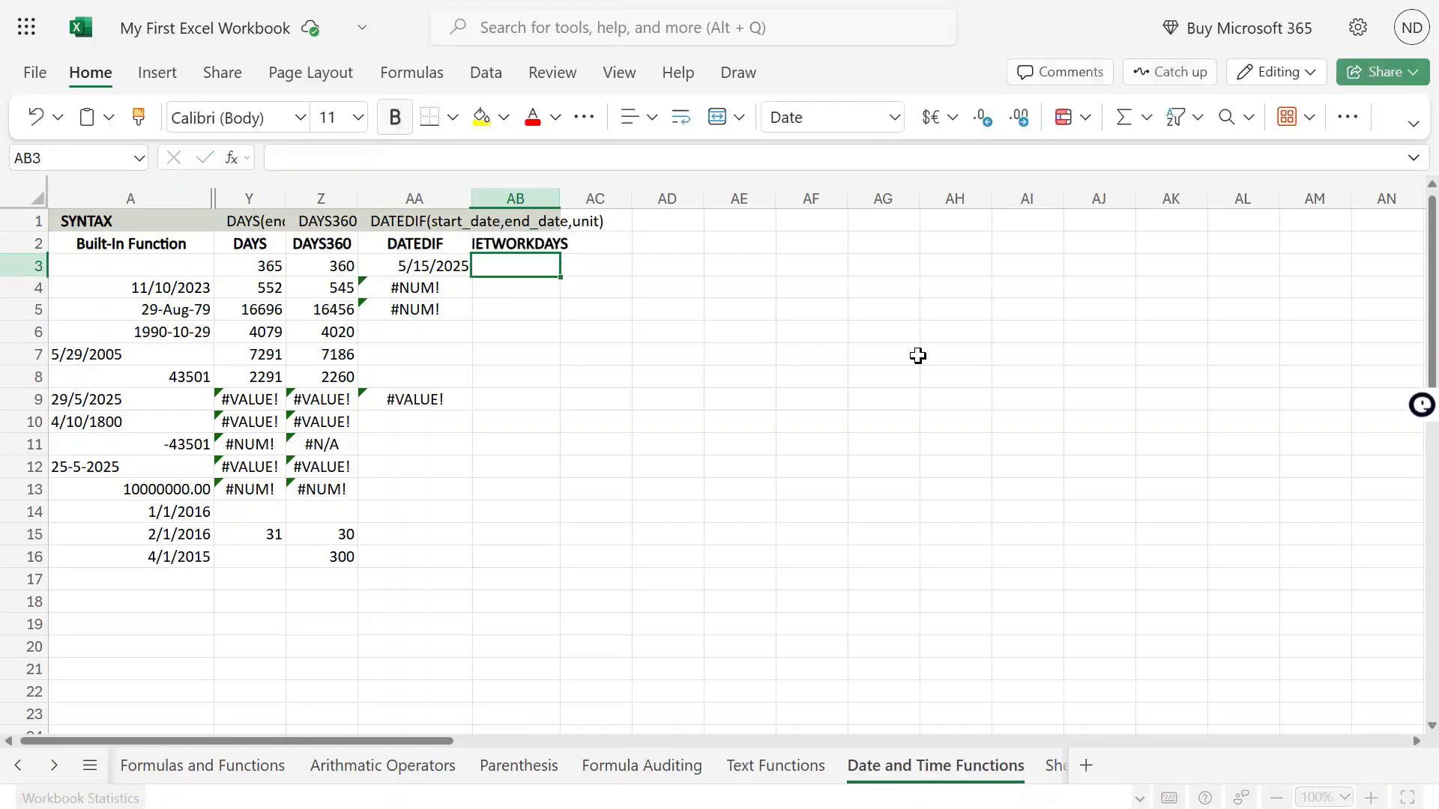
Widen column AB so that the whole NETWORKDAYS heading fits inside it.
key(Up)
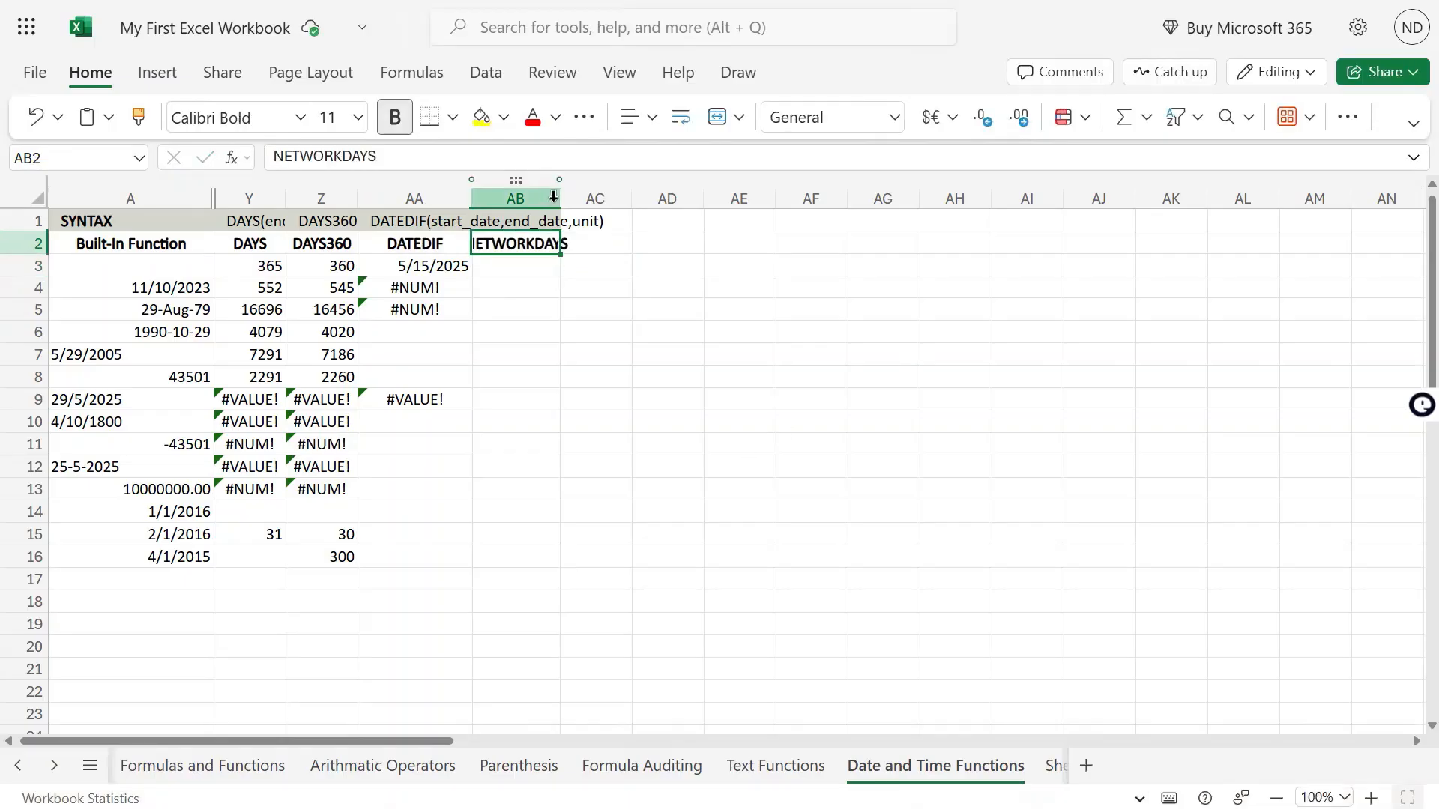
drag(558, 200, 626, 195)
click(533, 376)
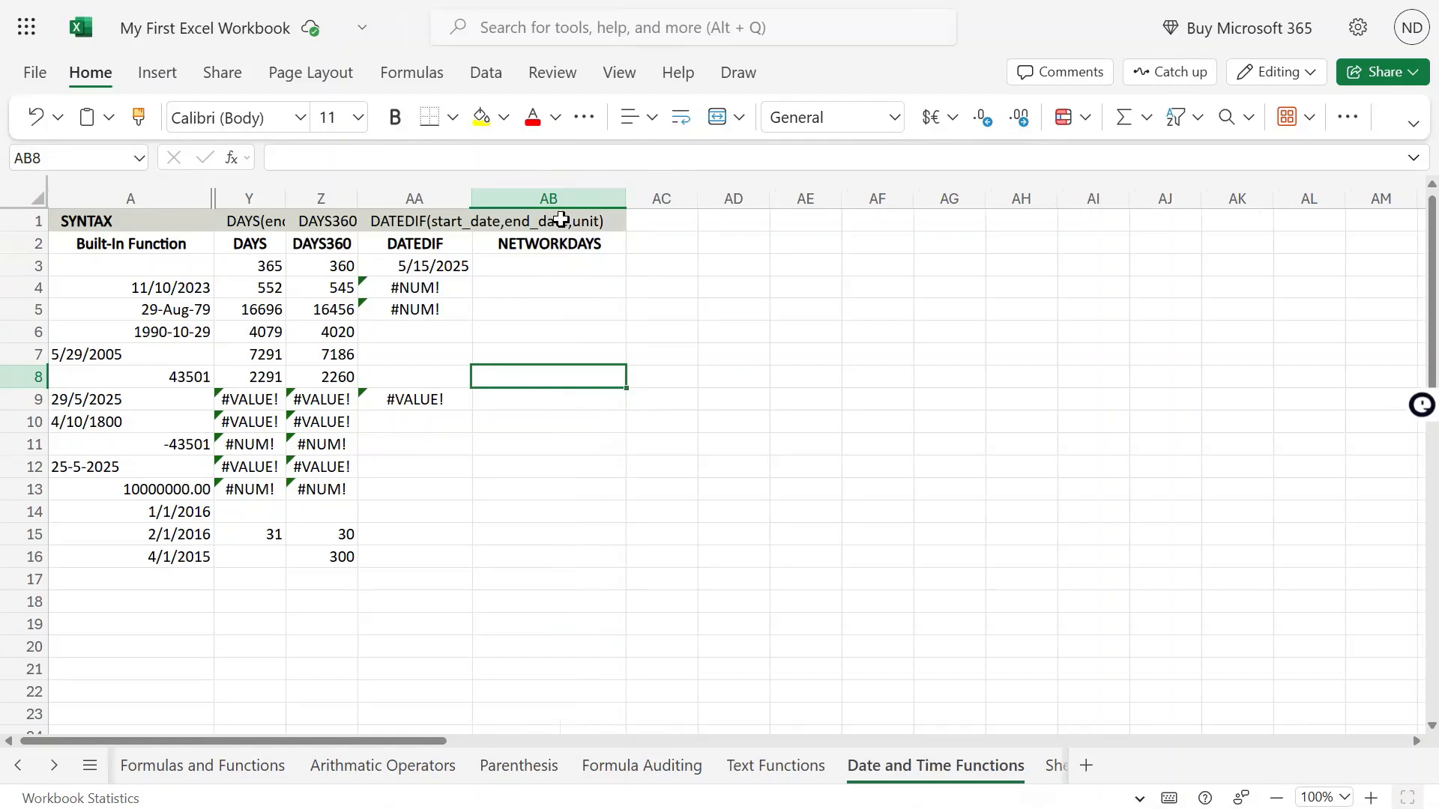
Enter the syntax text NETWORKDAYS(start_date, end_date, [holidays]) in cell AB1.
click(573, 218)
mouse_move(718, 2)
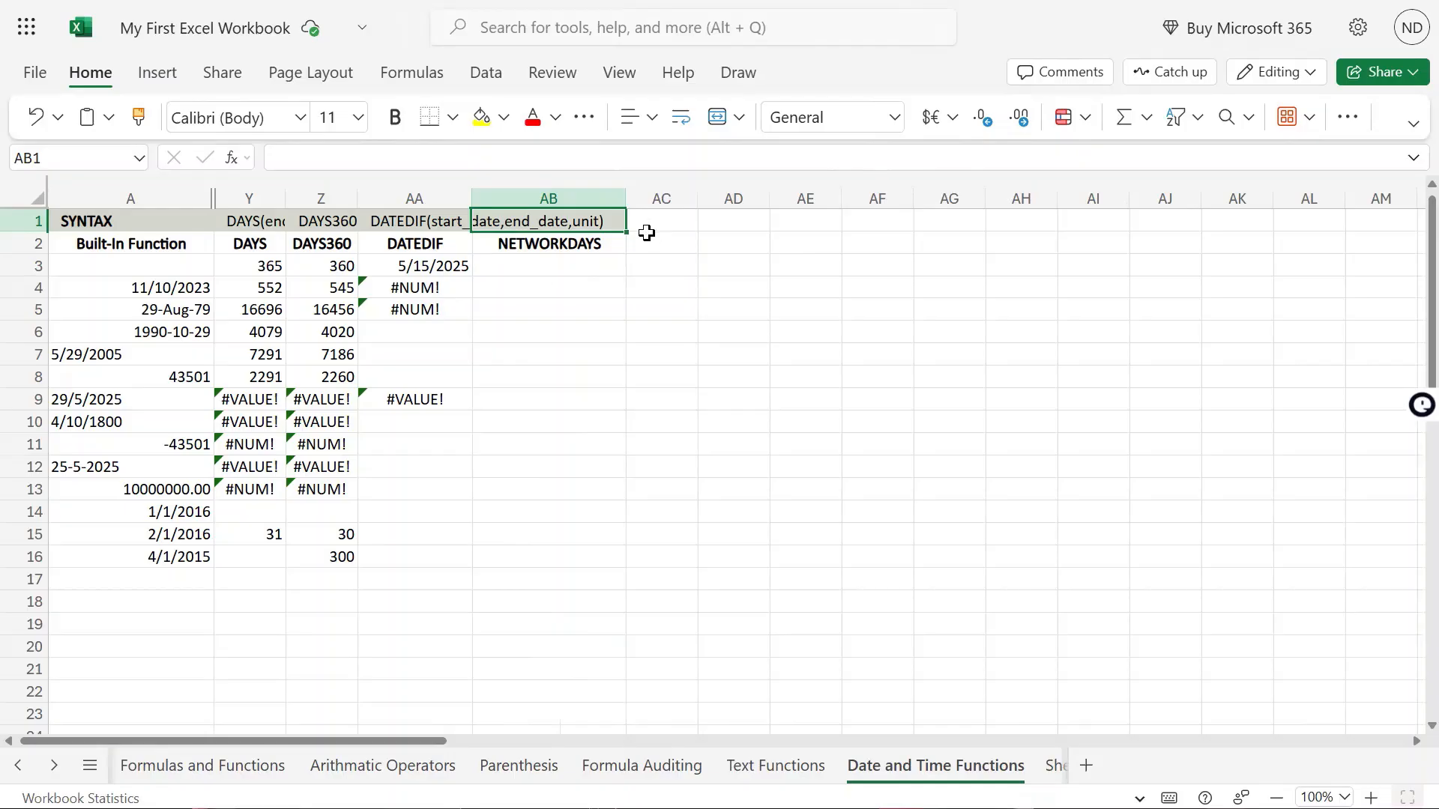
text(NETWORKDAYS)
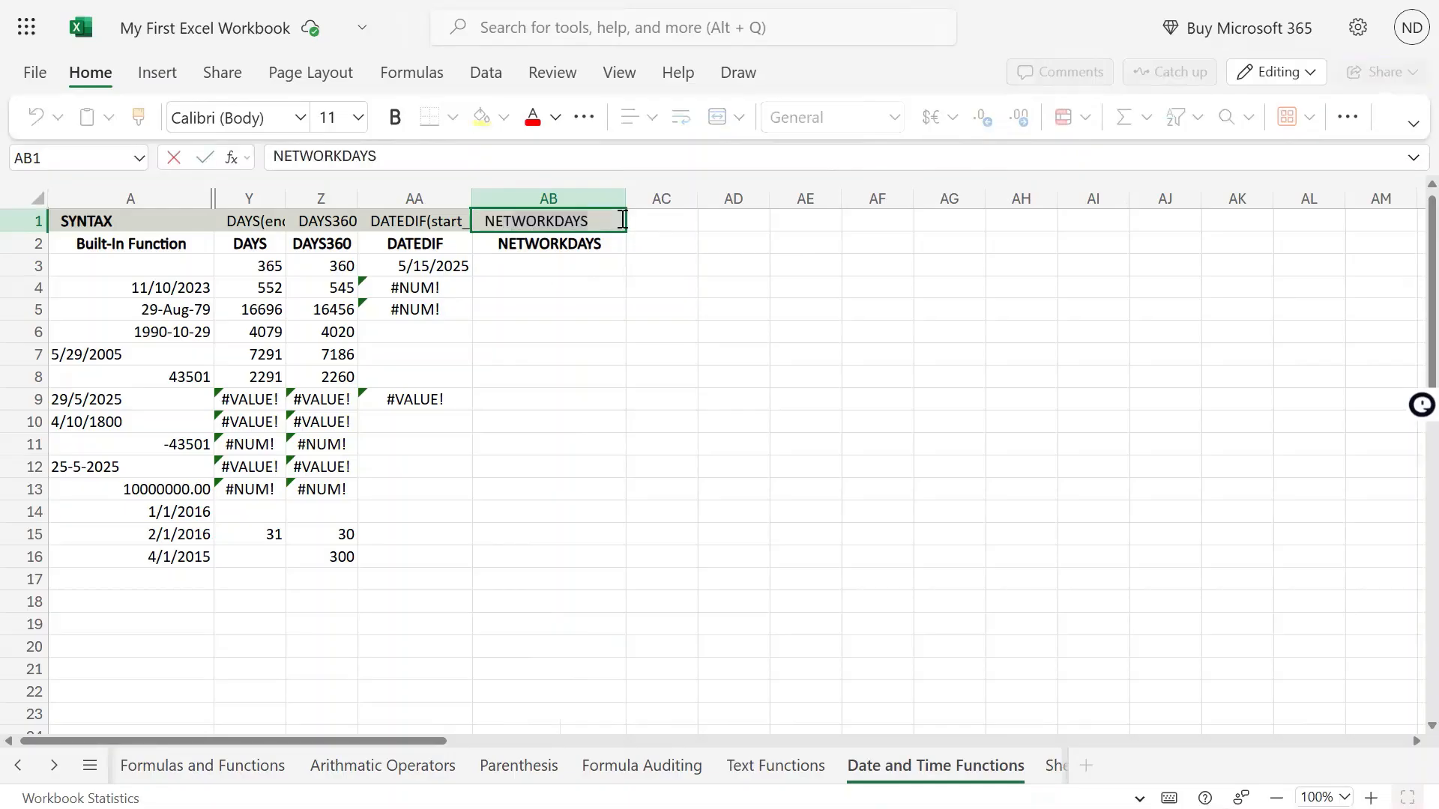
key(Tab)
double_click(621, 219)
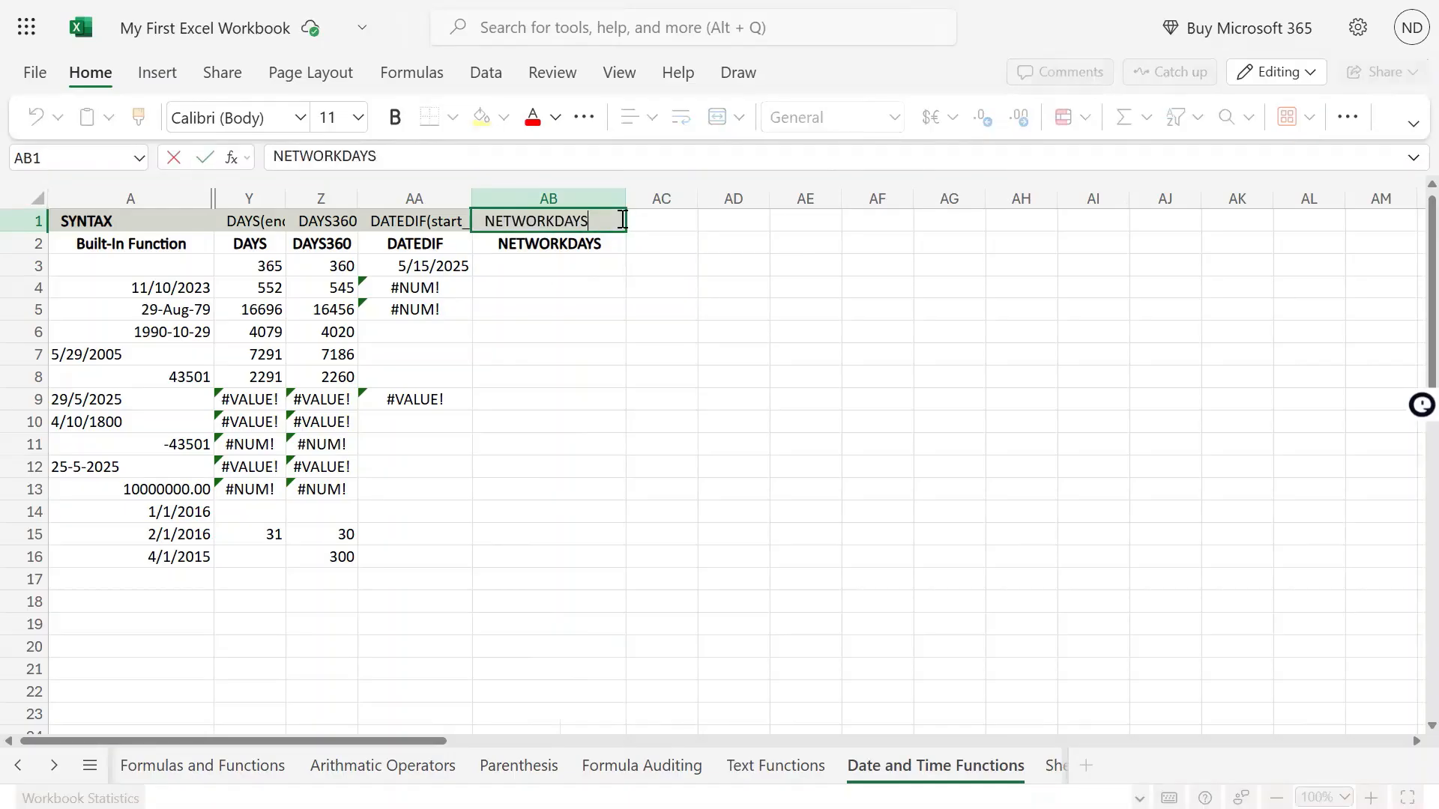
text((starte)
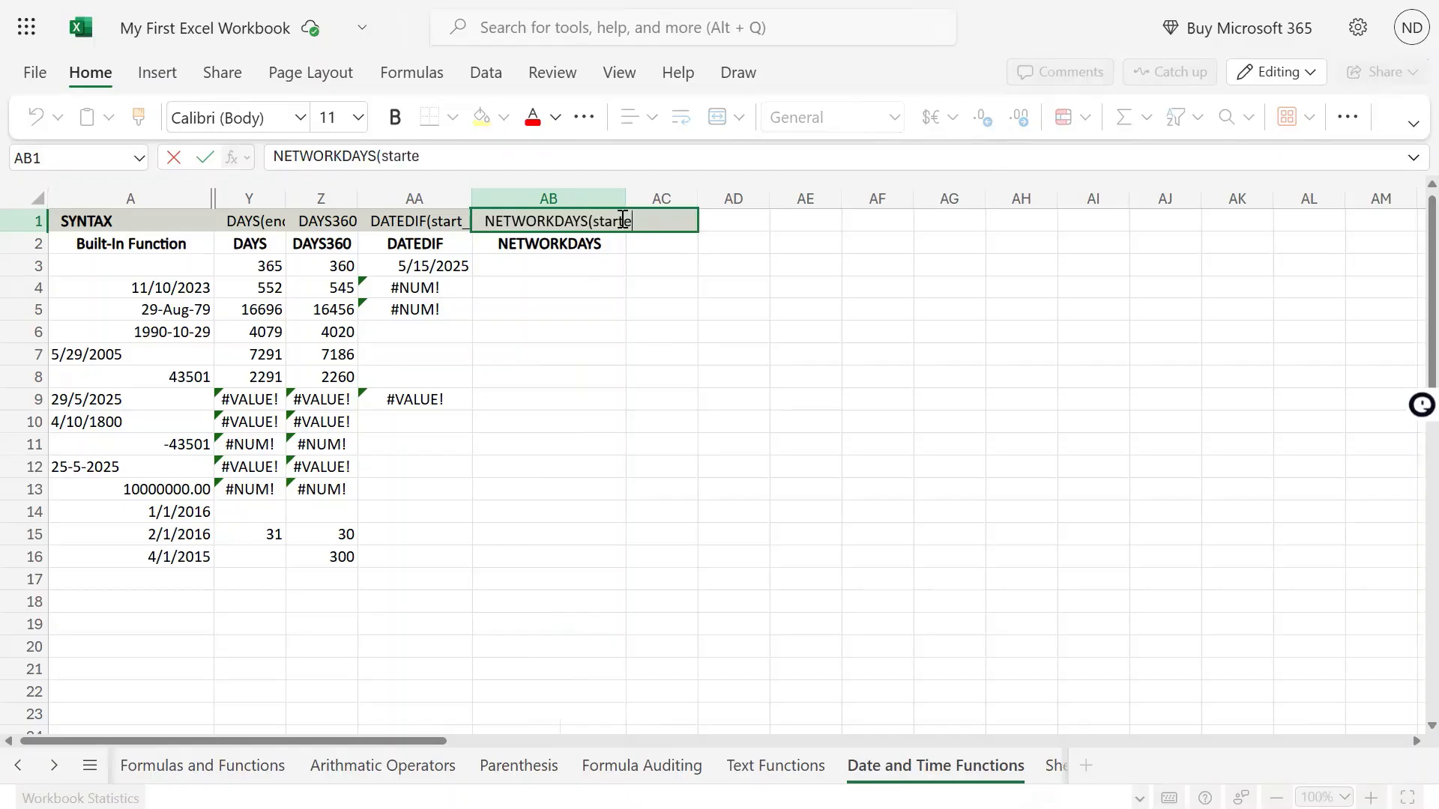
key(BackSpace)
text(_date, end)
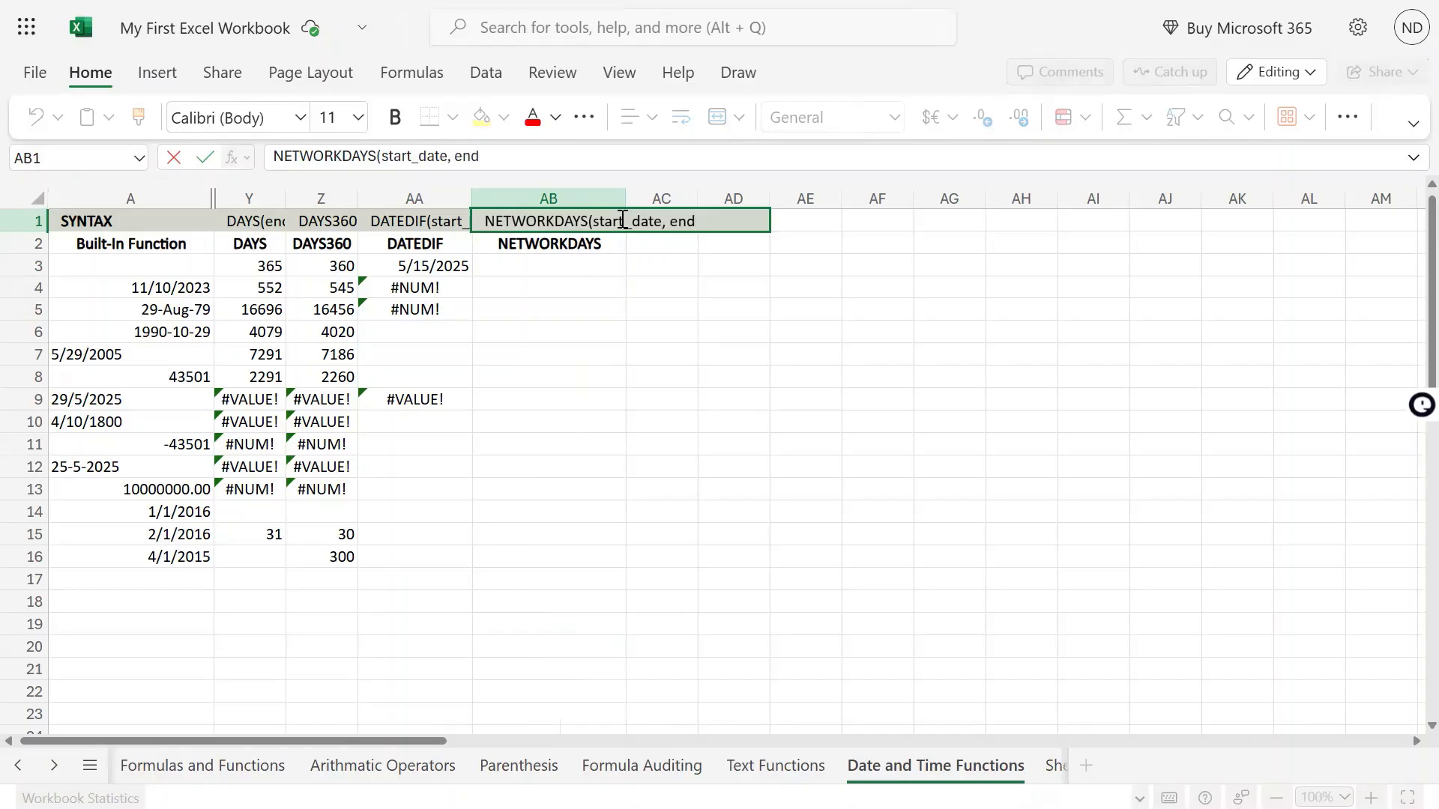
text(_date, [holida)
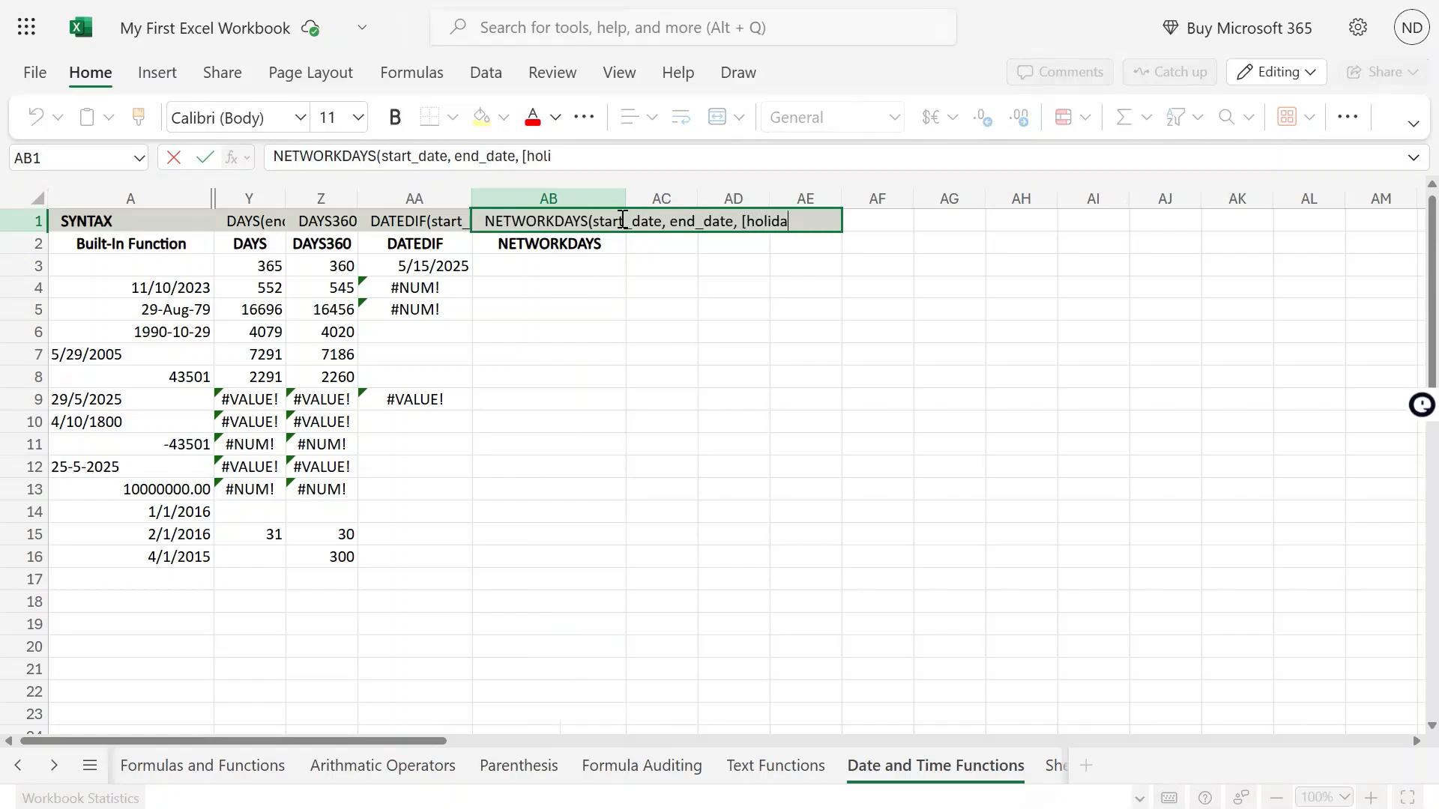
text(ys]))
key(Return)
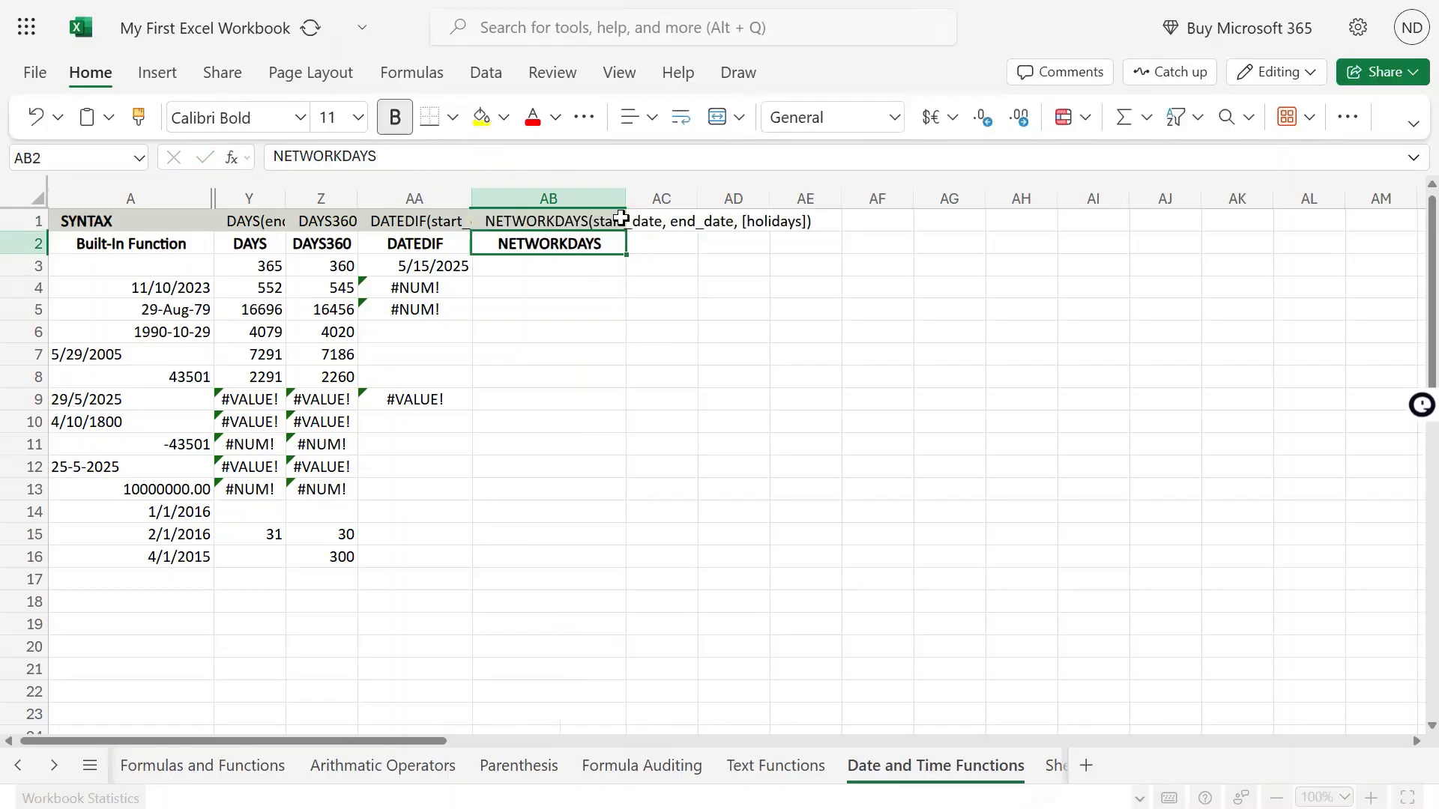
Examine the formulas in the DATEDIF column from AA3 to AA5, ending on the empty cell AB4 under NETWORKDAYS.
key(Down)
key(Left)
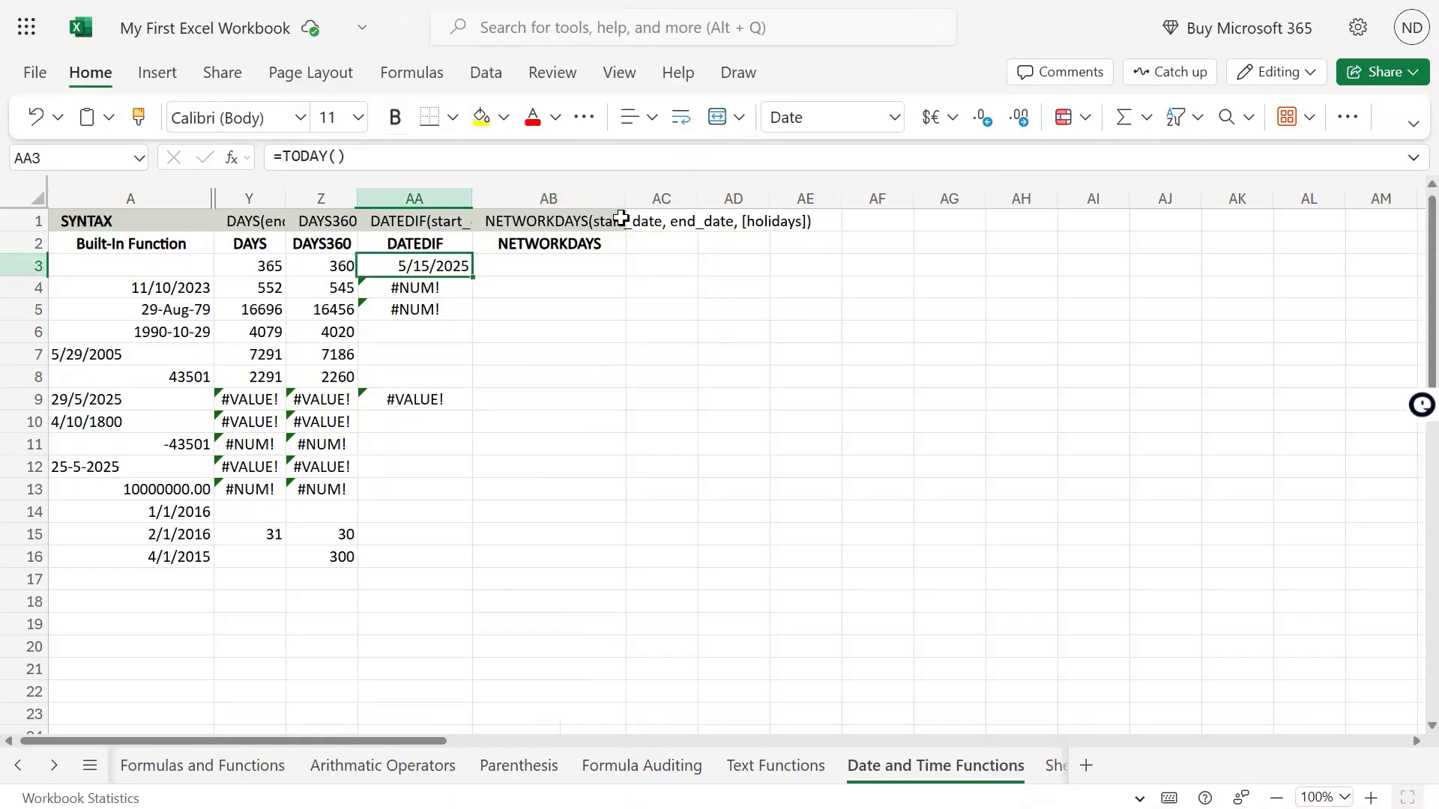
key(Down)
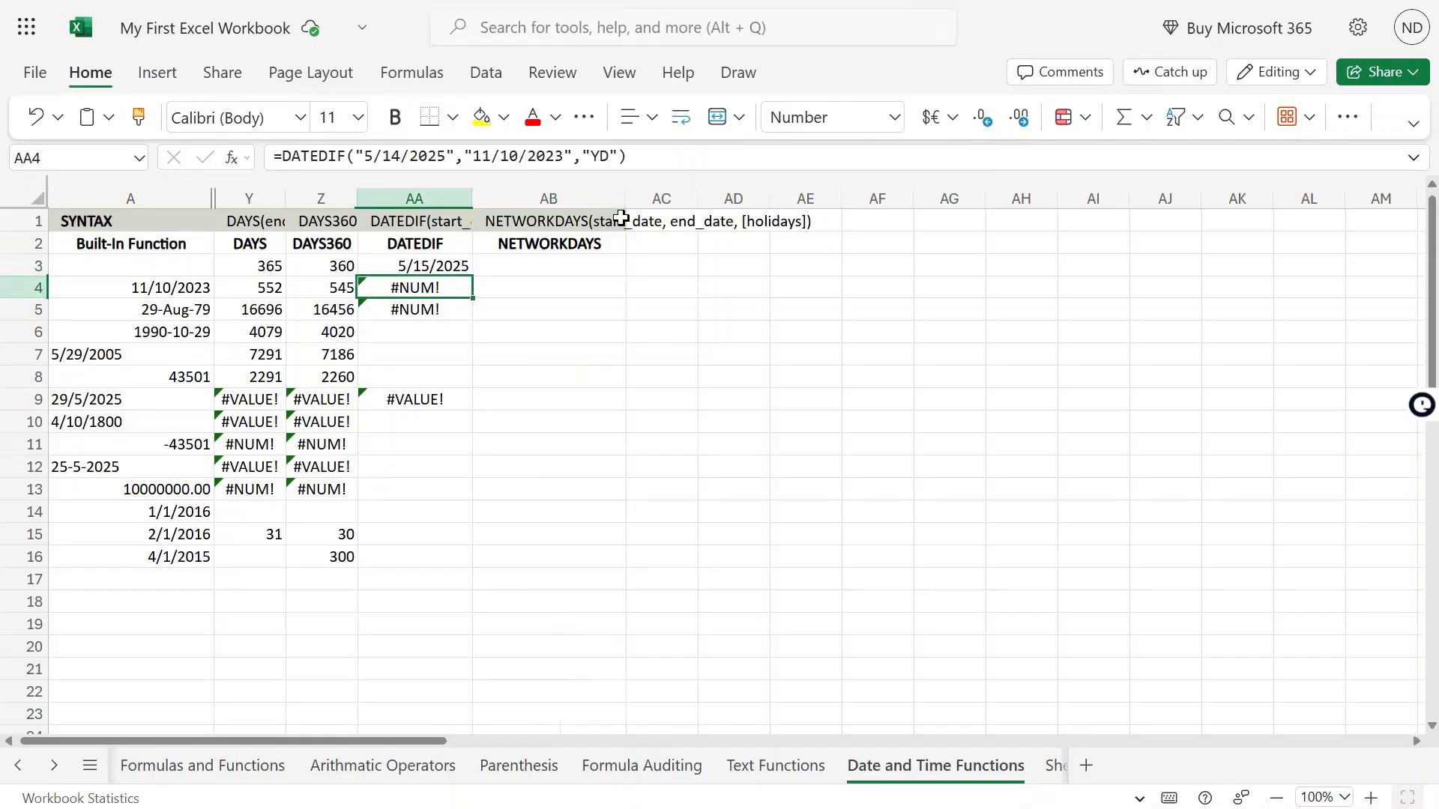
key(Down)
key(Up)
key(Right)
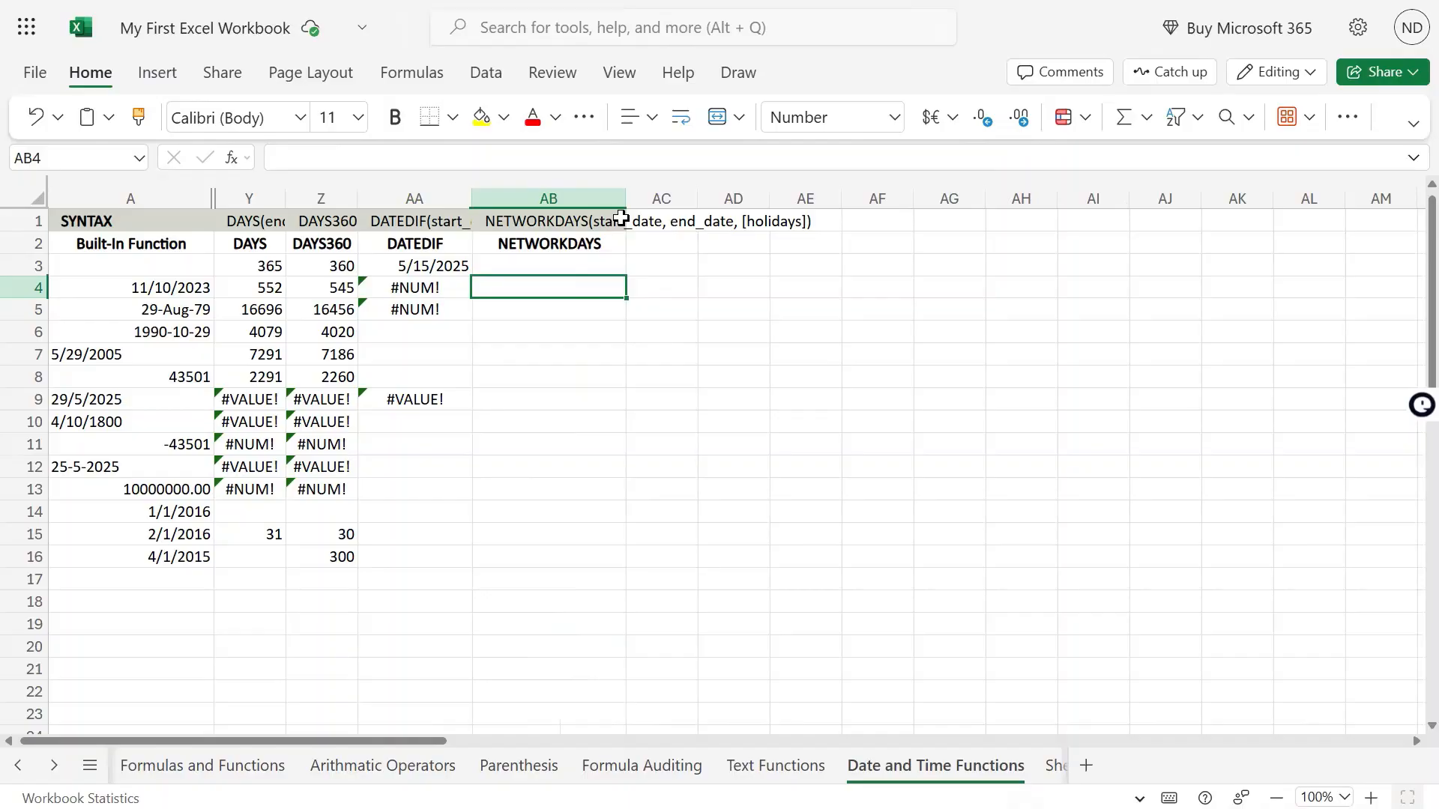
key(Up)
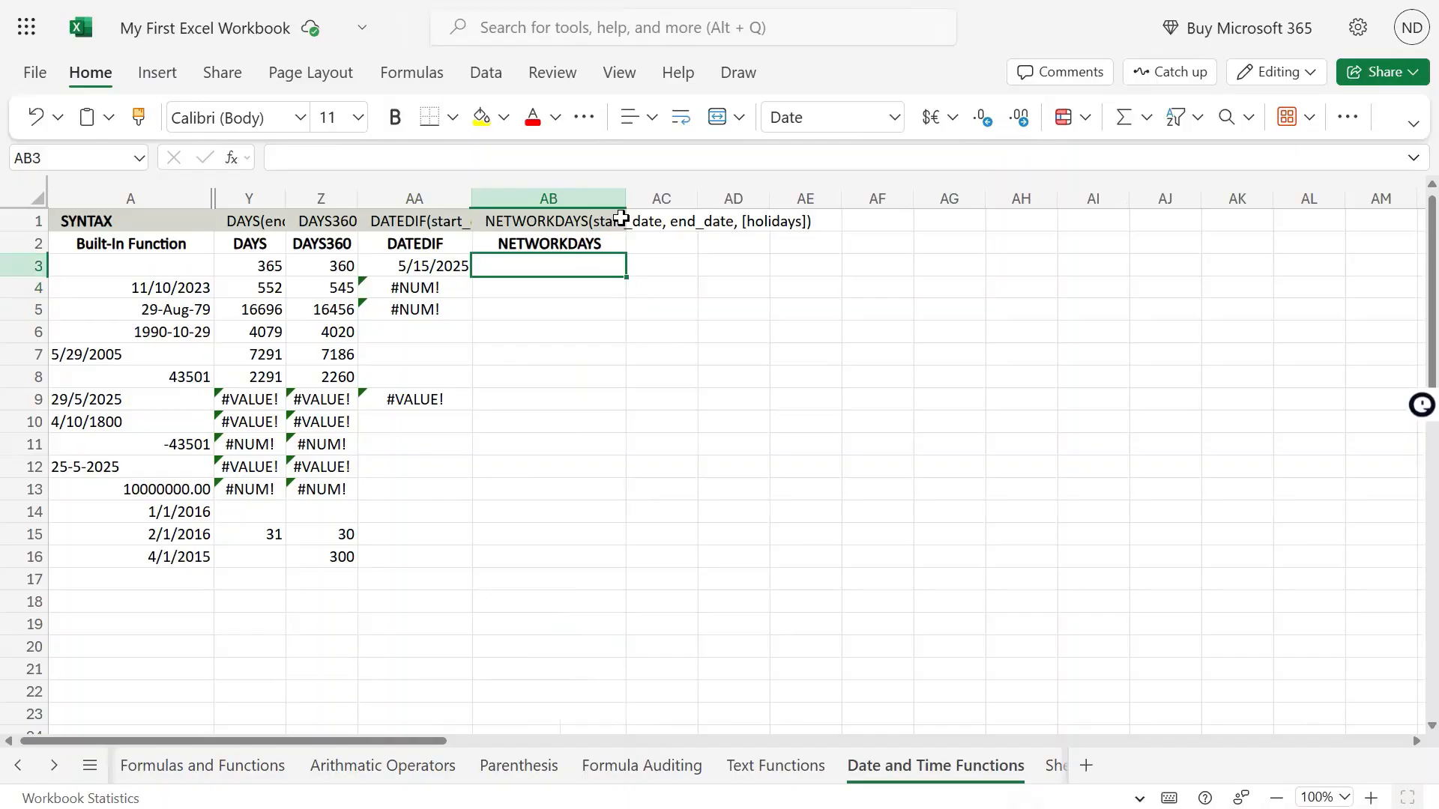
key(Right)
key(Left)
key(Down)
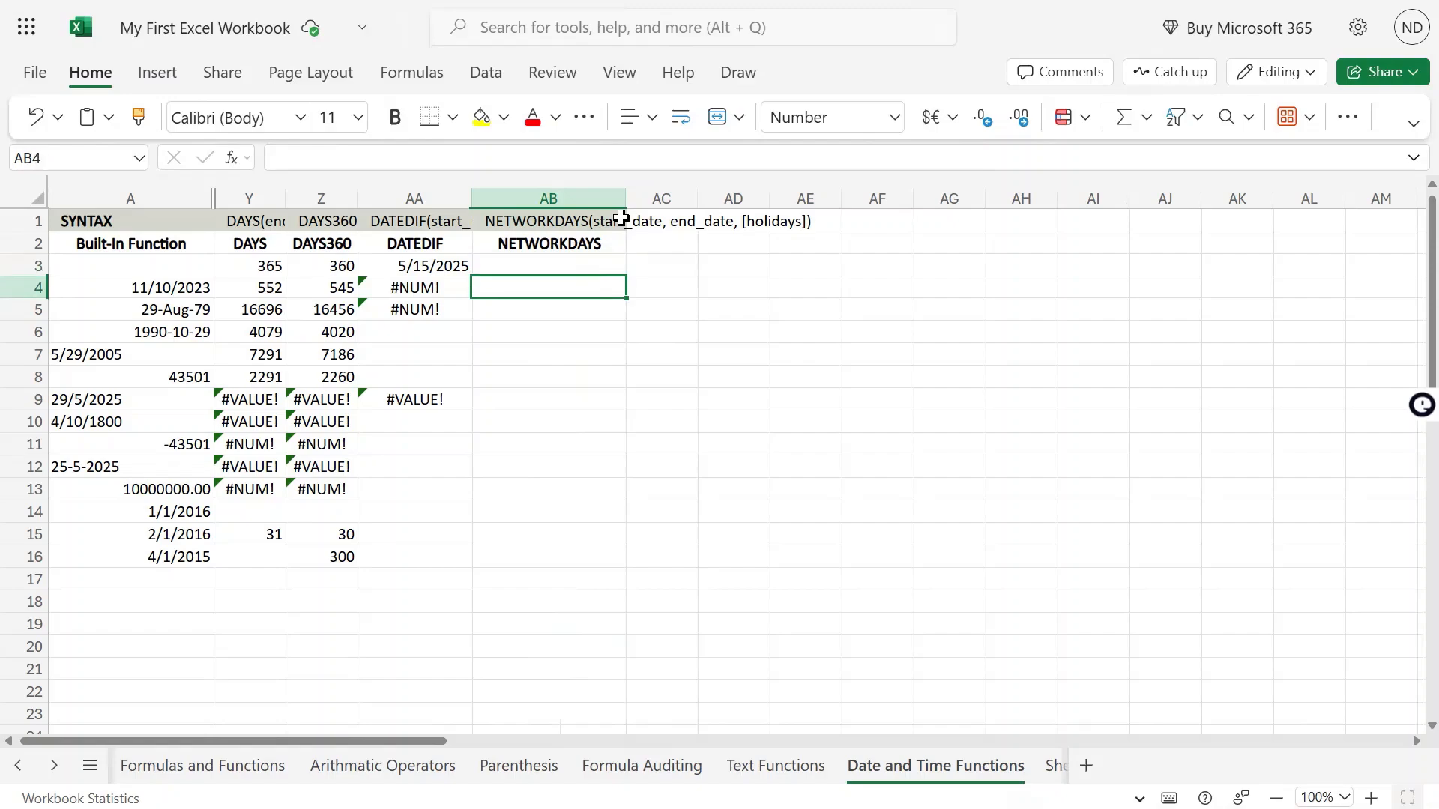
Enter the formula =NETWORKDAYS("5/1/2025",TODAY()) in cell AB3, under the NETWORKDAYS heading.
key(Up)
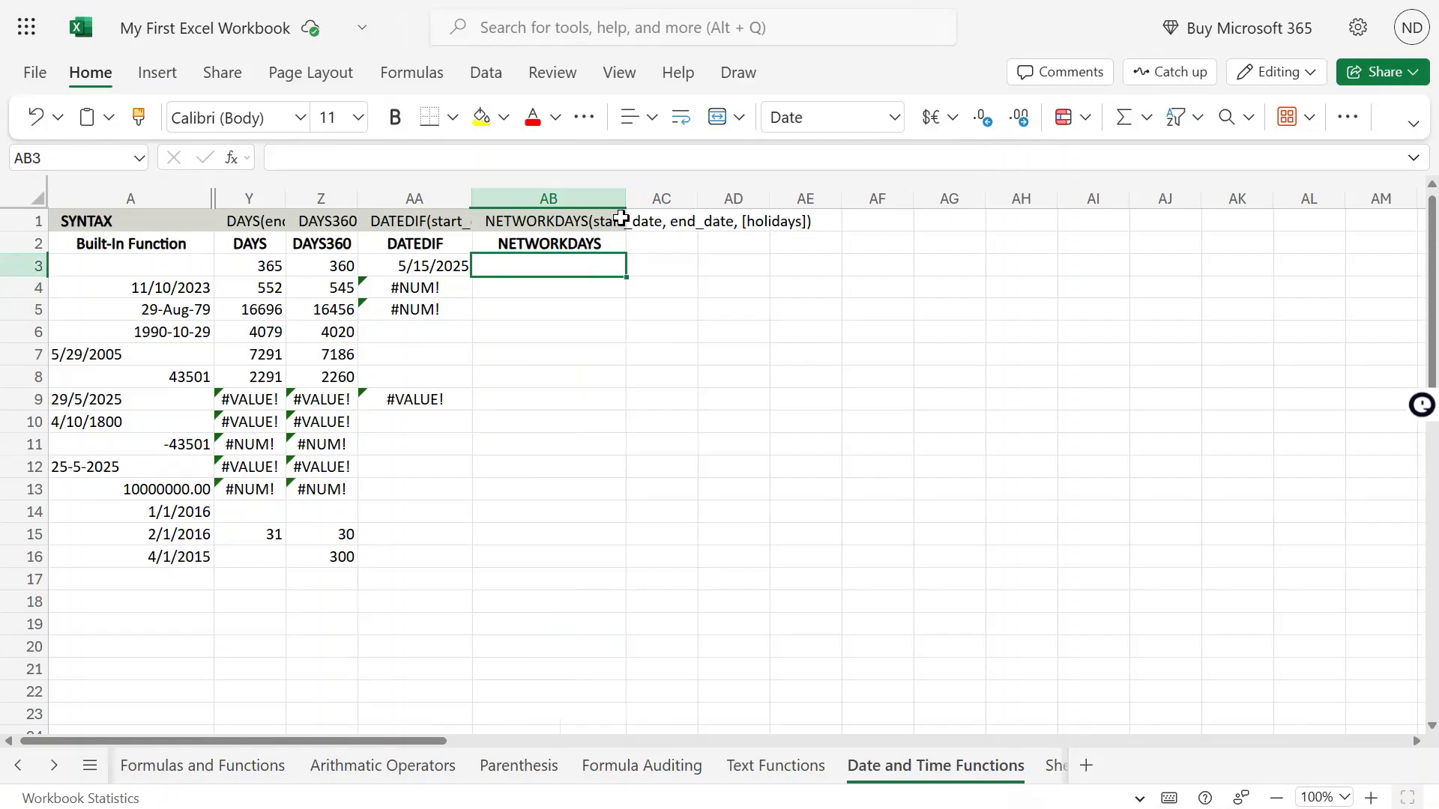
text(=ne)
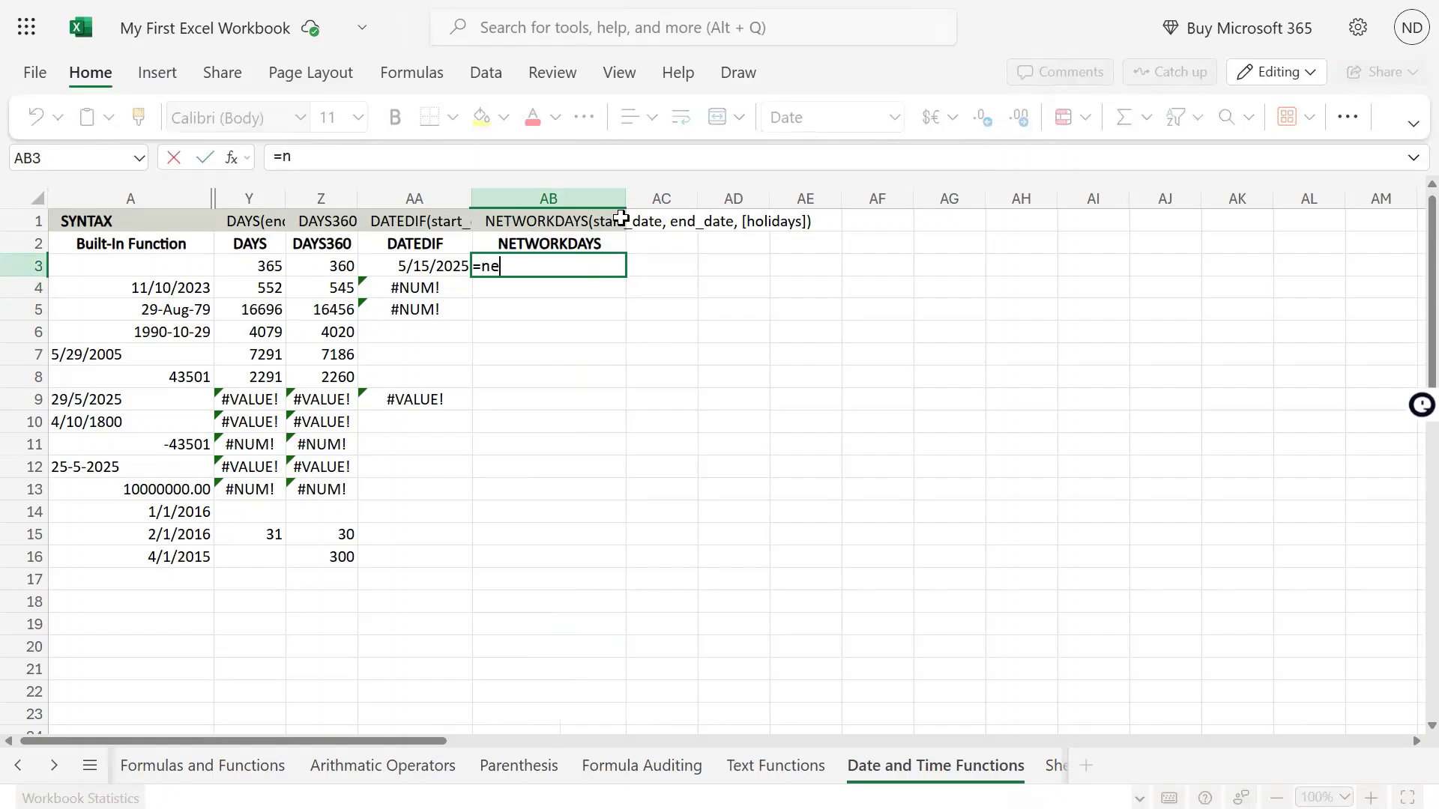
text(twordata)
key(BackSpace)
key(BackSpace)
text(t)
key(BackSpace)
text(ys)
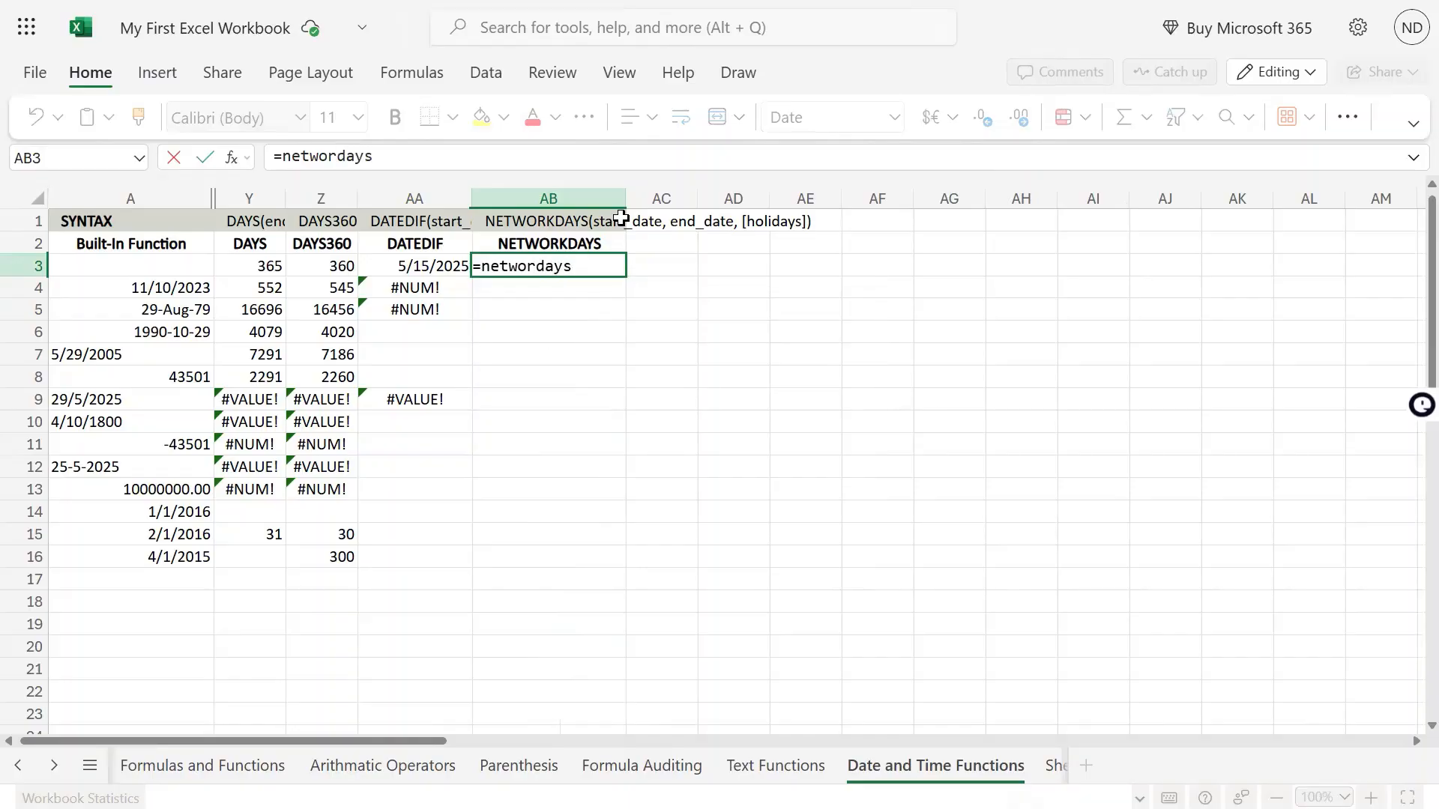
key(BackSpace)
key(BackSpace)
key(BackSpace)
key(BackSpace)
text(k)
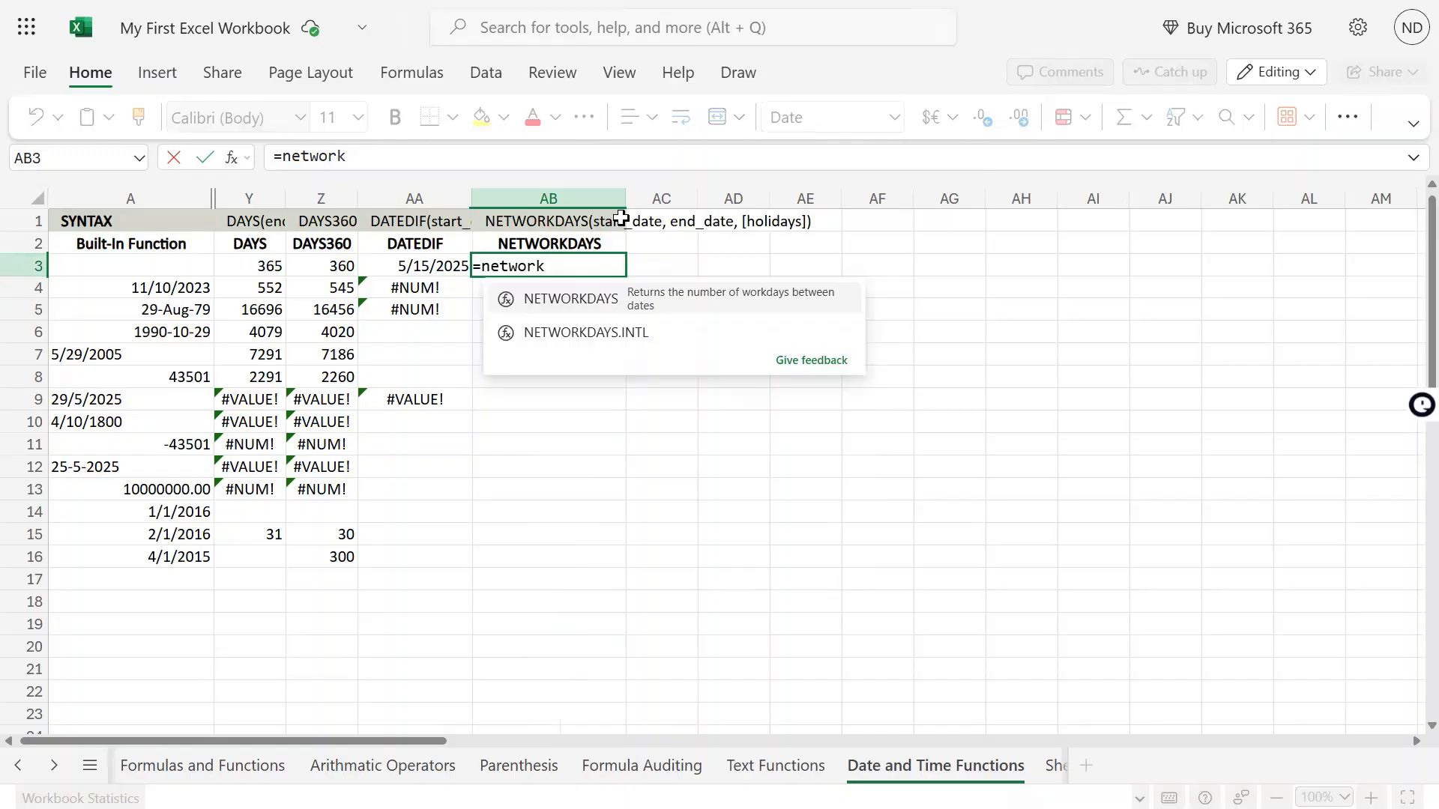
key(Tab)
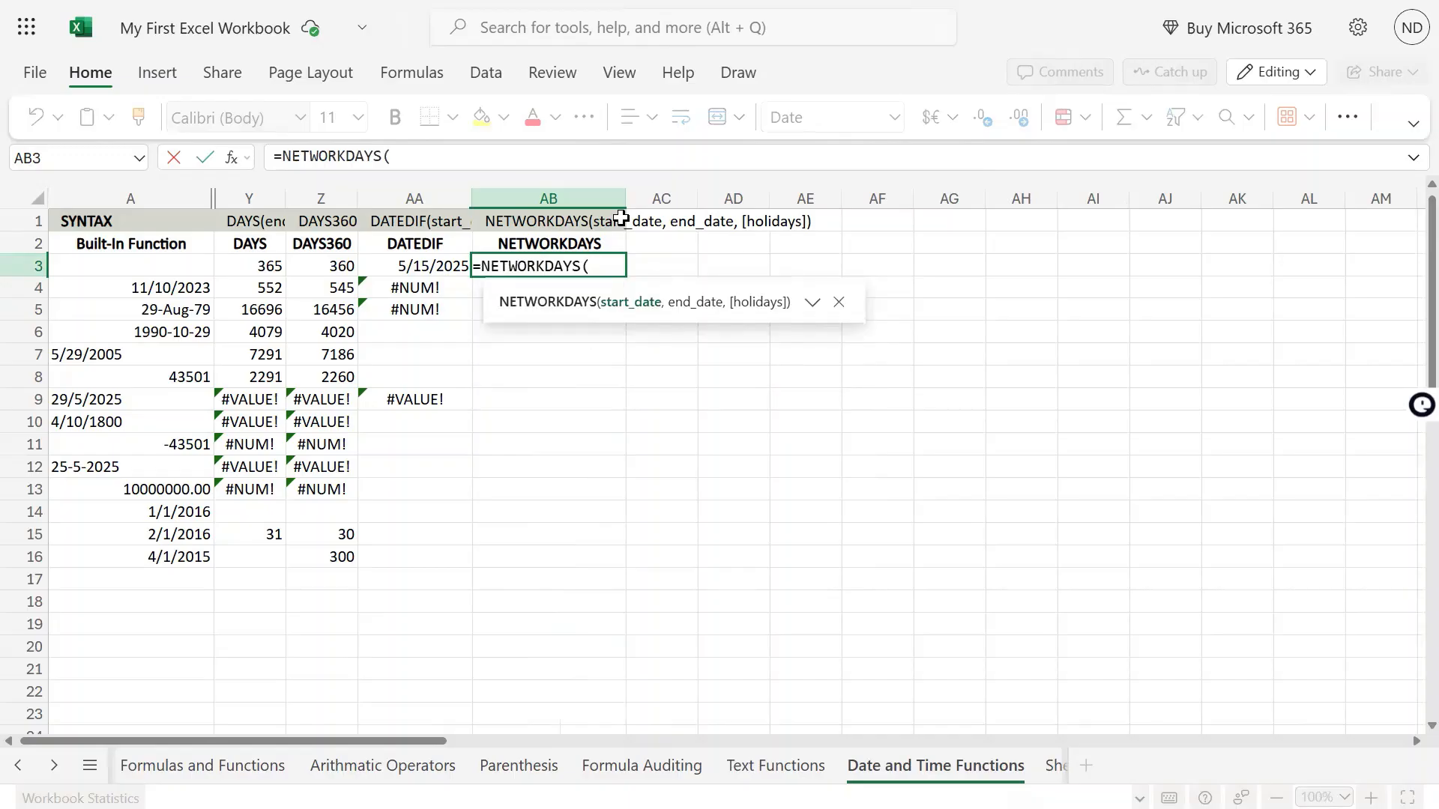
text("5/1/2025)
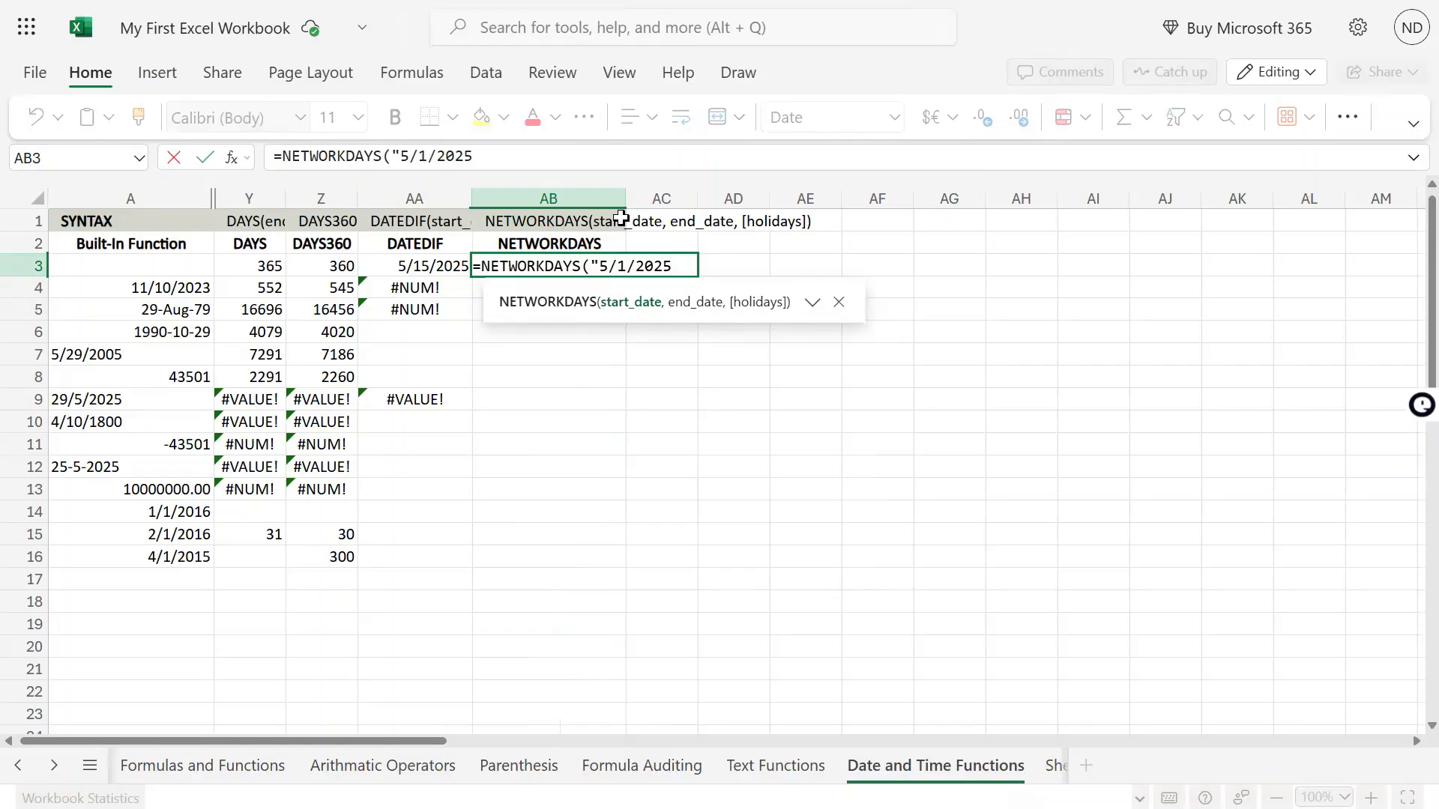
text(")
text(,)
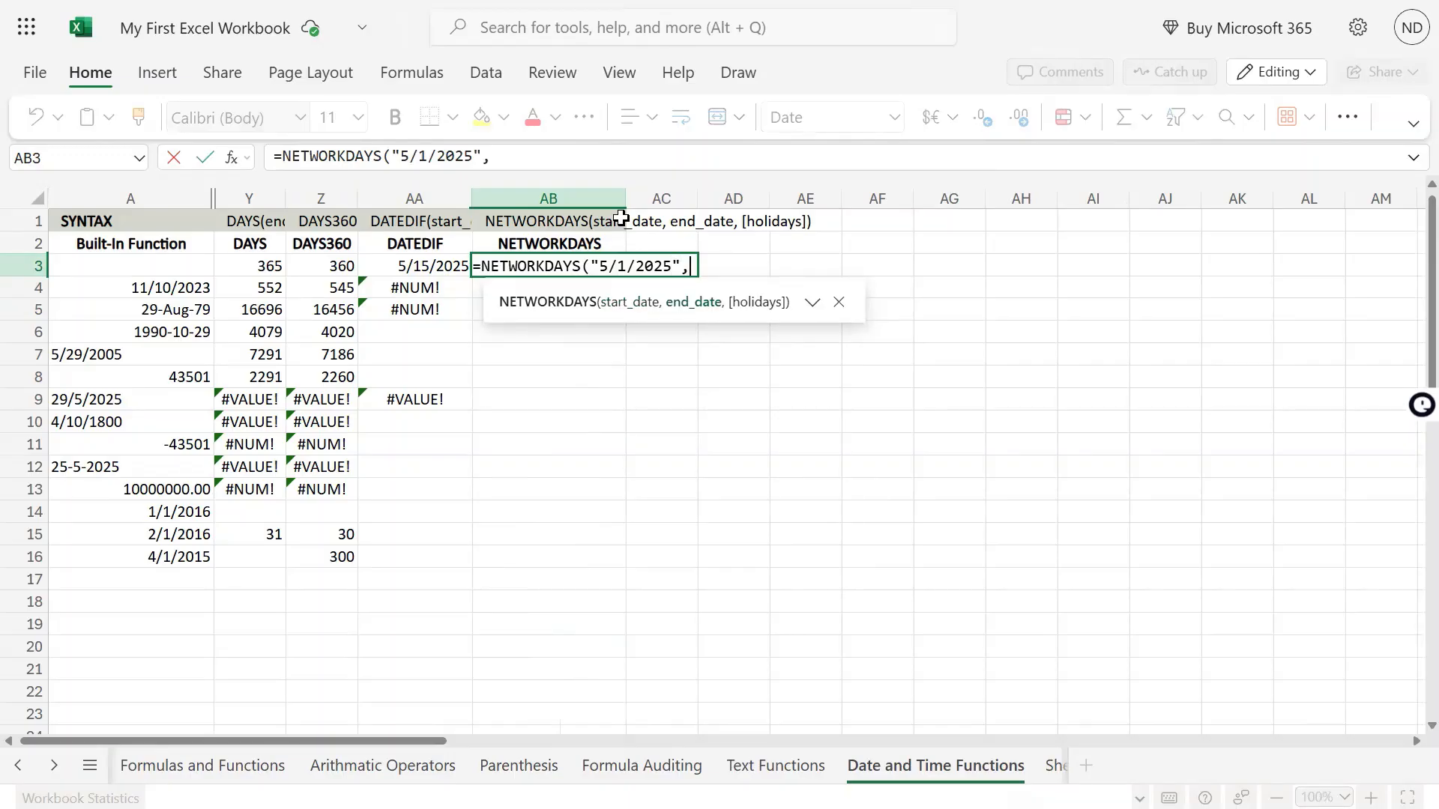
text(today)
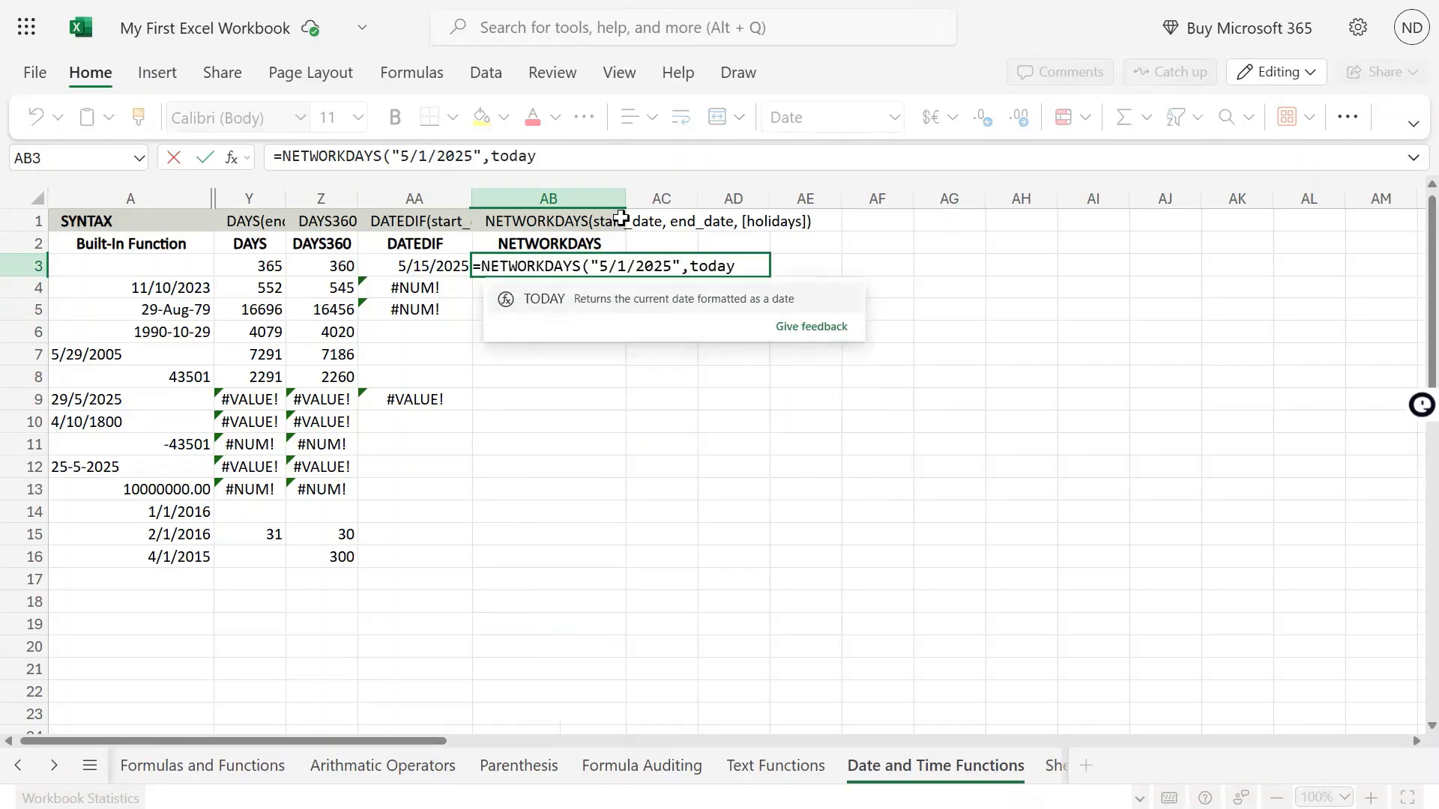
text(()))
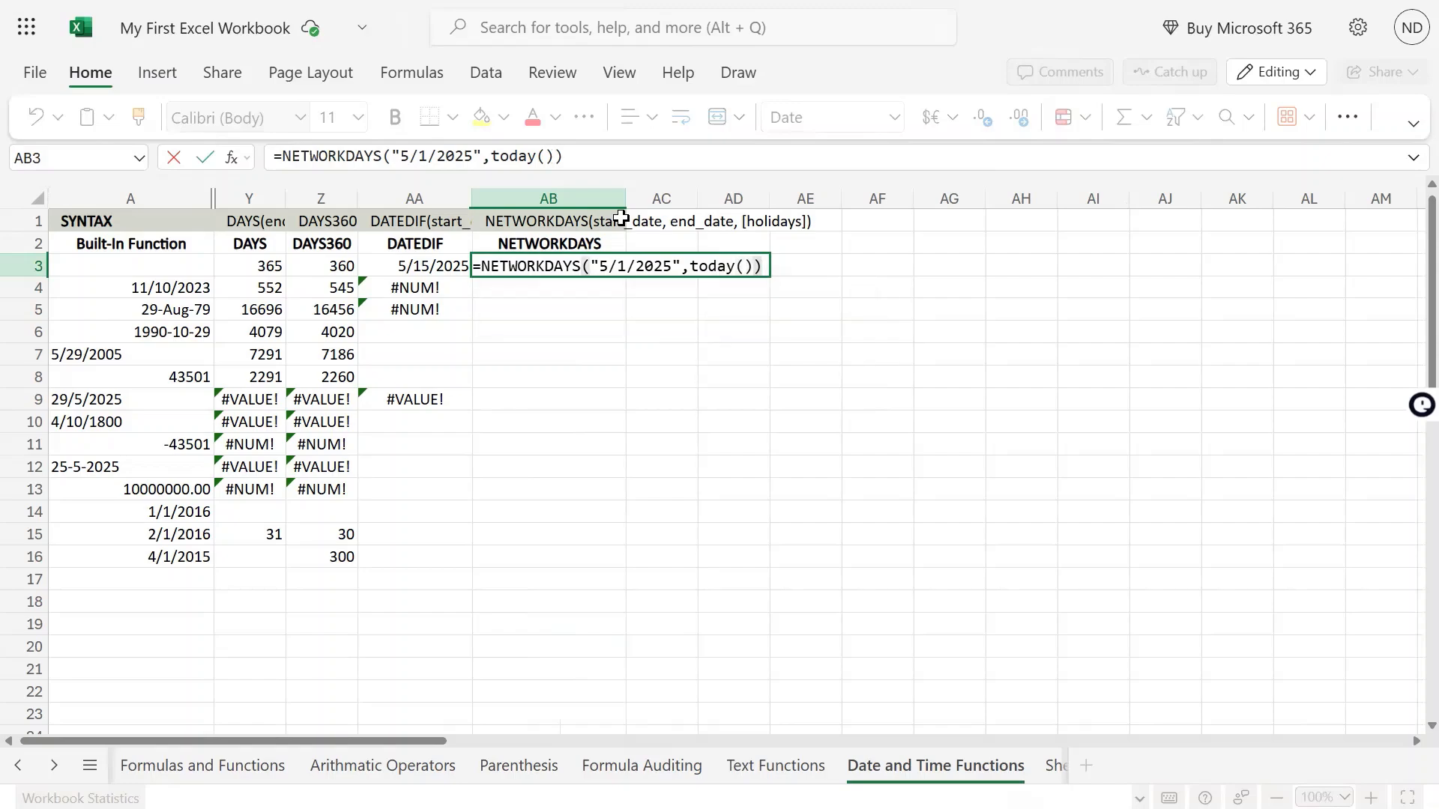
key(Return)
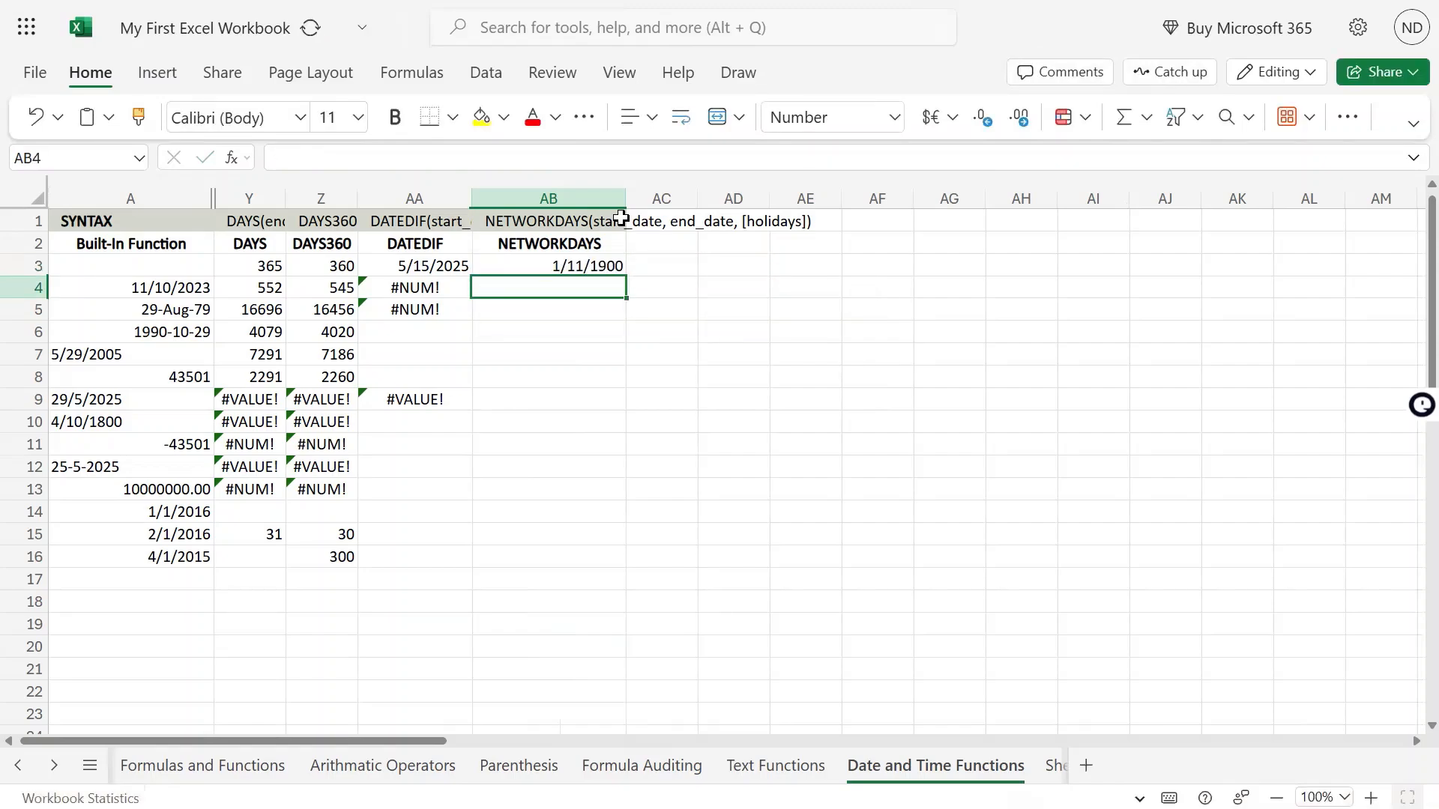
Change the format of the NETWORKDAYS result in cell AB3 to Number.
key(Up)
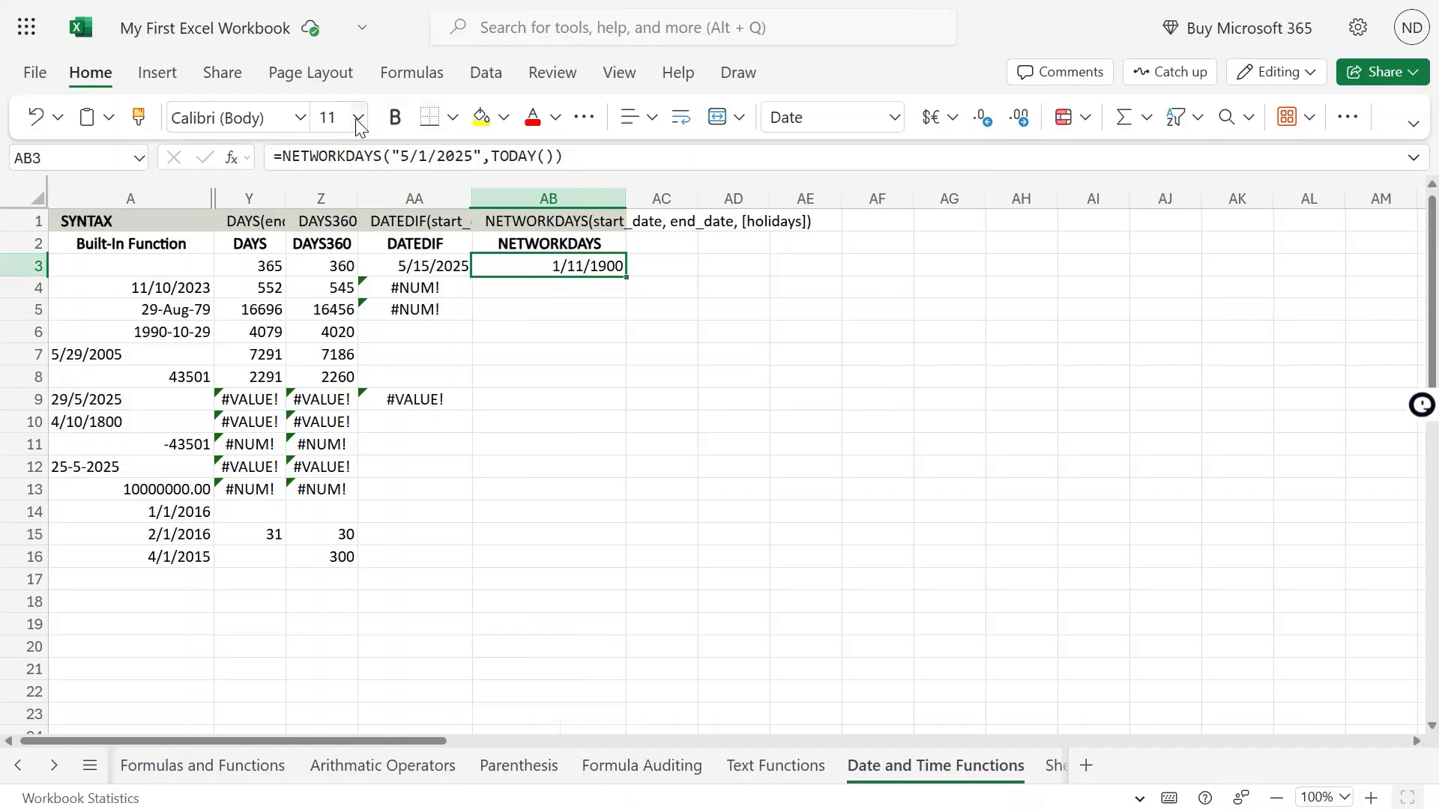
click(895, 117)
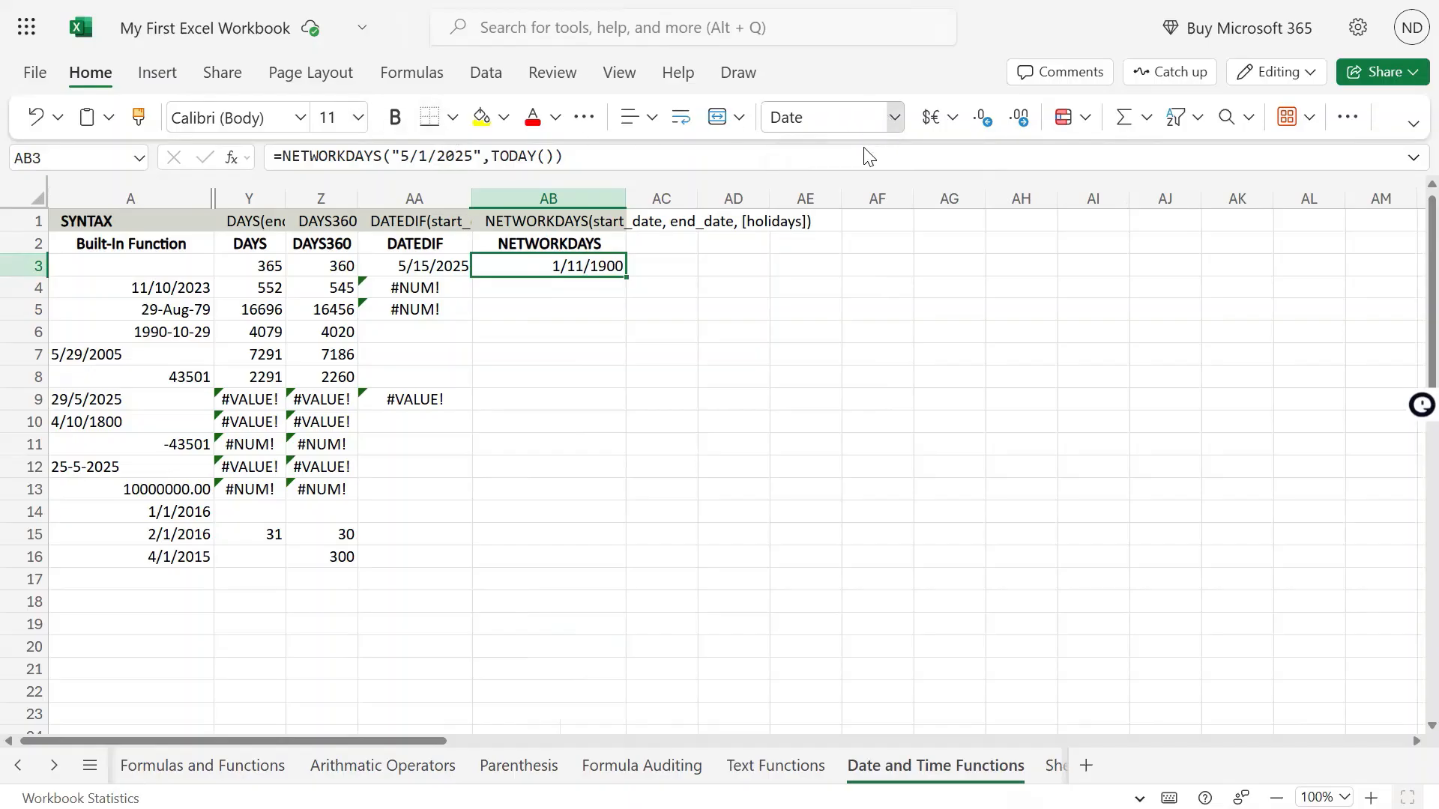
click(848, 188)
click(659, 355)
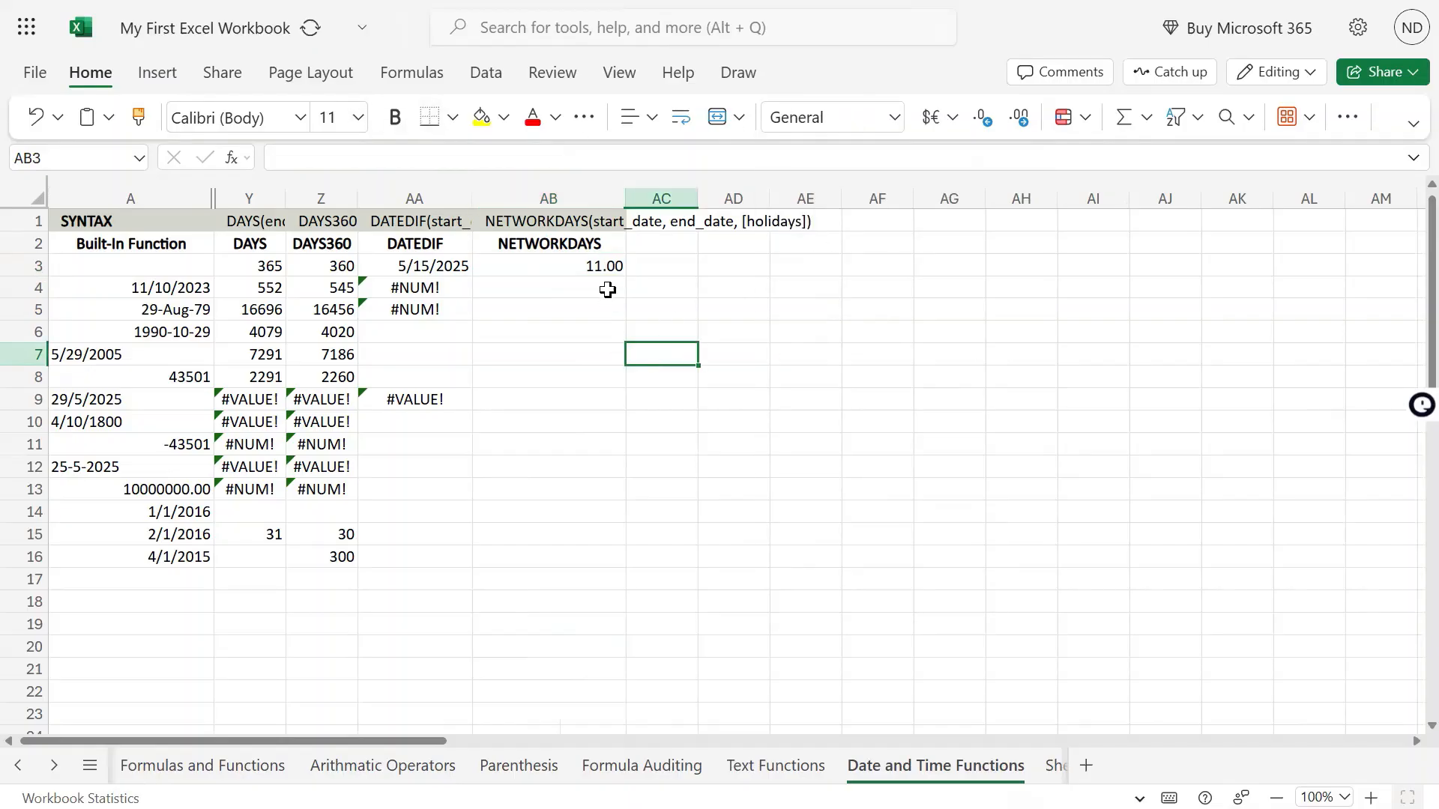
Copy the text of the NETWORKDAYS formula in AB3 and paste it into cell AB4.
click(601, 267)
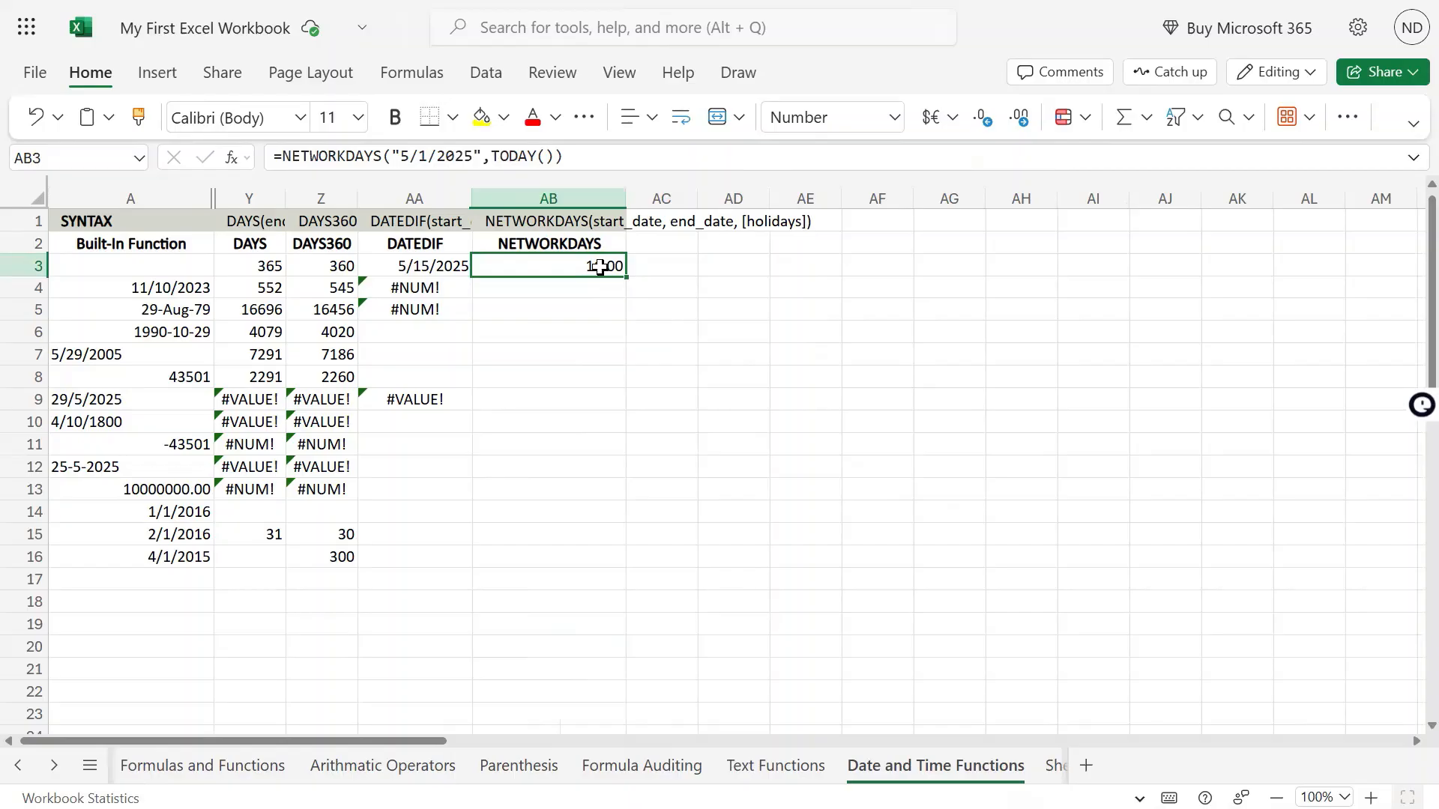
key(F2)
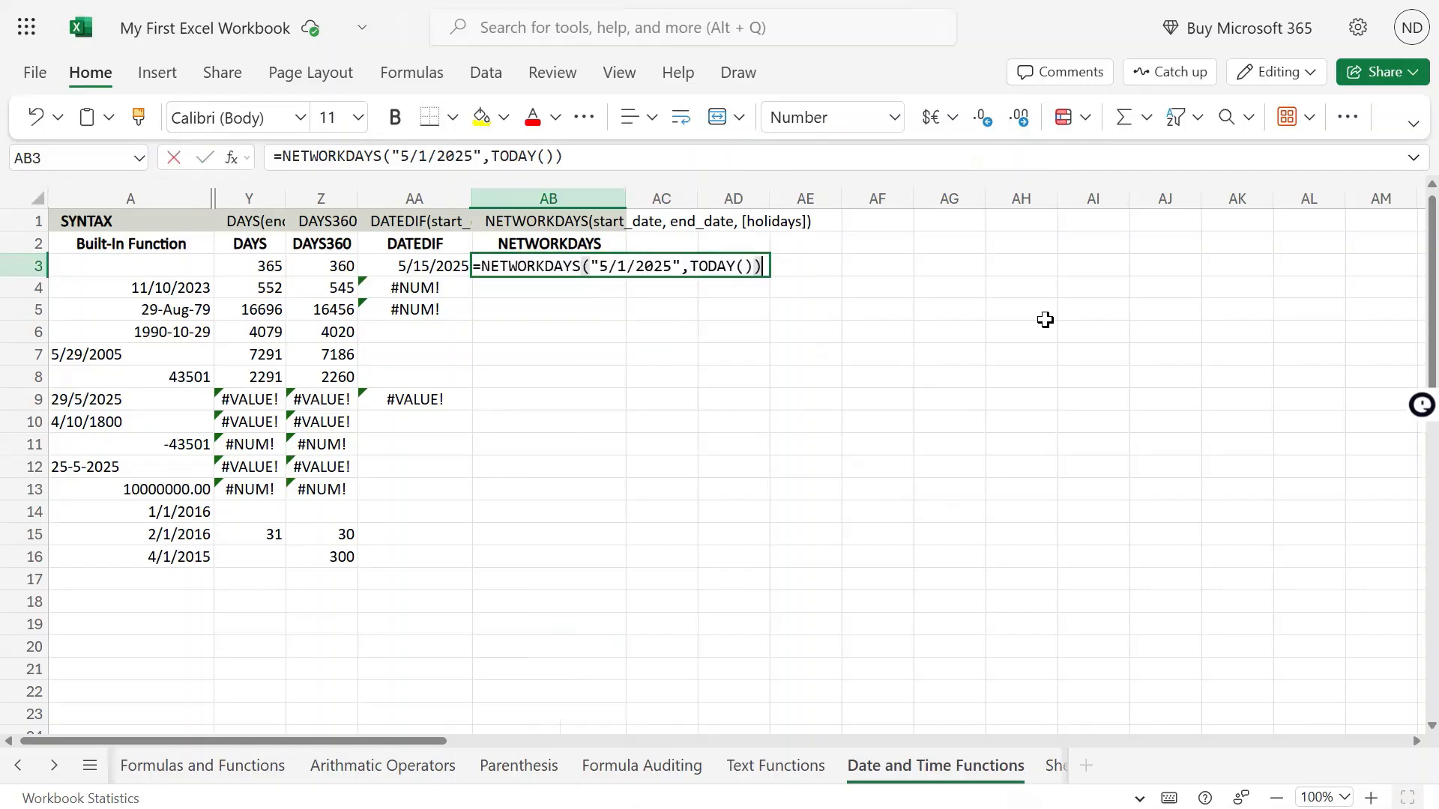
key(shift+Home)
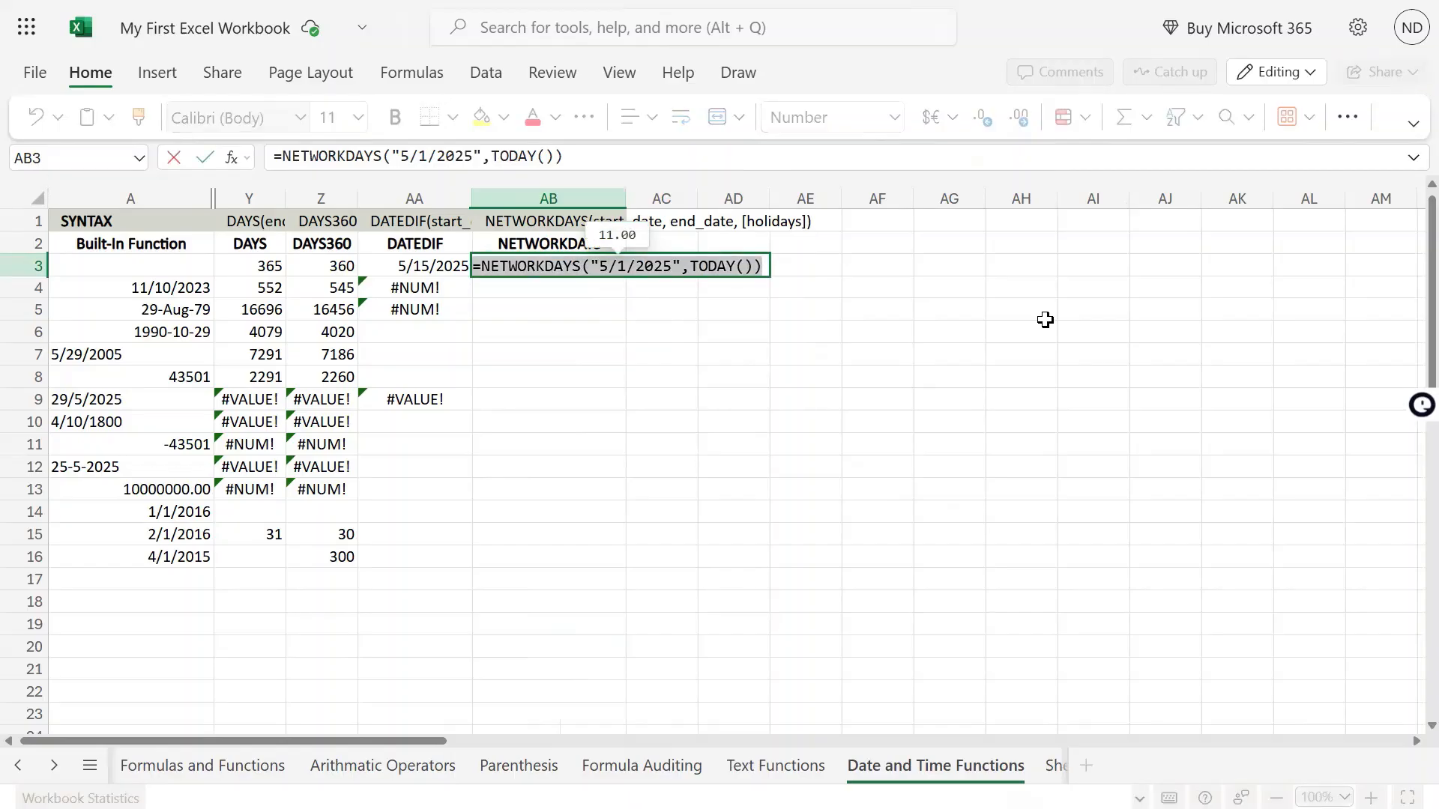
key(ctrl+c)
key(Return)
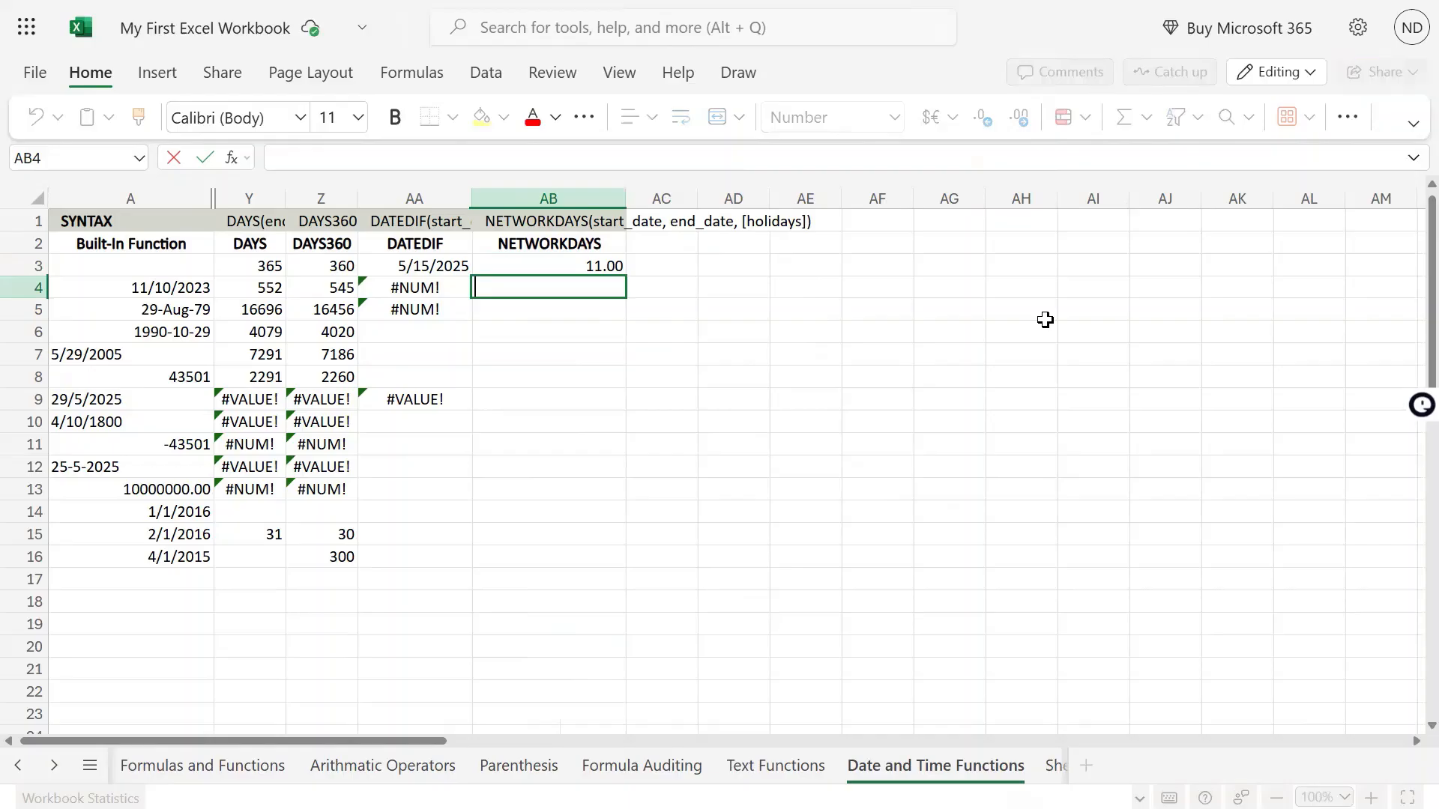
key(ctrl+v)
Replace the function in cell AB4 with DAYS, so that the formula reads =DAYS("5/1/2025",TODAY()).
key(Left)
key(Left)
key(Left)
key(Left)
key(Left)
key(Left)
key(Left)
key(Left)
key(Left)
key(Left)
key(Left)
key(Left)
key(Left)
key(Left)
key(Left)
key(Left)
key(Left)
key(Left)
key(Left)
key(Left)
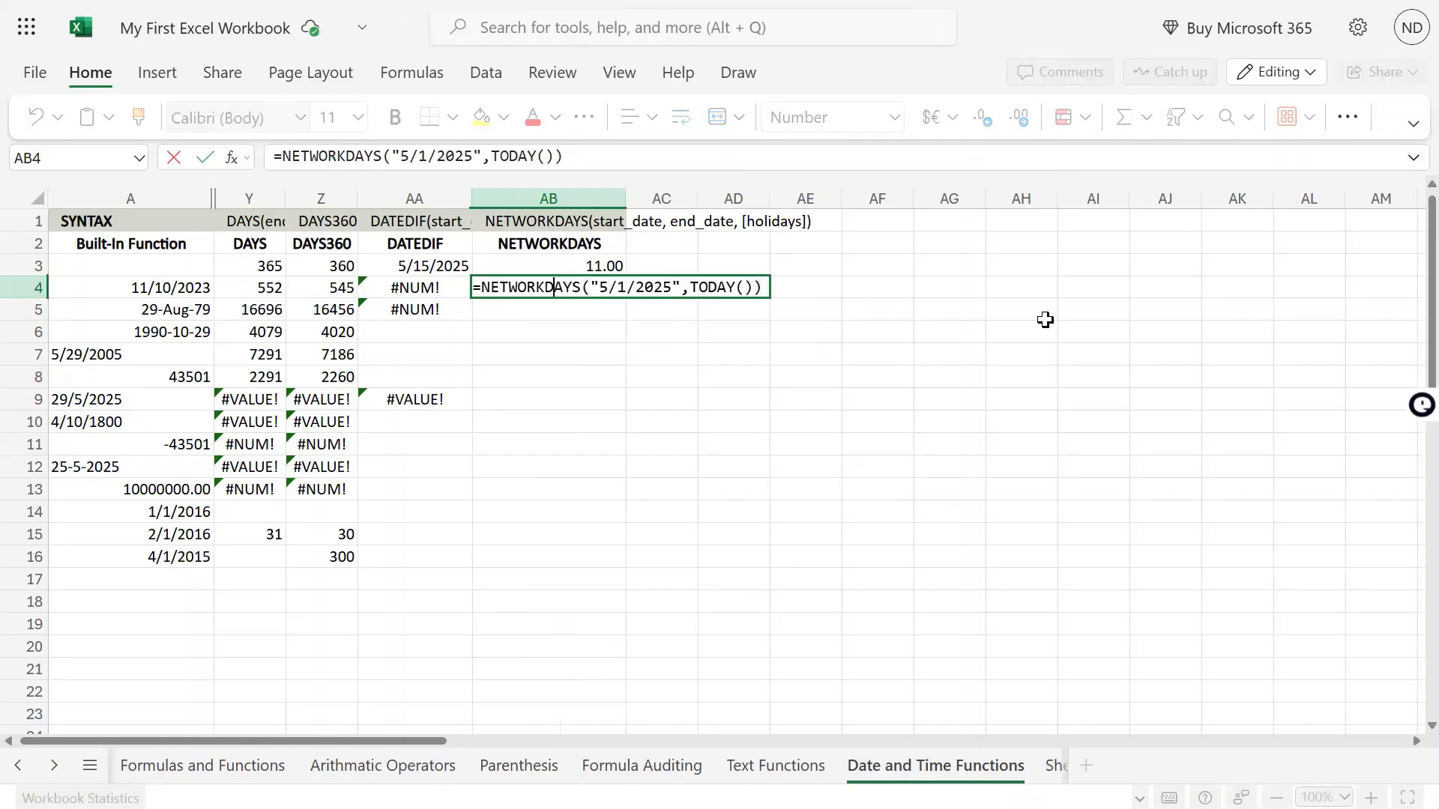
key(BackSpace)
key(BackSpace)
key(BackSpace)
key(BackSpace)
key(BackSpace)
key(BackSpace)
key(BackSpace)
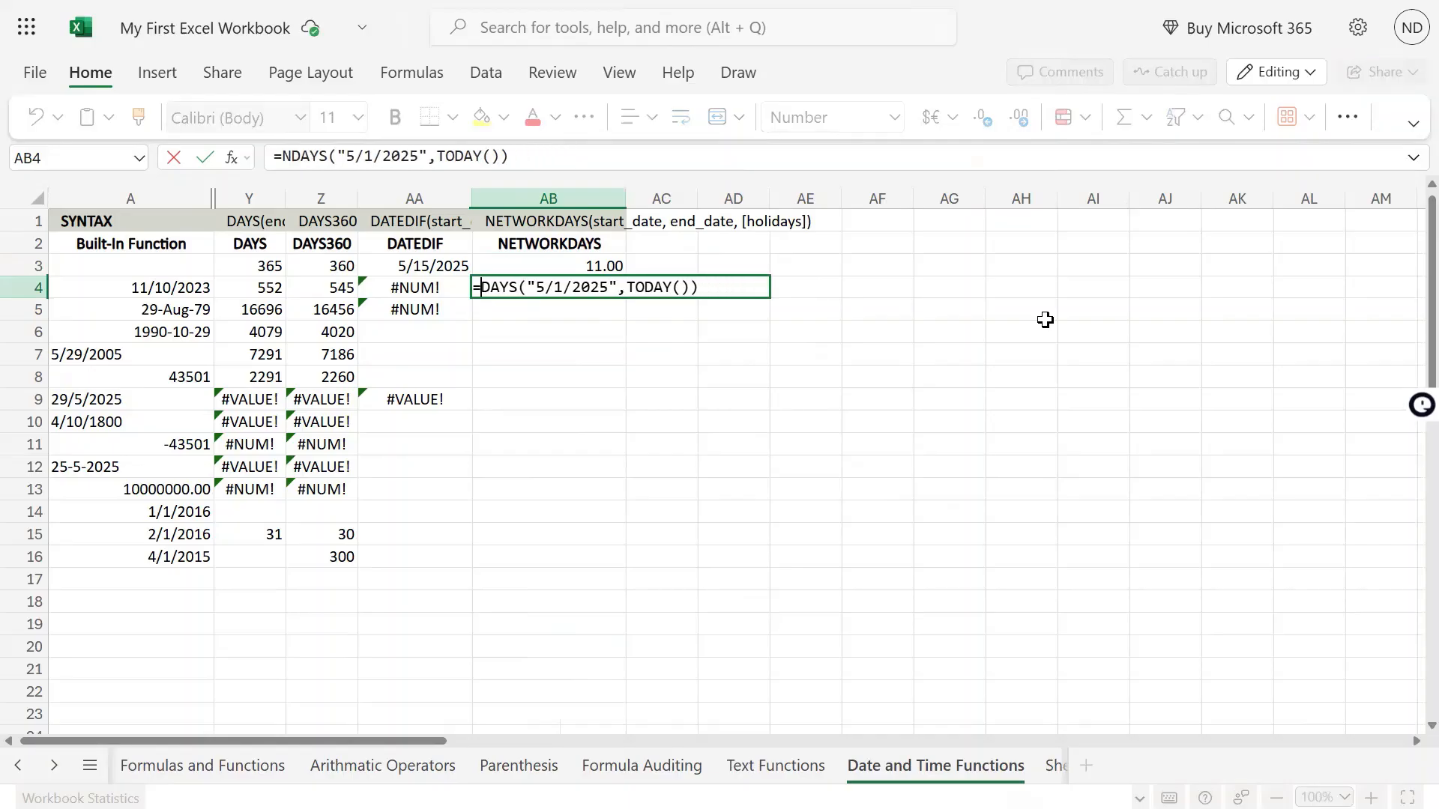
key(Return)
key(Up)
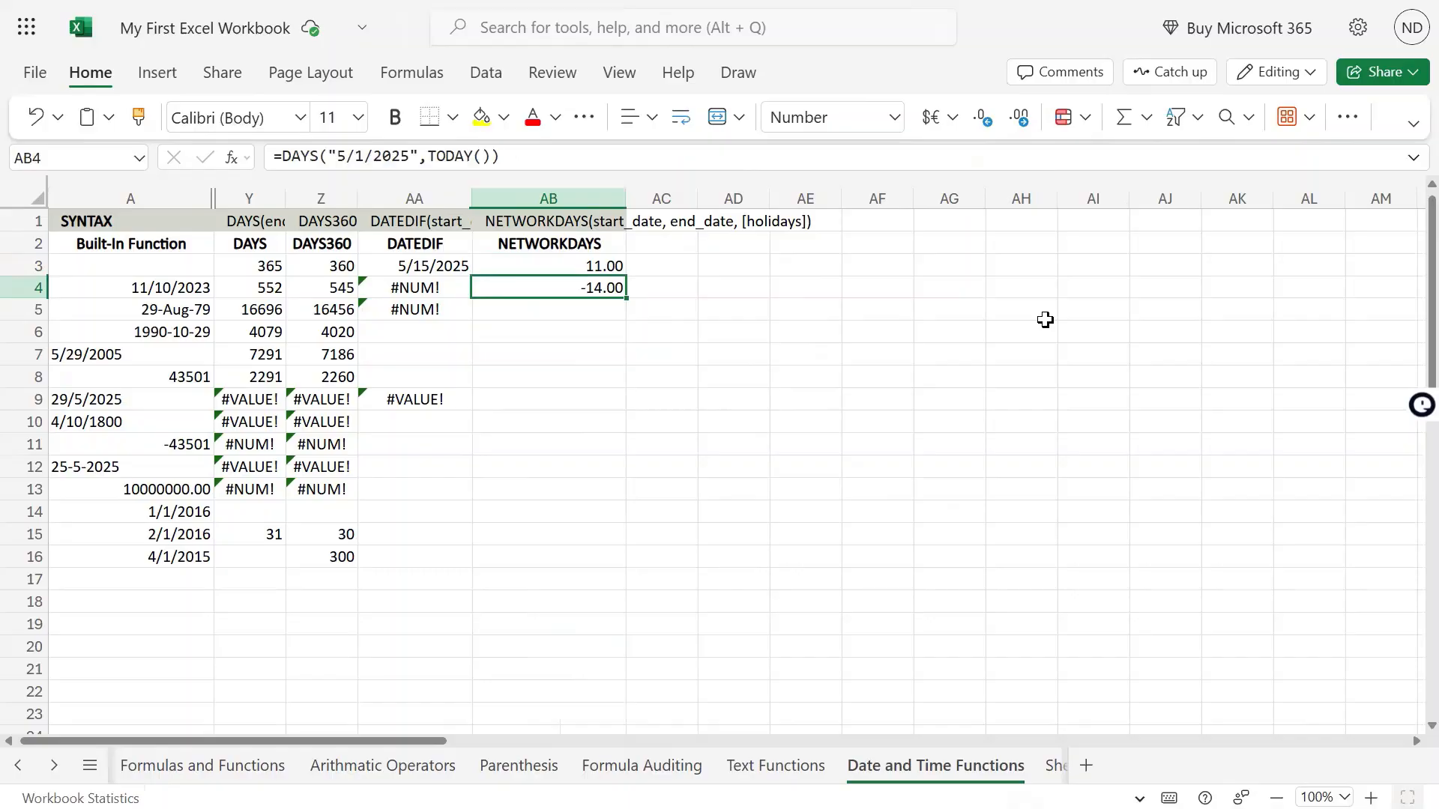
Swap the two arguments of the DAYS formula in AB4, making it =DAYS(TODAY(),"5/1/2025").
key(F2)
key(Left)
key(Left)
key(Left)
key(Left)
key(Left)
key(Left)
key(Left)
key(Left)
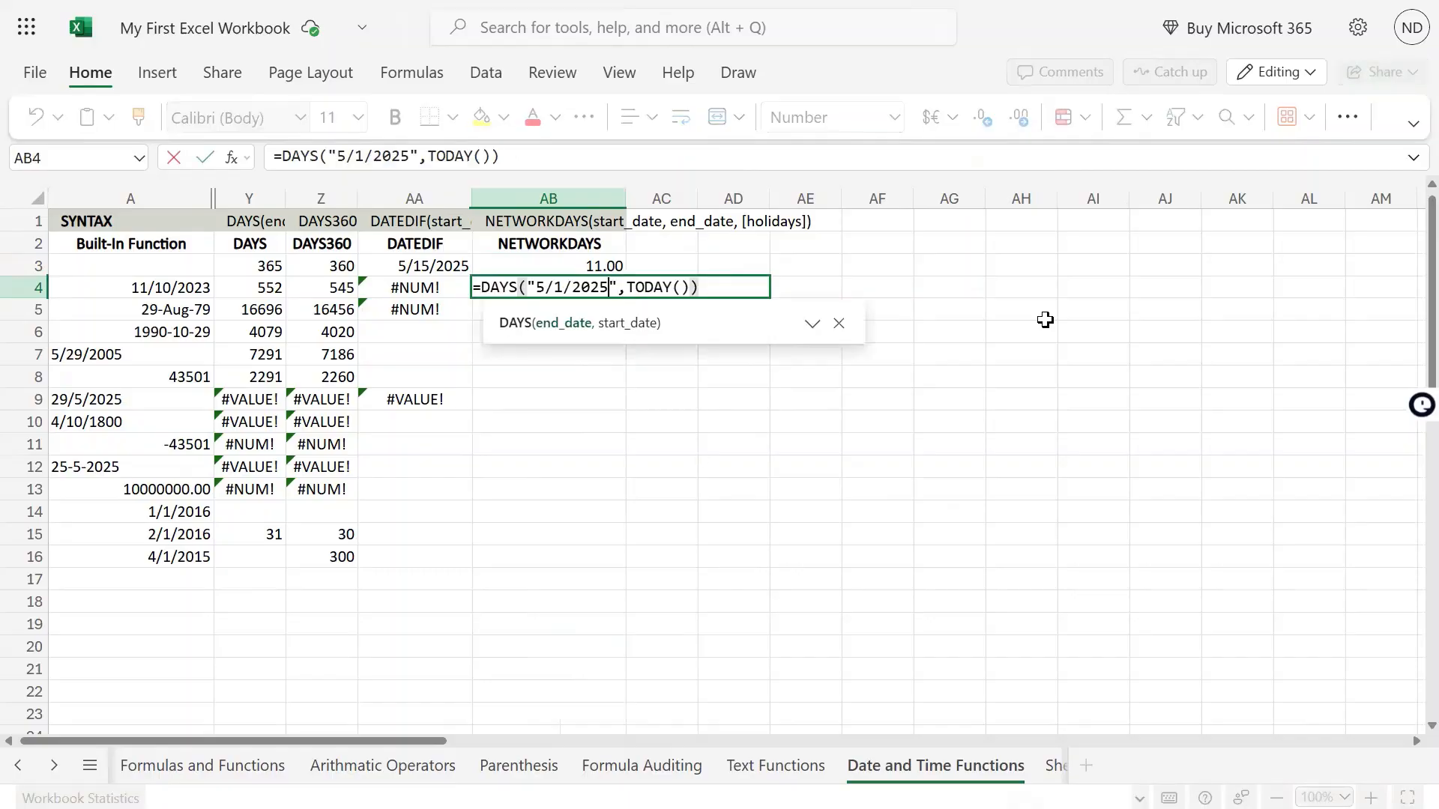
key(Left)
key(shift+Left)
key(shift+Left)
key(shift+Left)
key(shift+Left)
key(shift+Left)
key(shift+Left)
key(shift+Left)
key(shift+Left)
key(shift+Left)
key(shift+Left)
key(BackSpace)
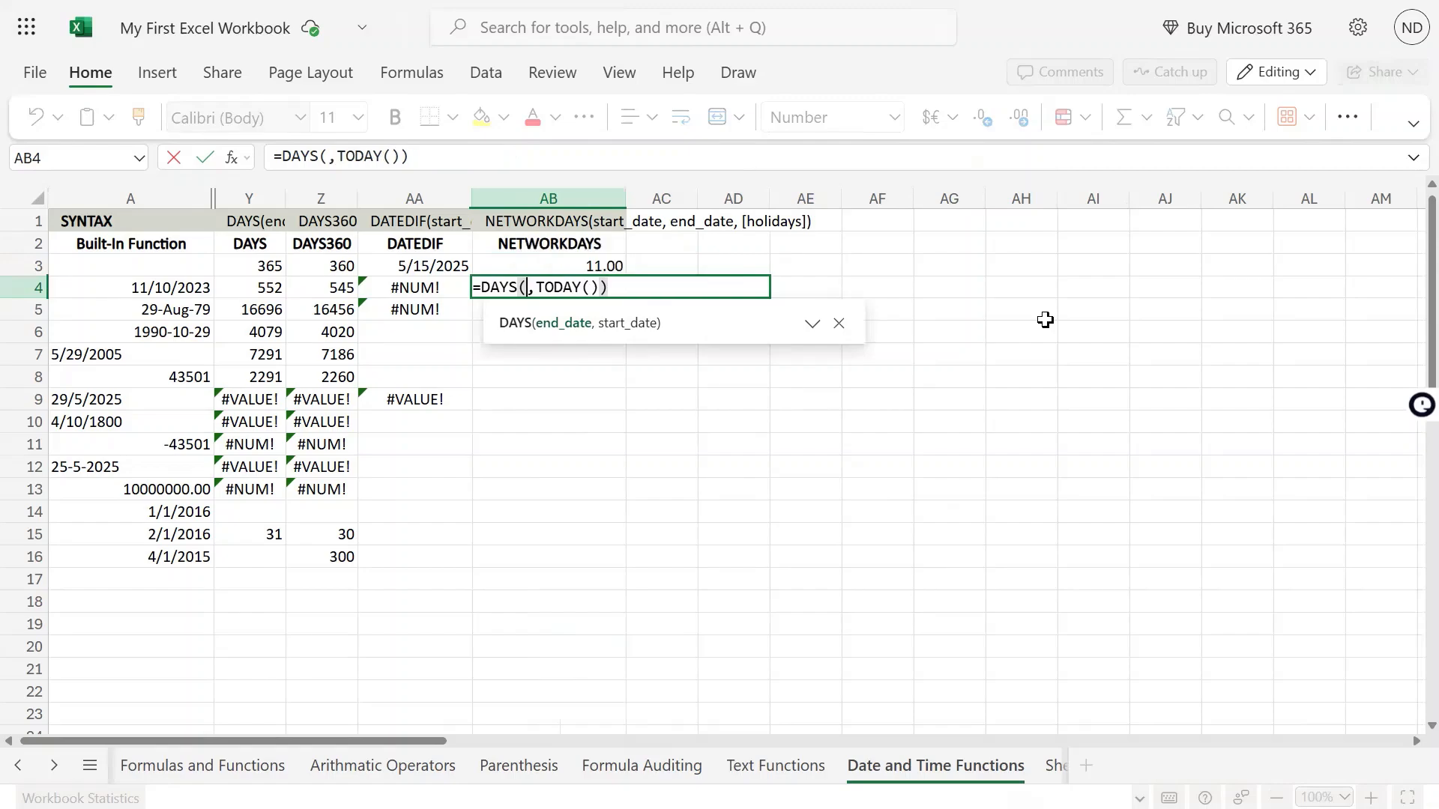
key(shift+Right)
key(Delete)
key(Right)
key(Right)
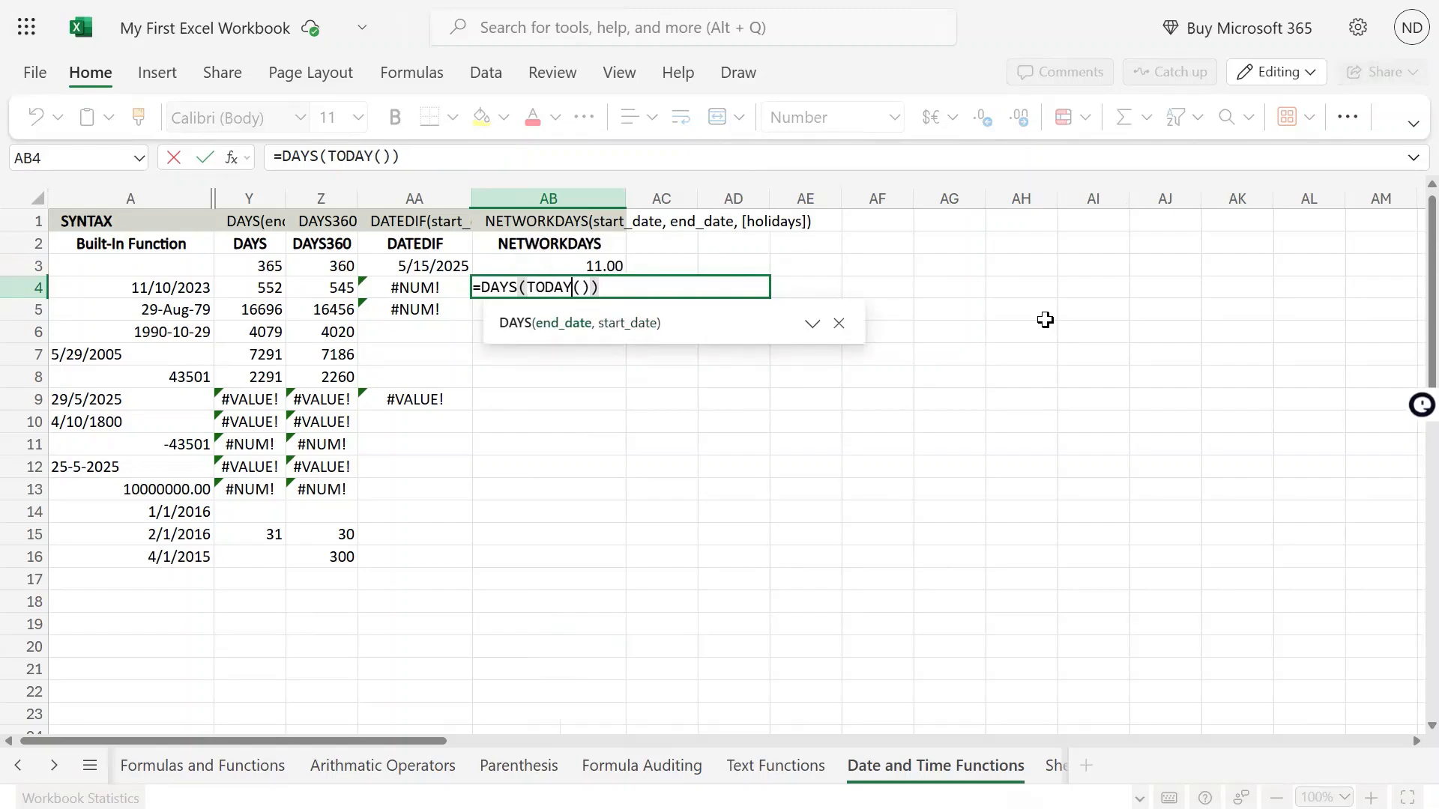
key(Right)
key(Right)
text(,"5/1/2025")
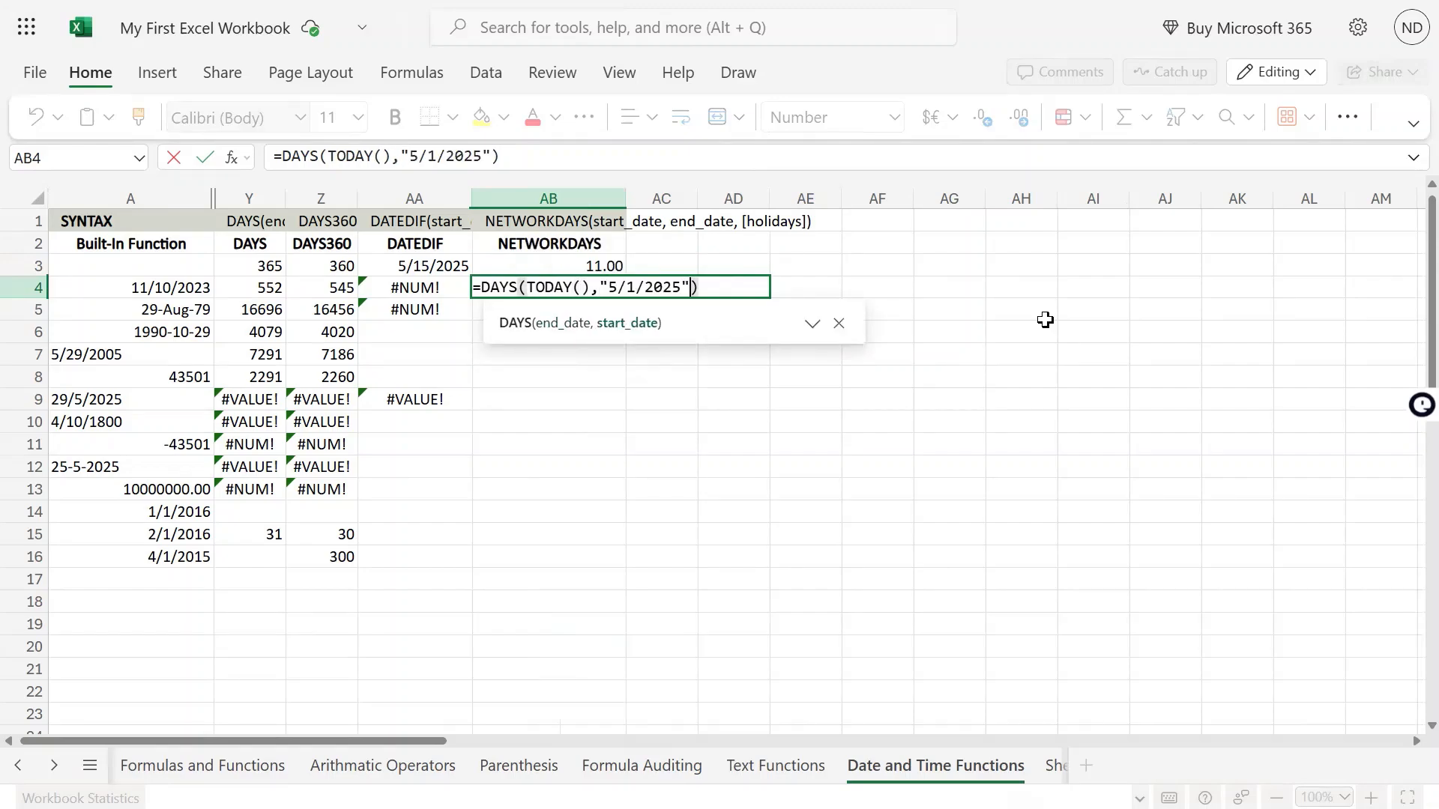
key(Return)
key(Up)
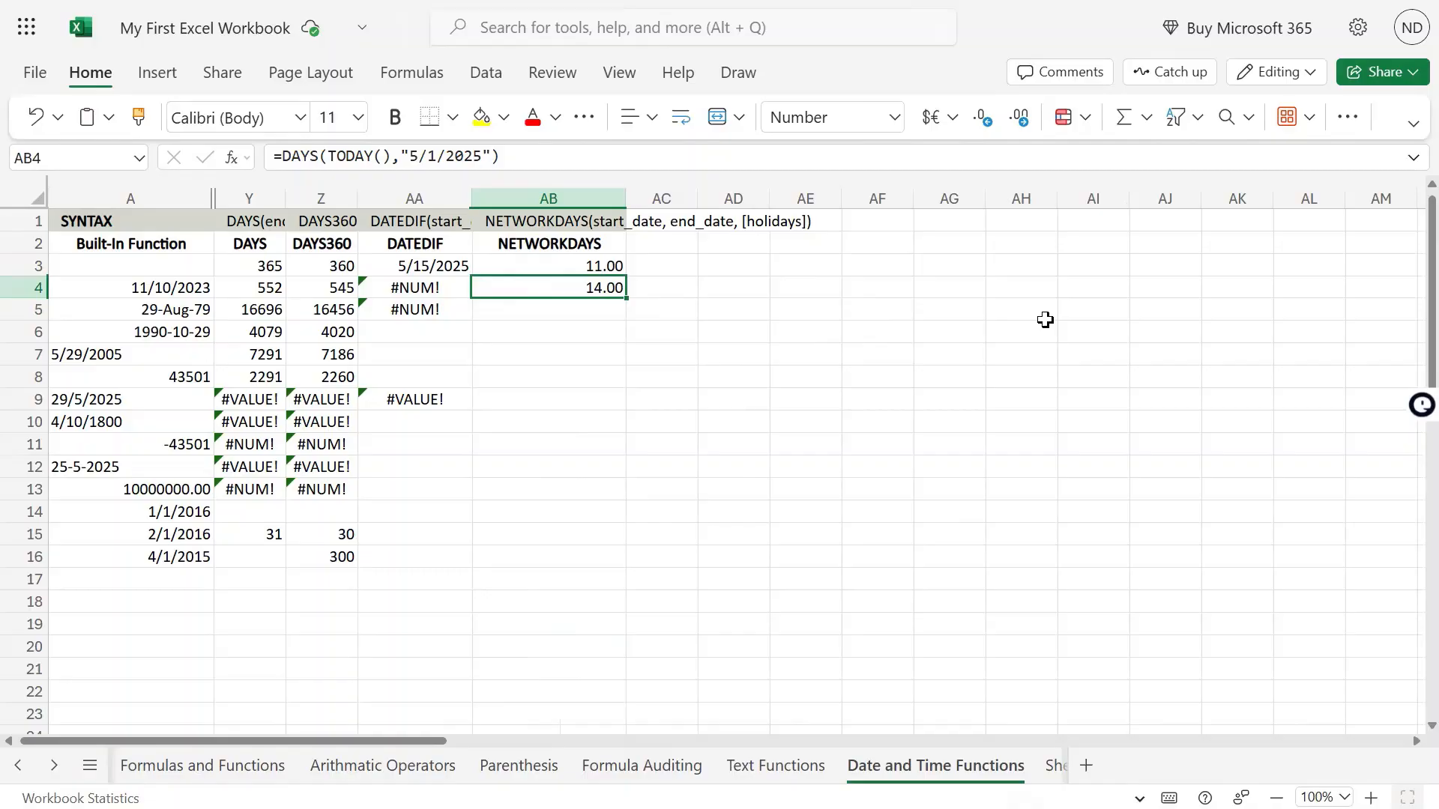
Open the Windows calendar at May 2025 to check the date range used in the NETWORKDAYS formula.
key(Up)
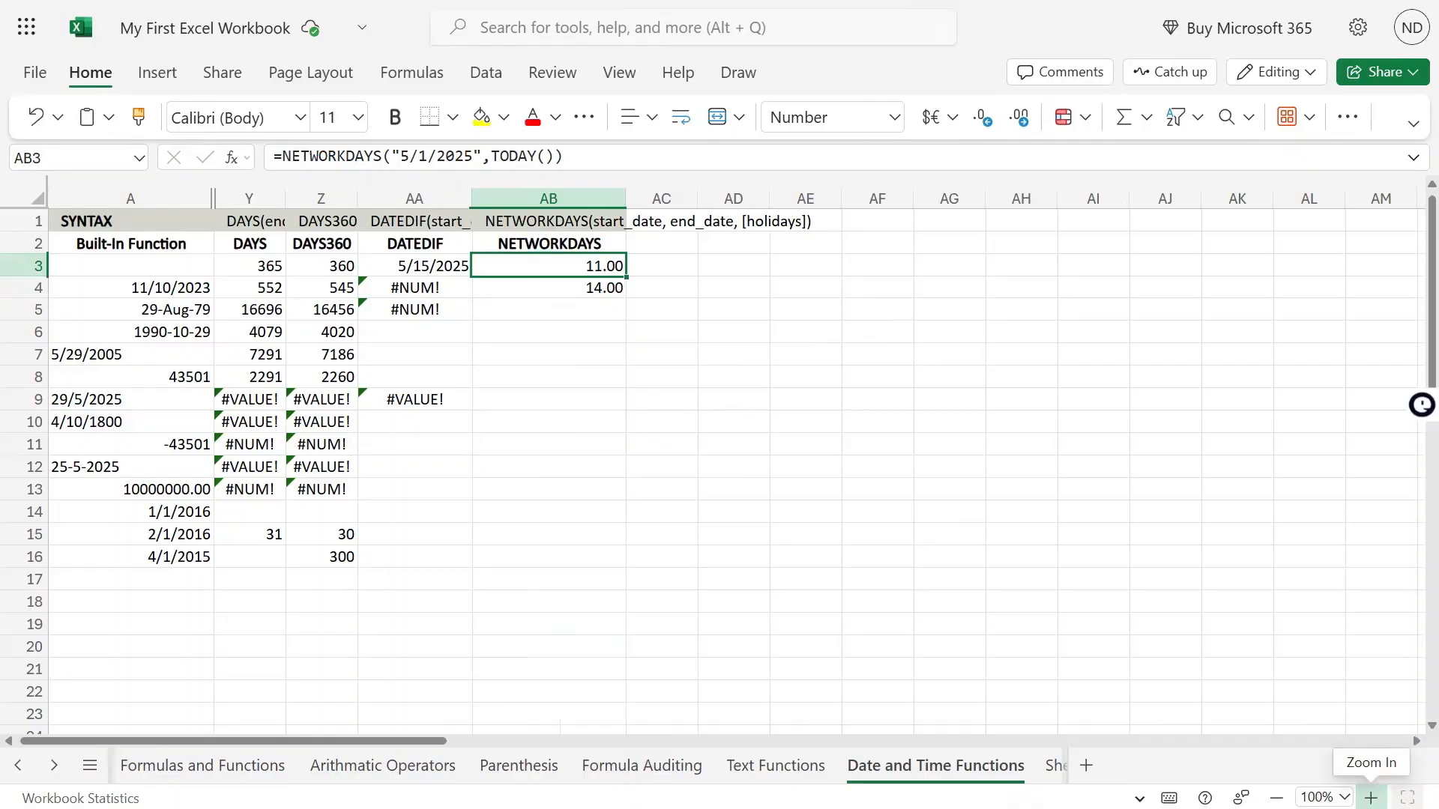
key(super)
click(1370, 795)
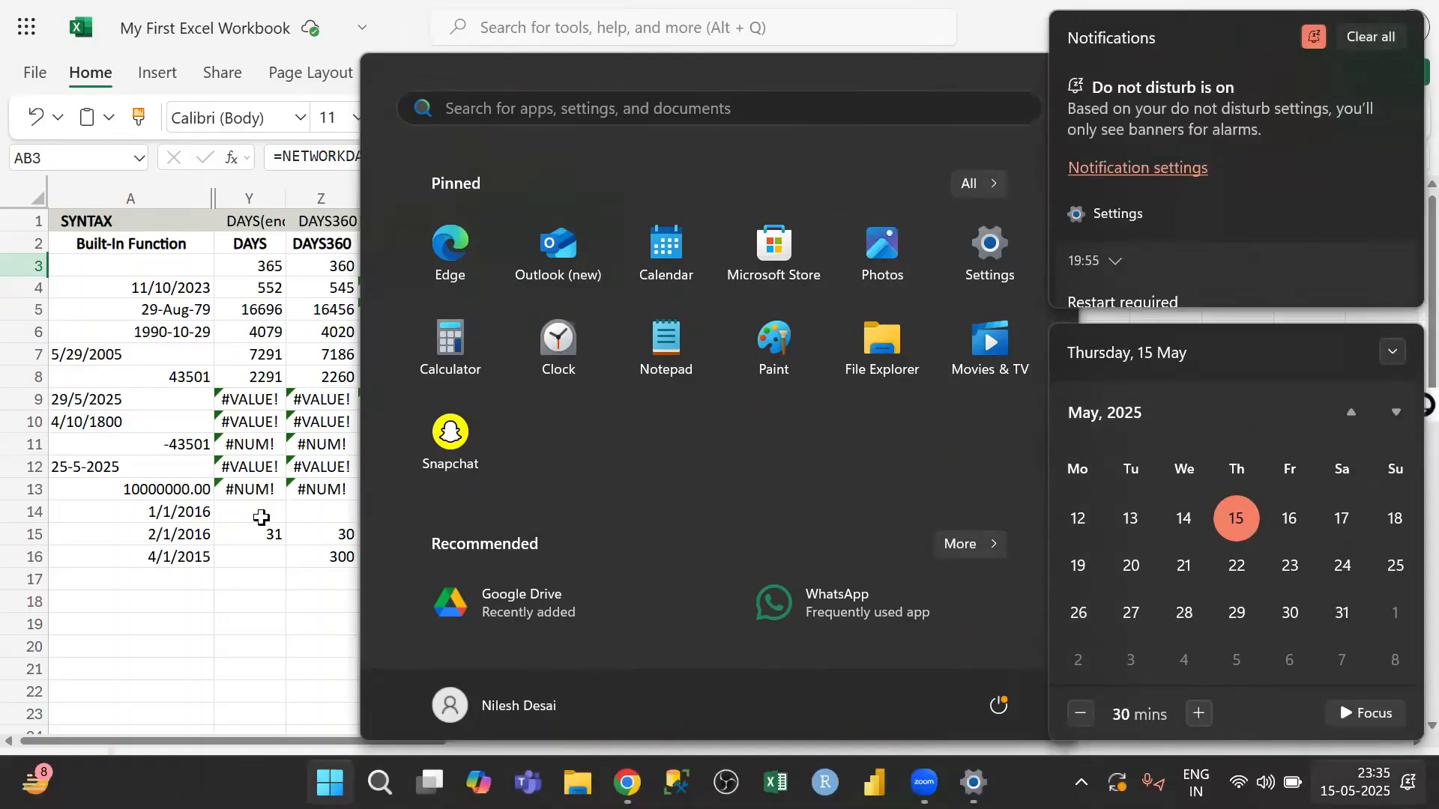
click(258, 583)
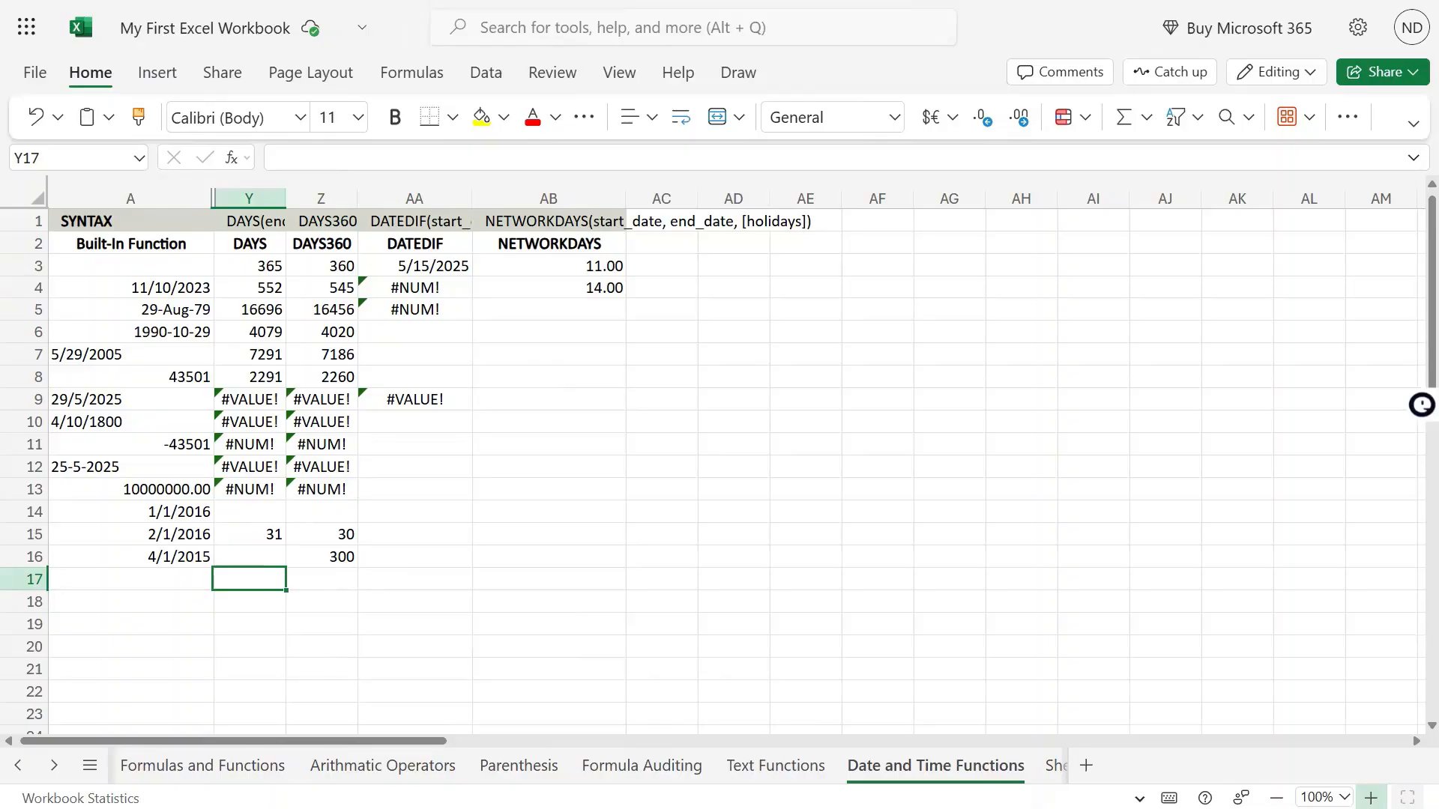
key(super)
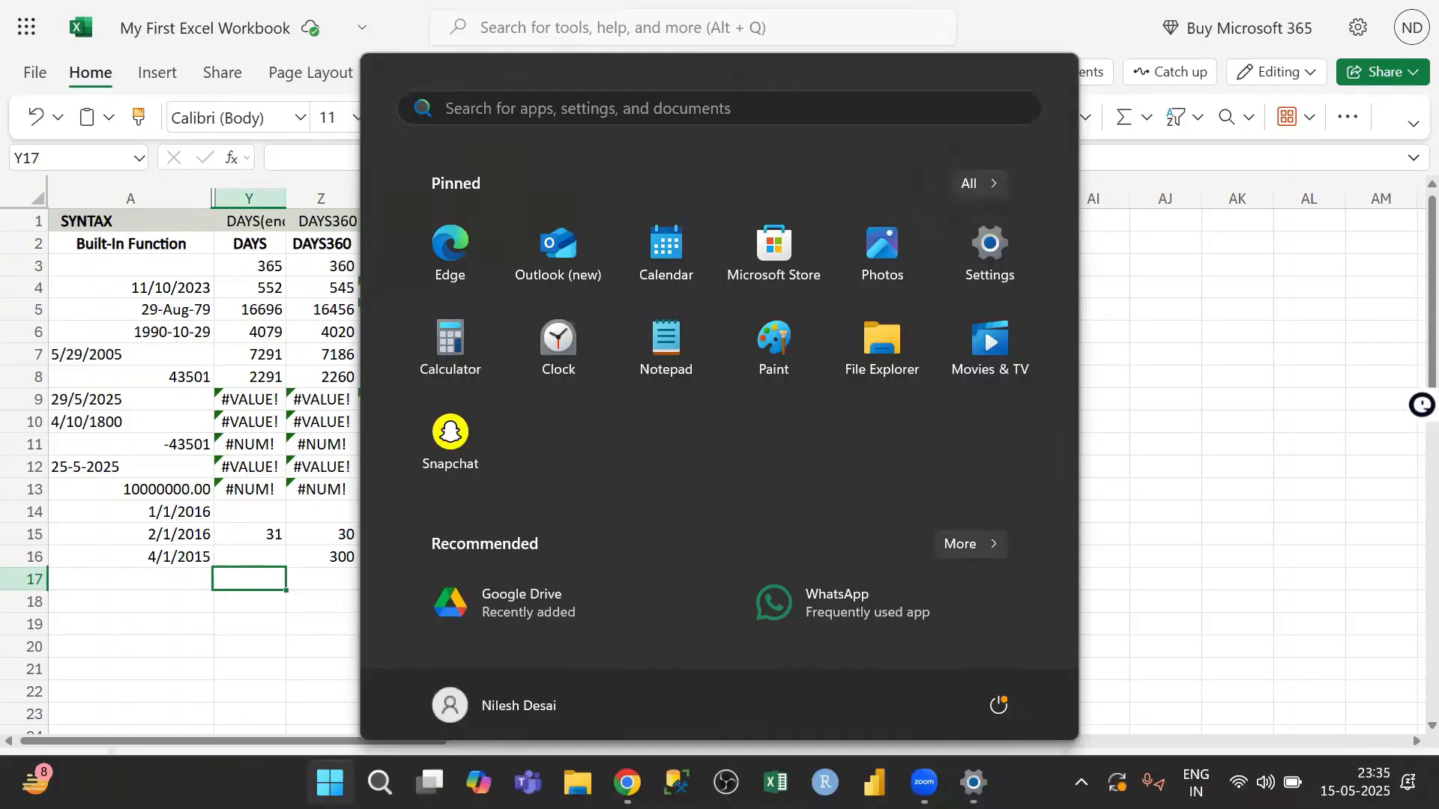
key(Escape)
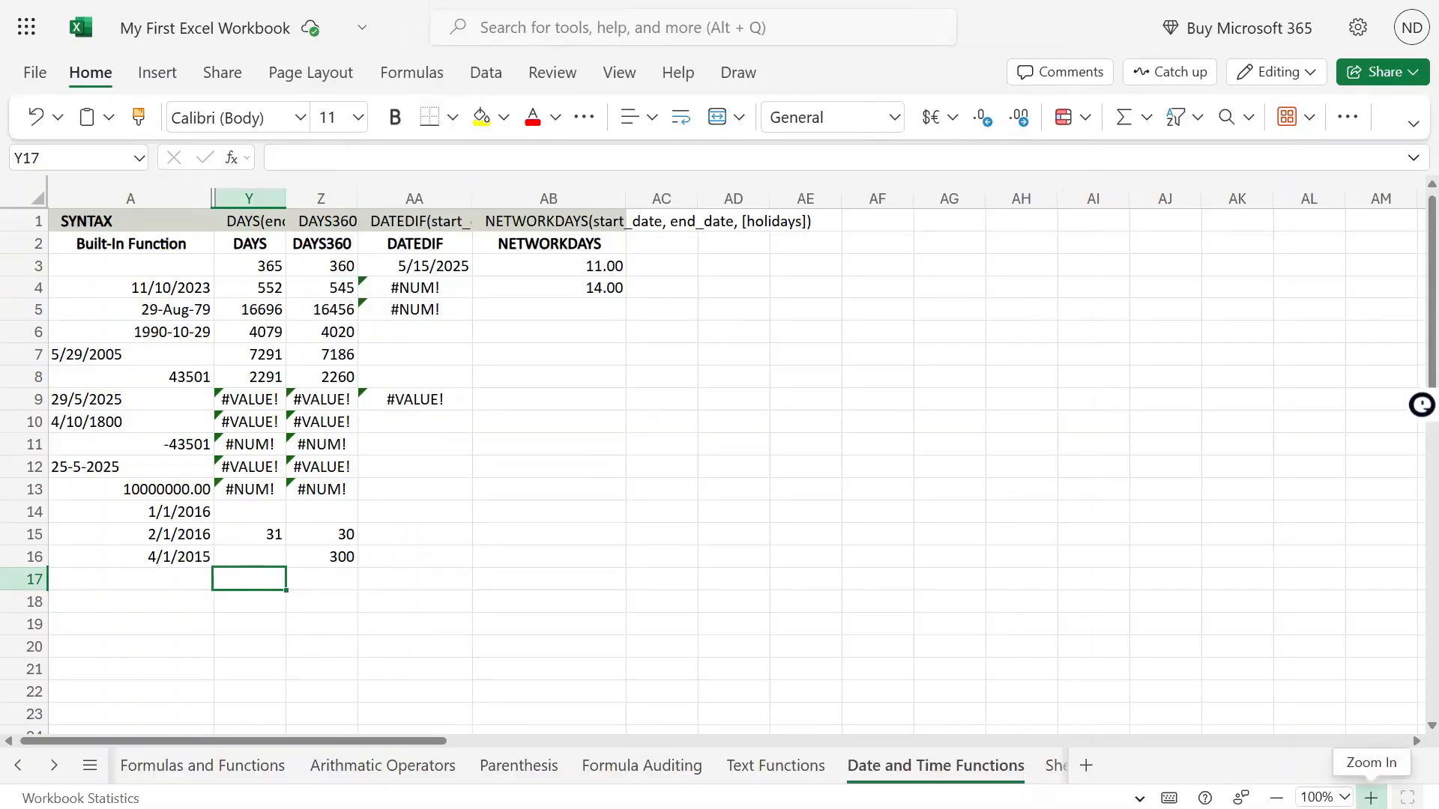
key(super)
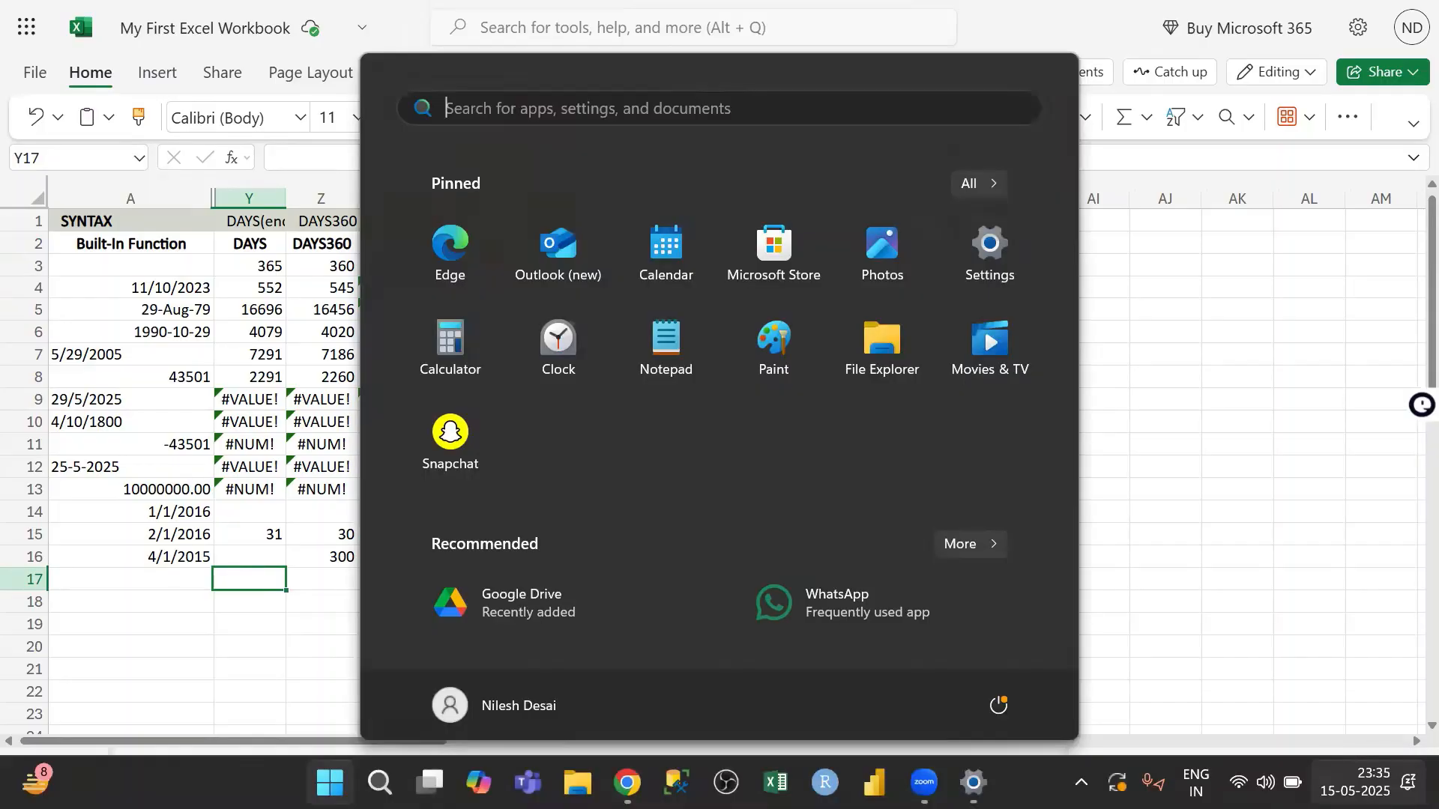
click(1354, 784)
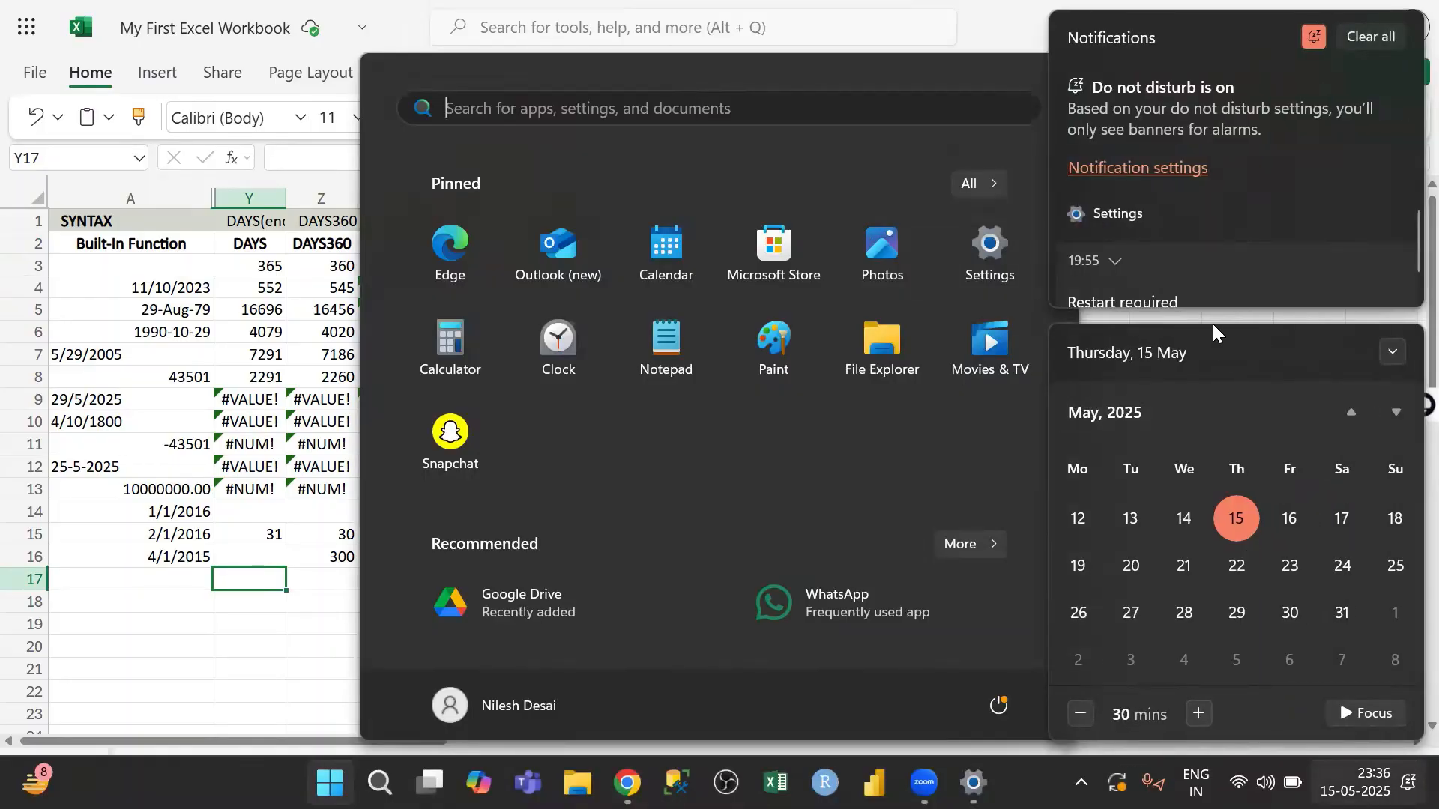
click(1001, 84)
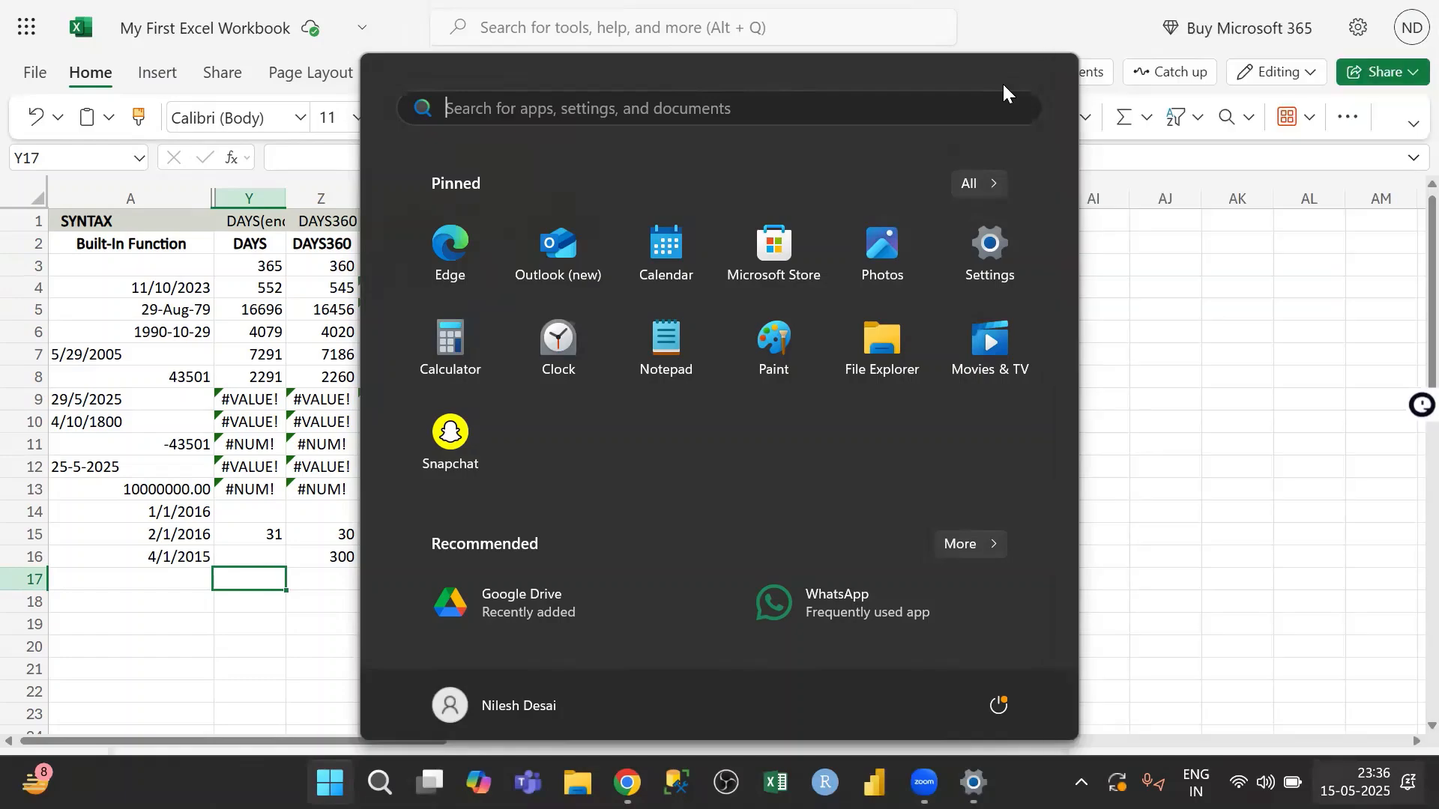
click(1219, 368)
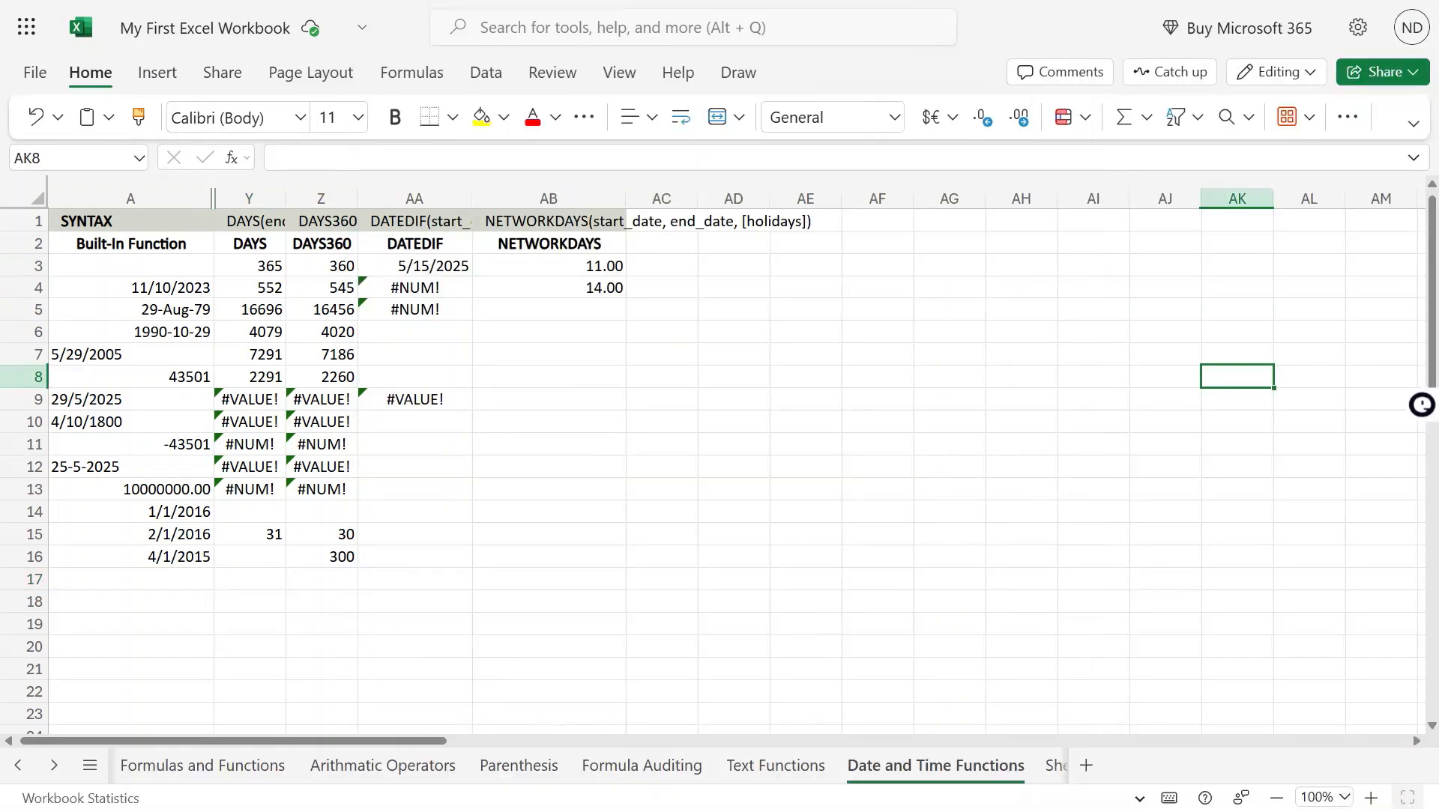
key(super)
key(super+n)
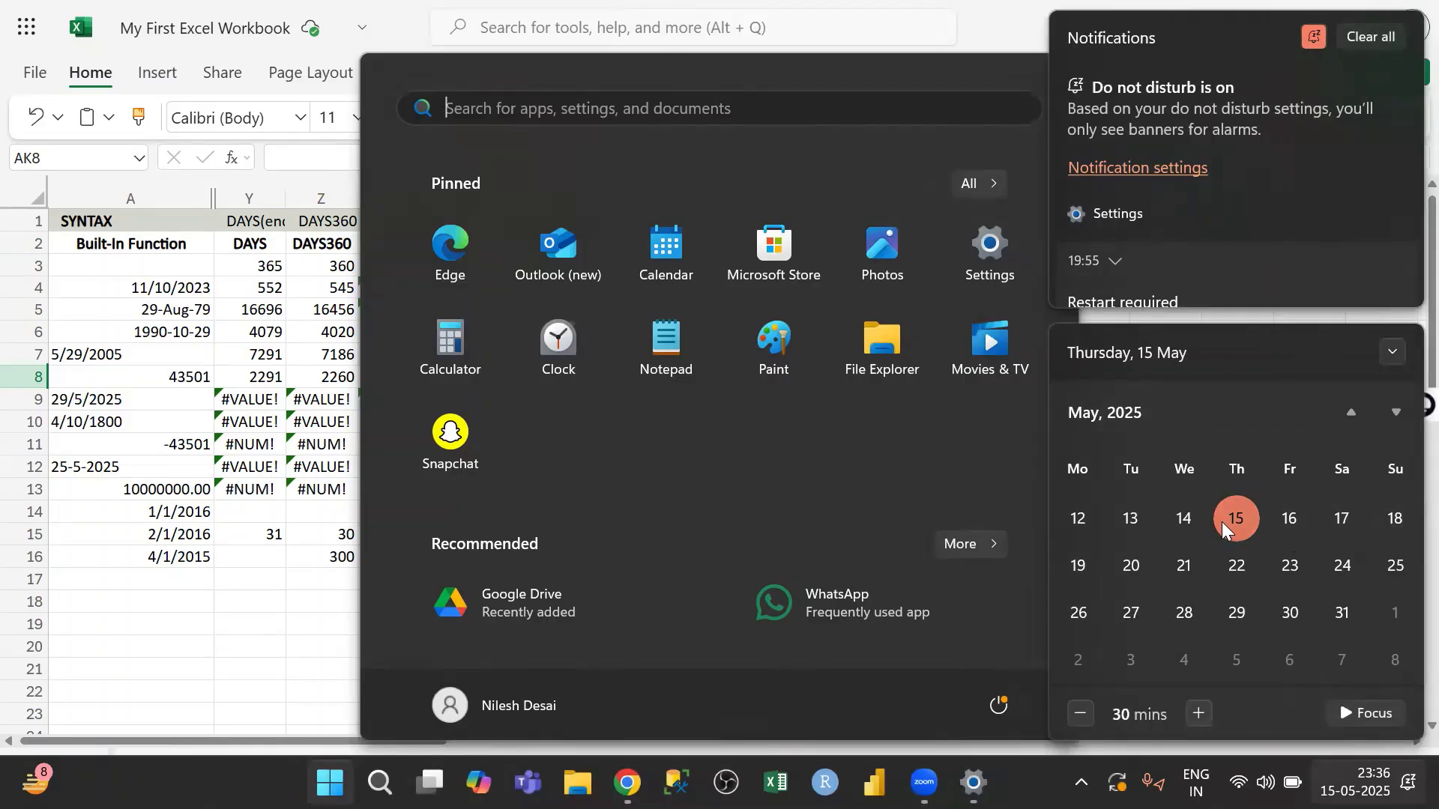
Examine the weekdays between 1 and 15 May 2025 in the calendar and compare them with the results in AB3 and AB4.
click(1352, 413)
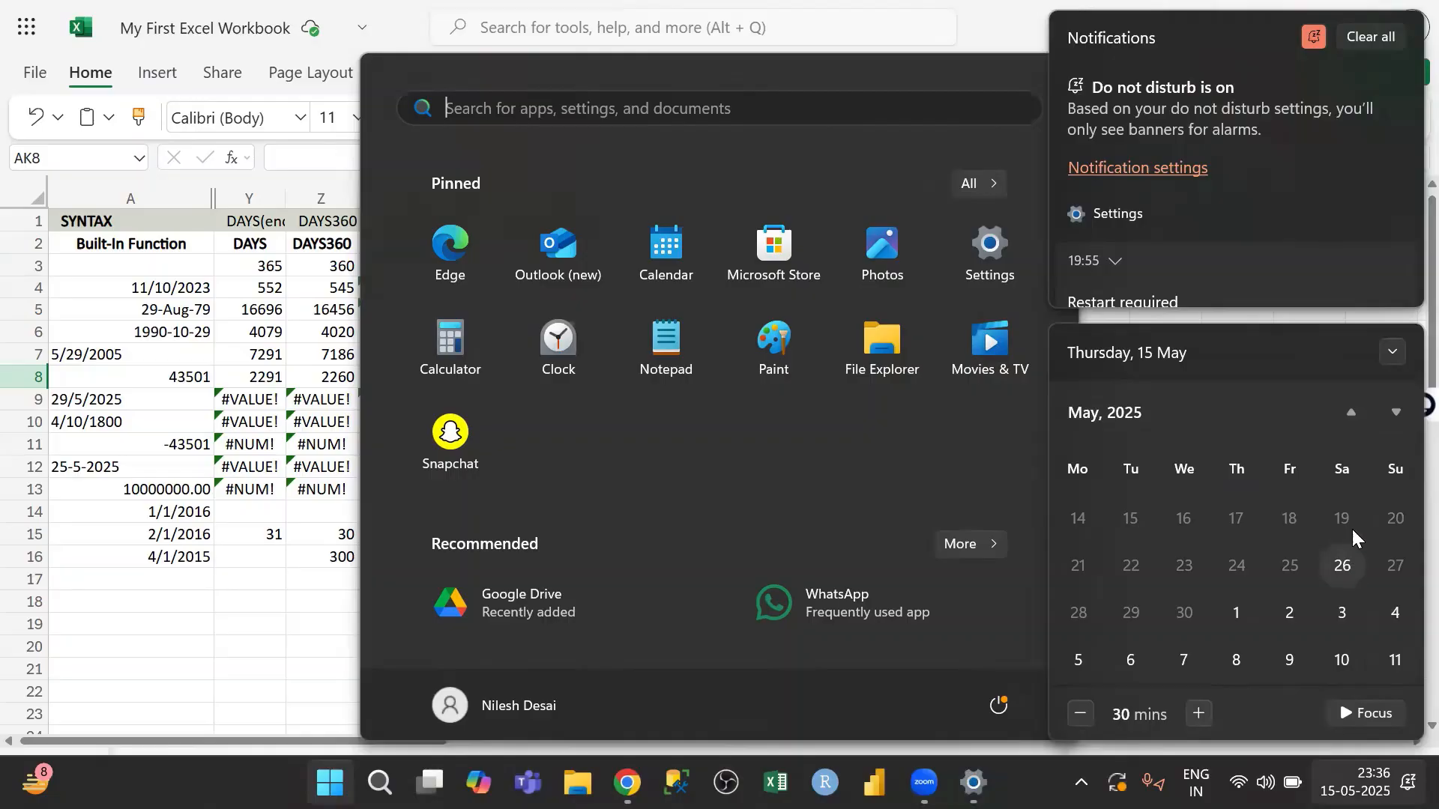
click(1395, 413)
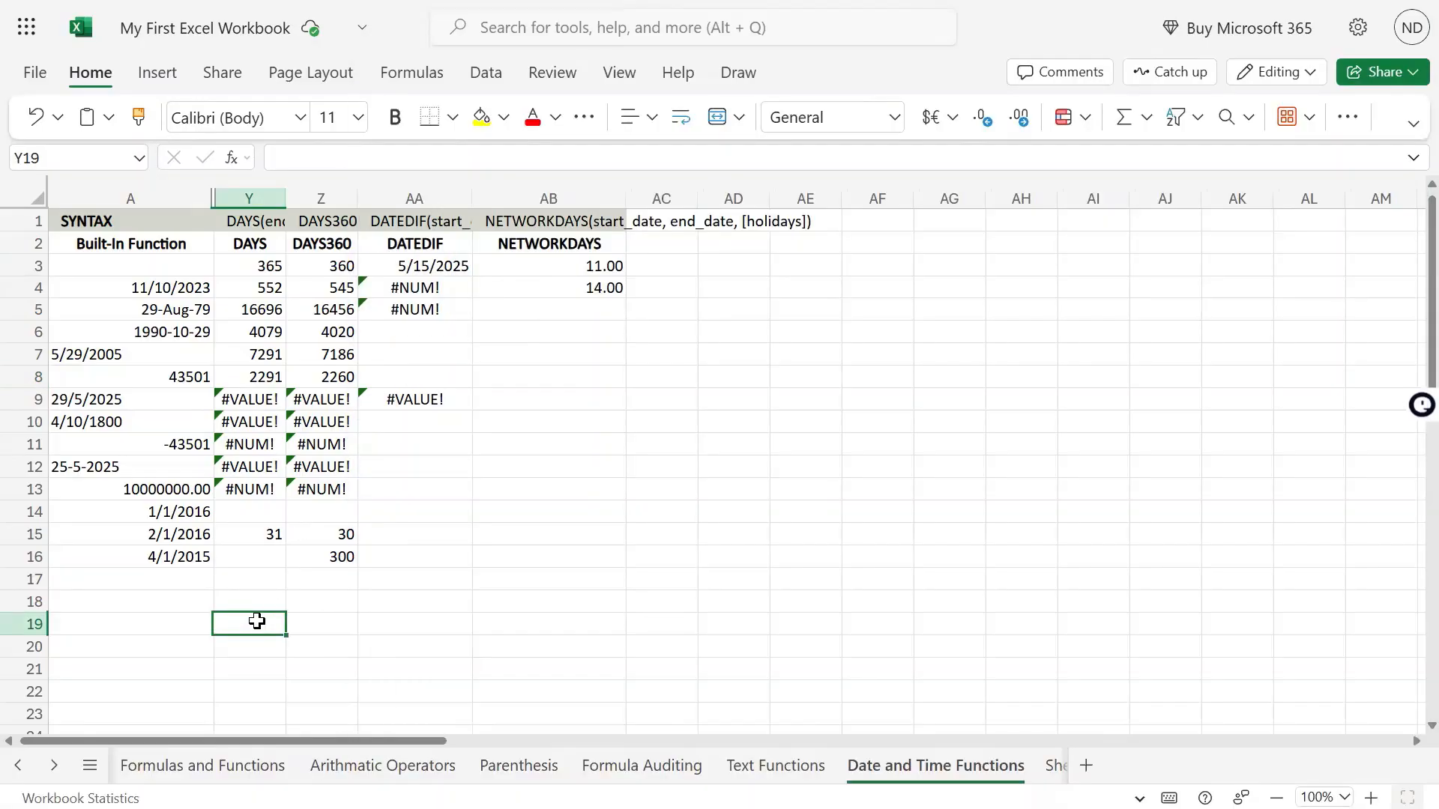
click(253, 623)
click(590, 282)
click(592, 270)
click(591, 283)
click(591, 268)
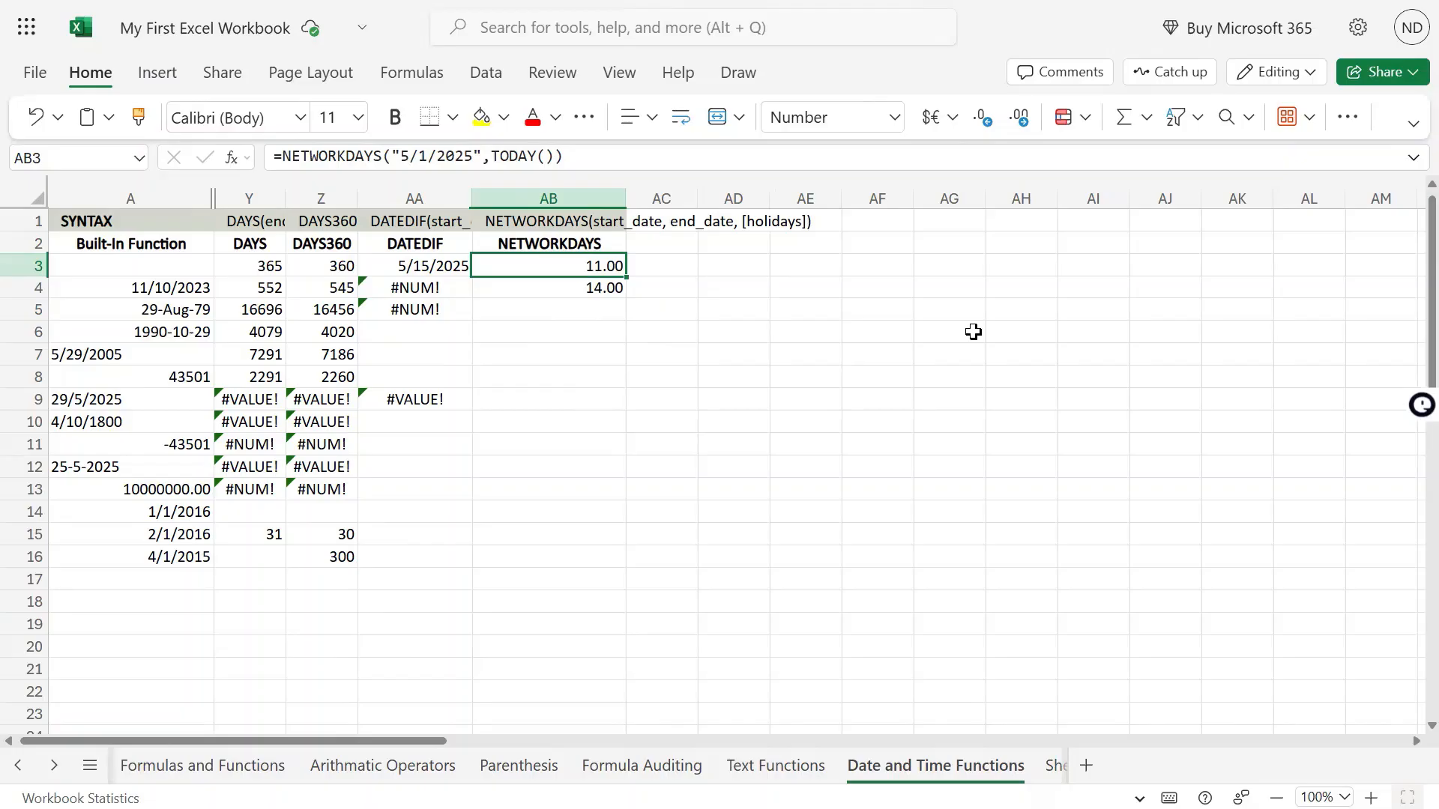
Copy the text of the NETWORKDAYS formula in AB3 and paste it into cell AB5.
key(F2)
key(Return)
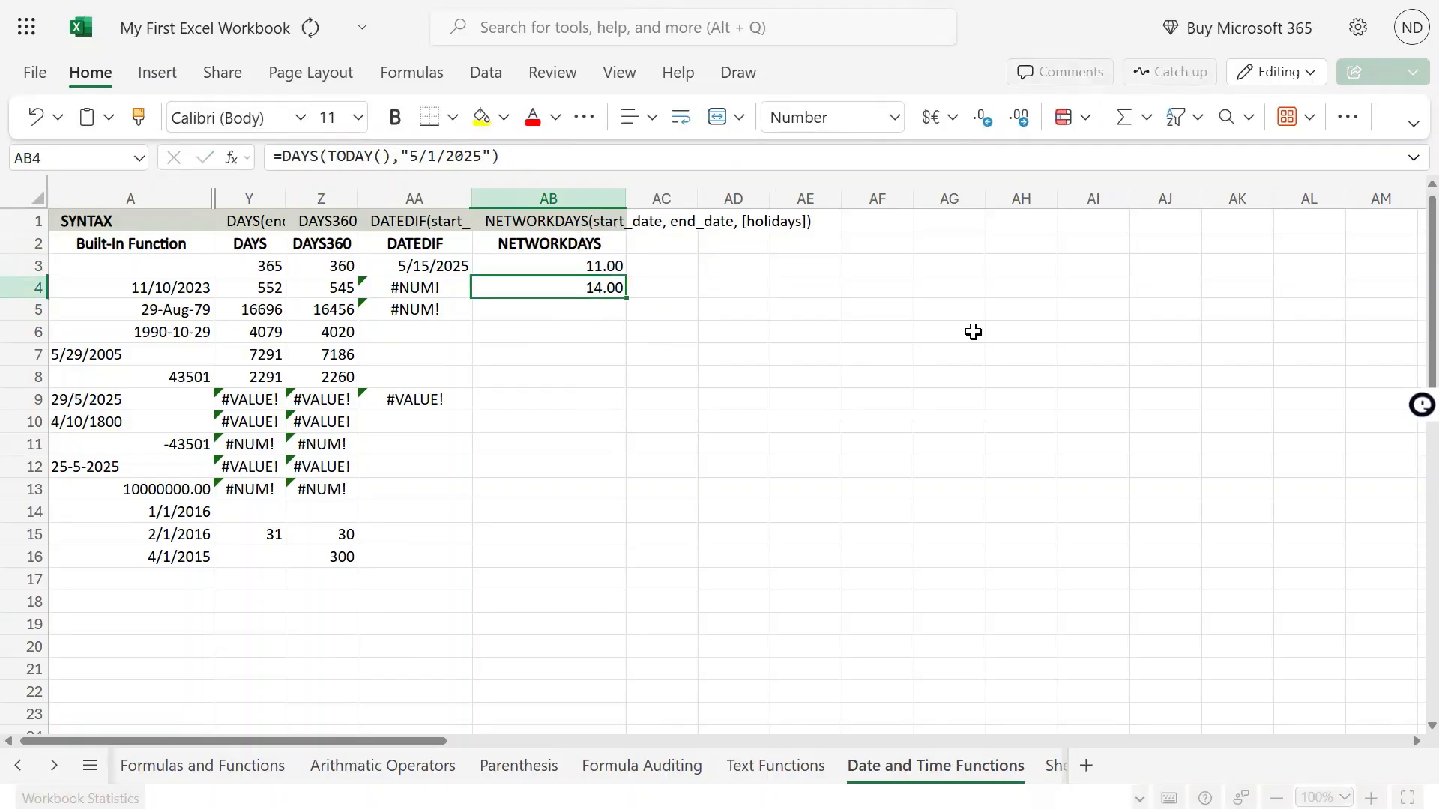
key(Down)
text(=NETWORKDAYS("5/1/2025",TODAY()))
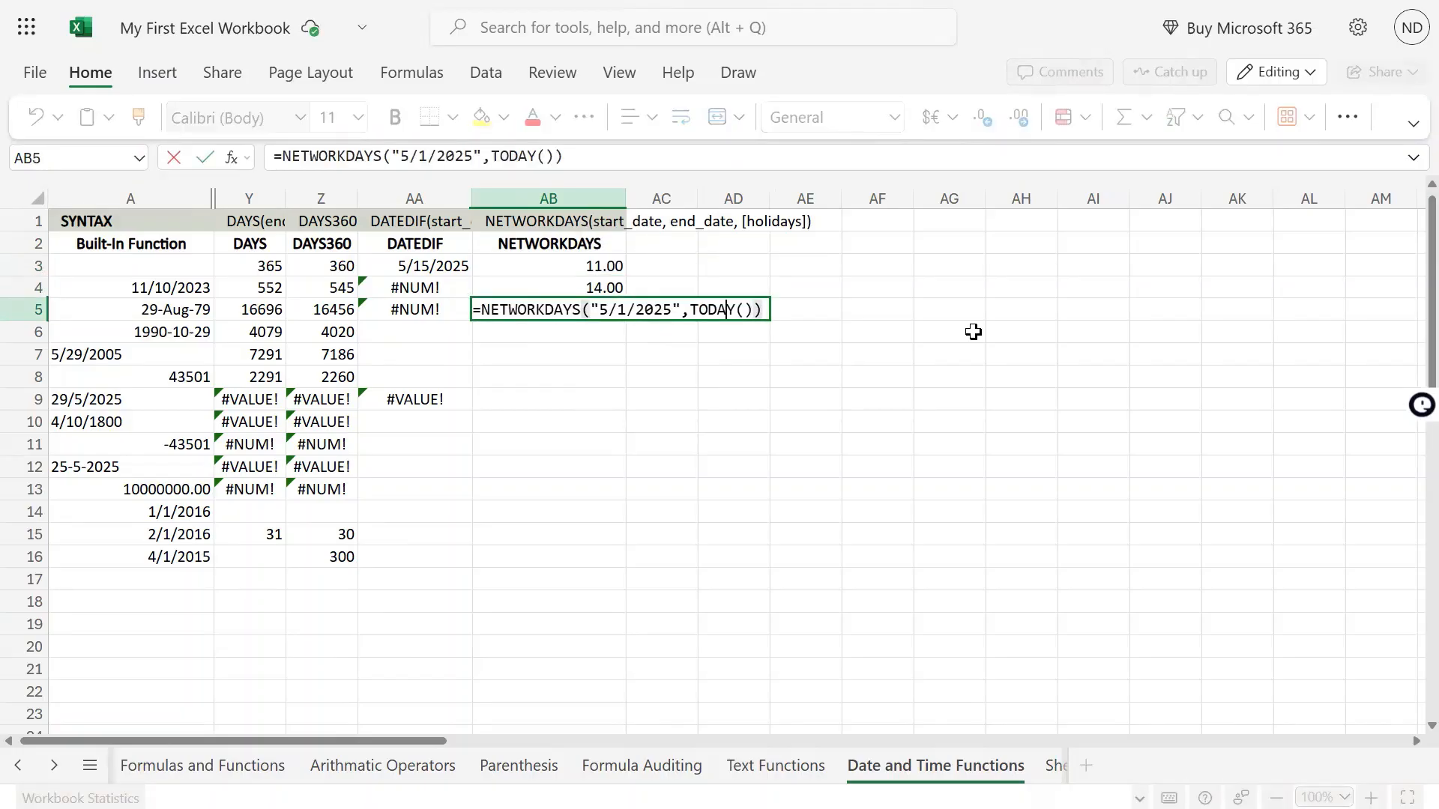
Replace the function in cell AB5 with DAYS360, so that the formula reads =DAYS360("5/1/2025",TODAY()).
key(Left)
key(Left)
key(Left)
key(Left)
key(Left)
key(Left)
key(Left)
key(Left)
key(Left)
key(Left)
key(Left)
key(Left)
key(Left)
key(Left)
key(Left)
key(Left)
key(Left)
key(Left)
key(Left)
key(Left)
key(BackSpace)
key(BackSpace)
key(BackSpace)
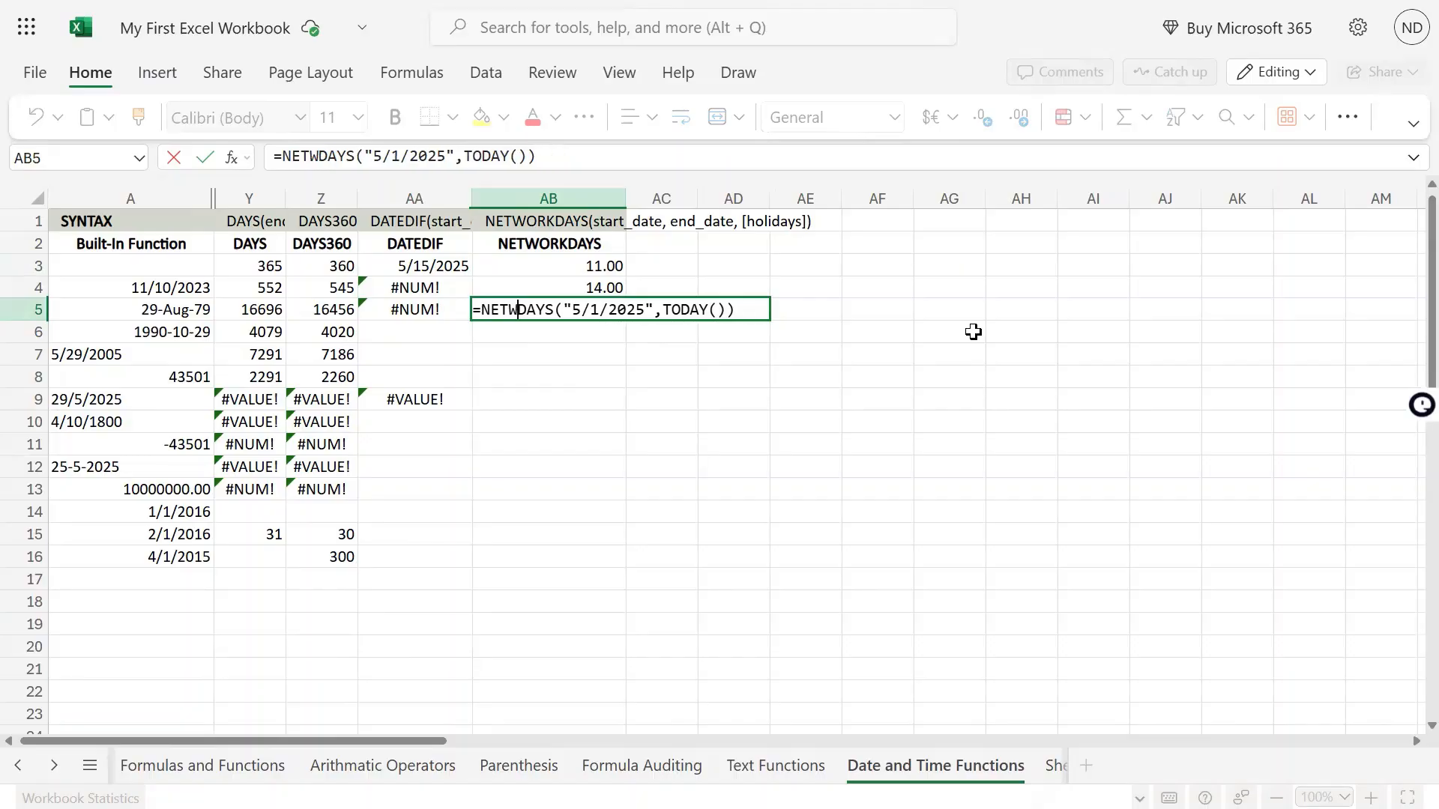
key(BackSpace)
key(BackSpace)
key(BackSpace)
key(BackSpace)
key(Right)
key(Right)
key(Right)
key(Right)
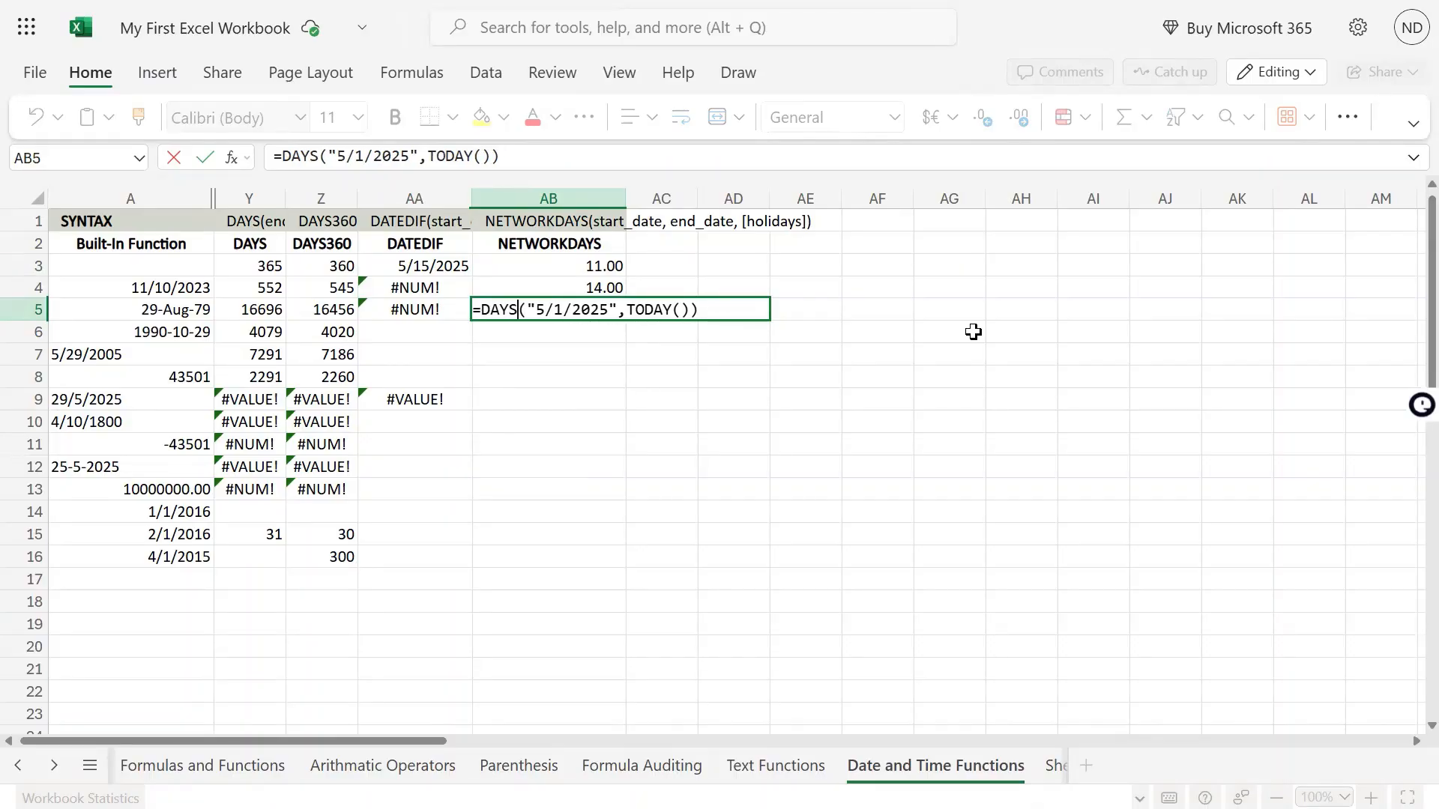
text(360)
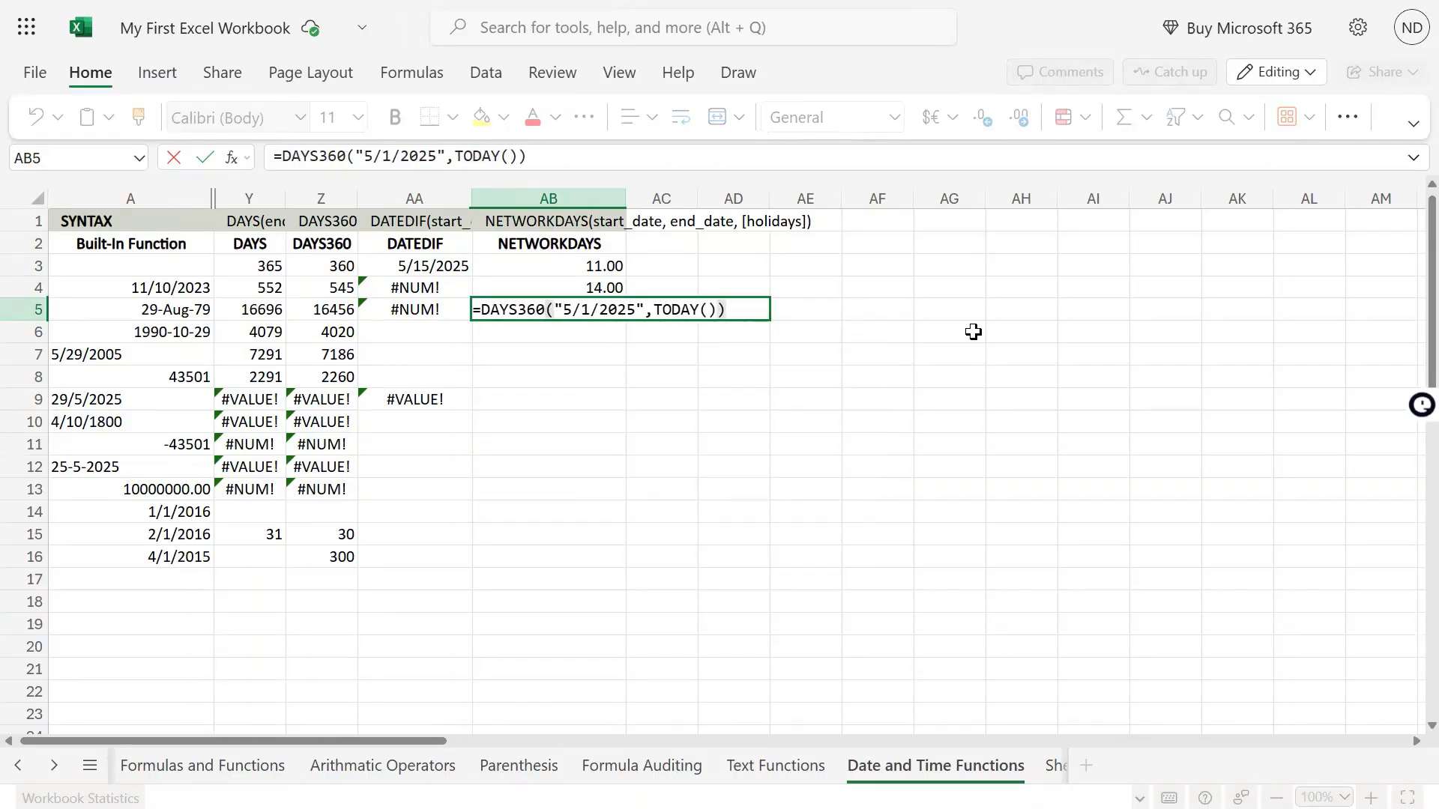
key(Return)
key(Up)
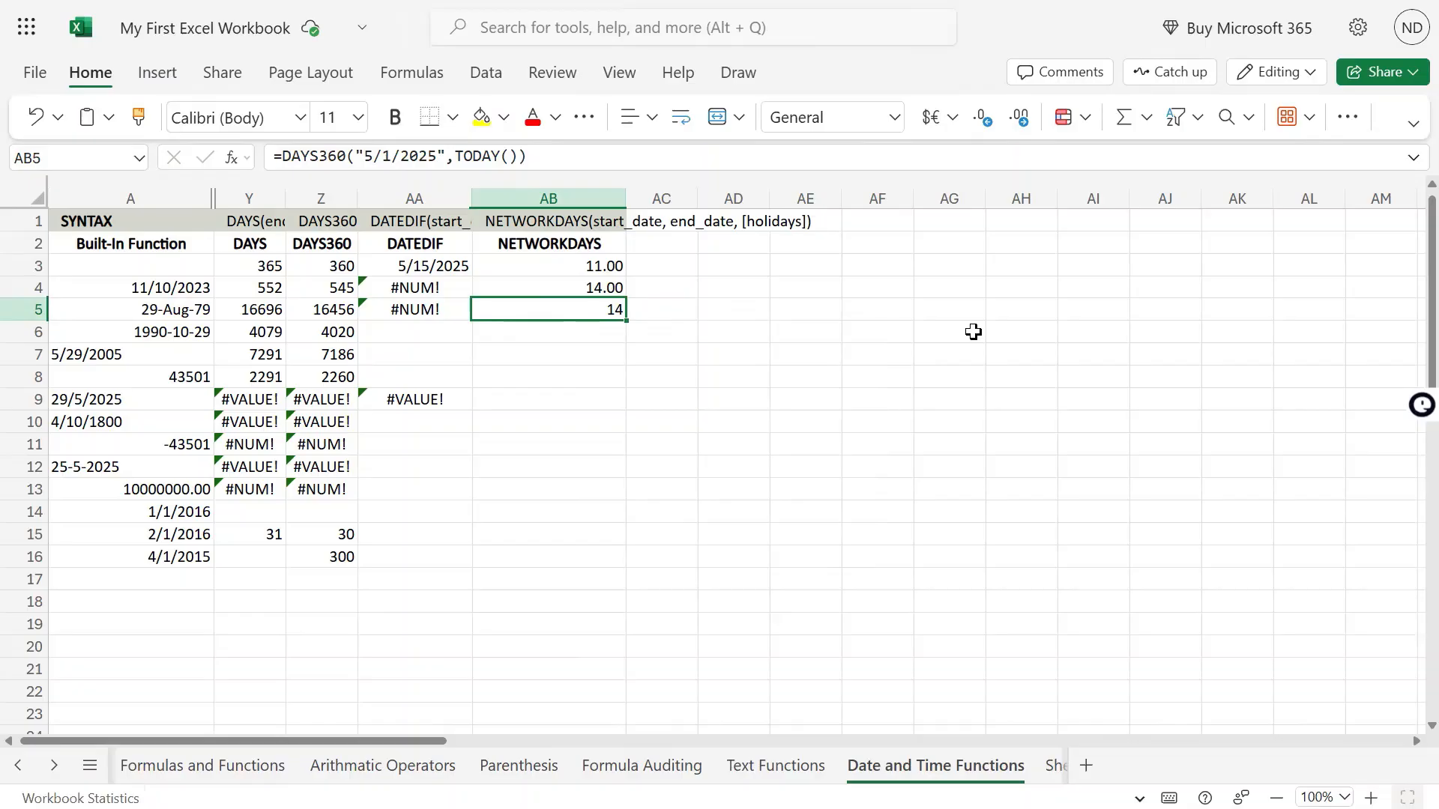
Clear the DAYS and DAYS360 comparison formulas from cells AB4:AB5.
key(Up)
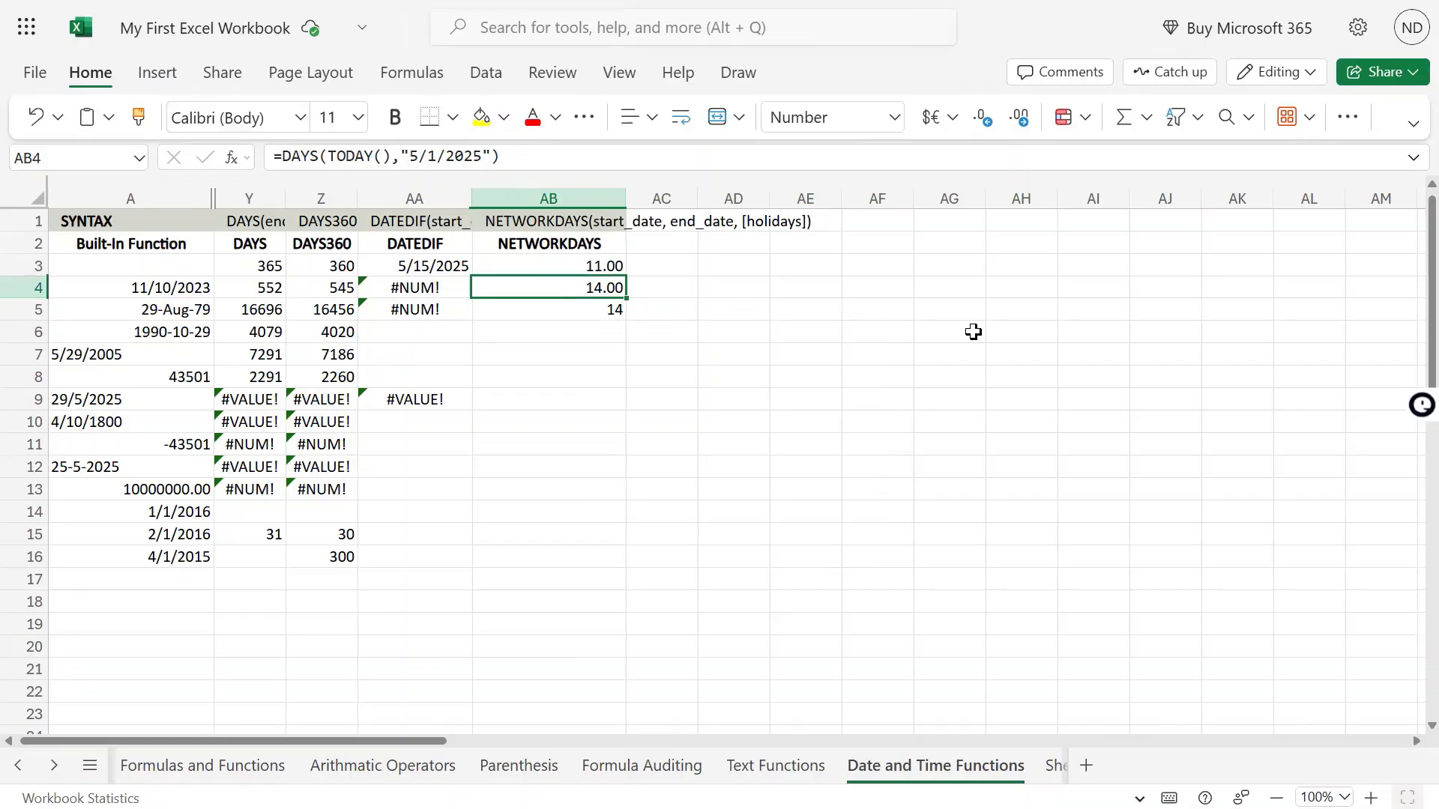
key(shift+Down)
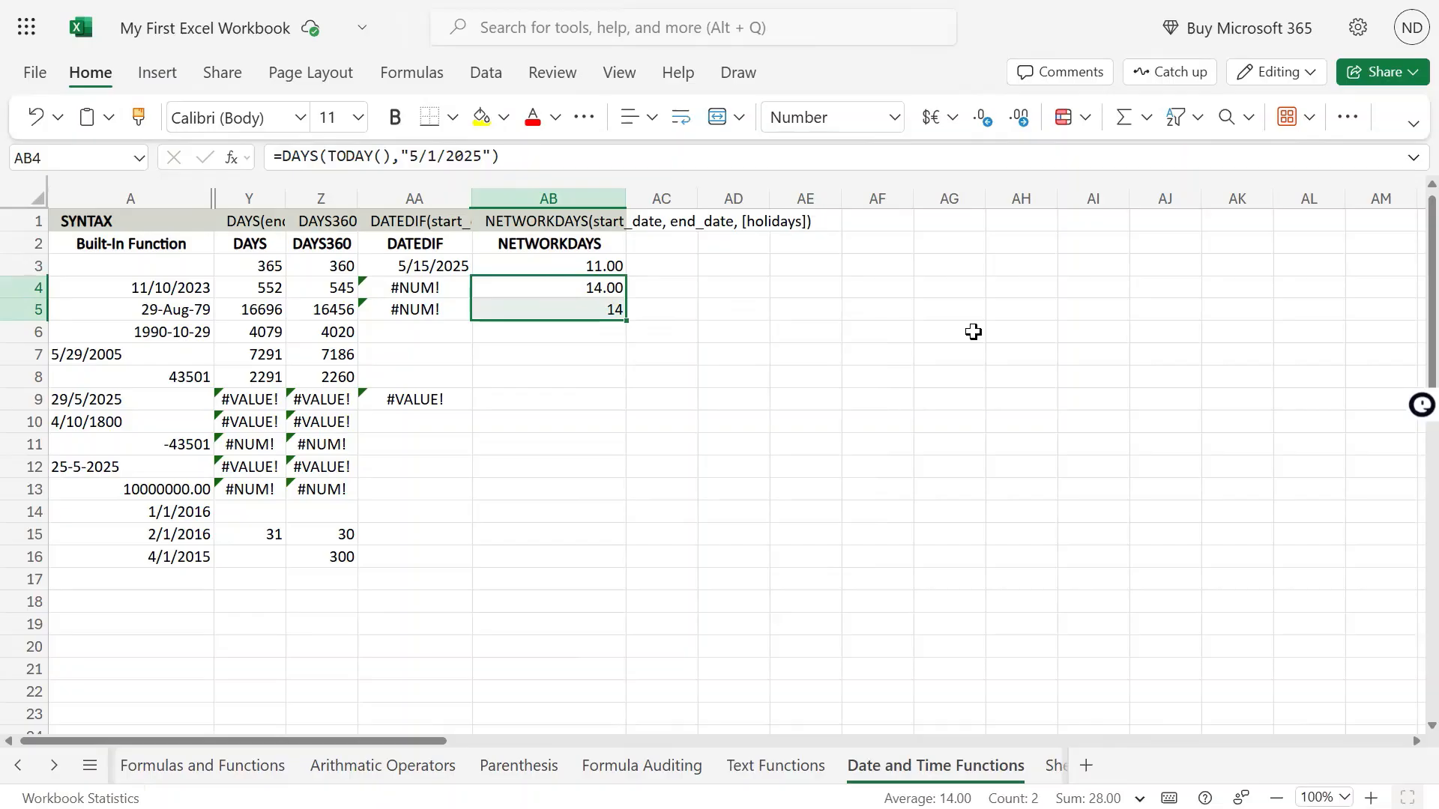
key(Delete)
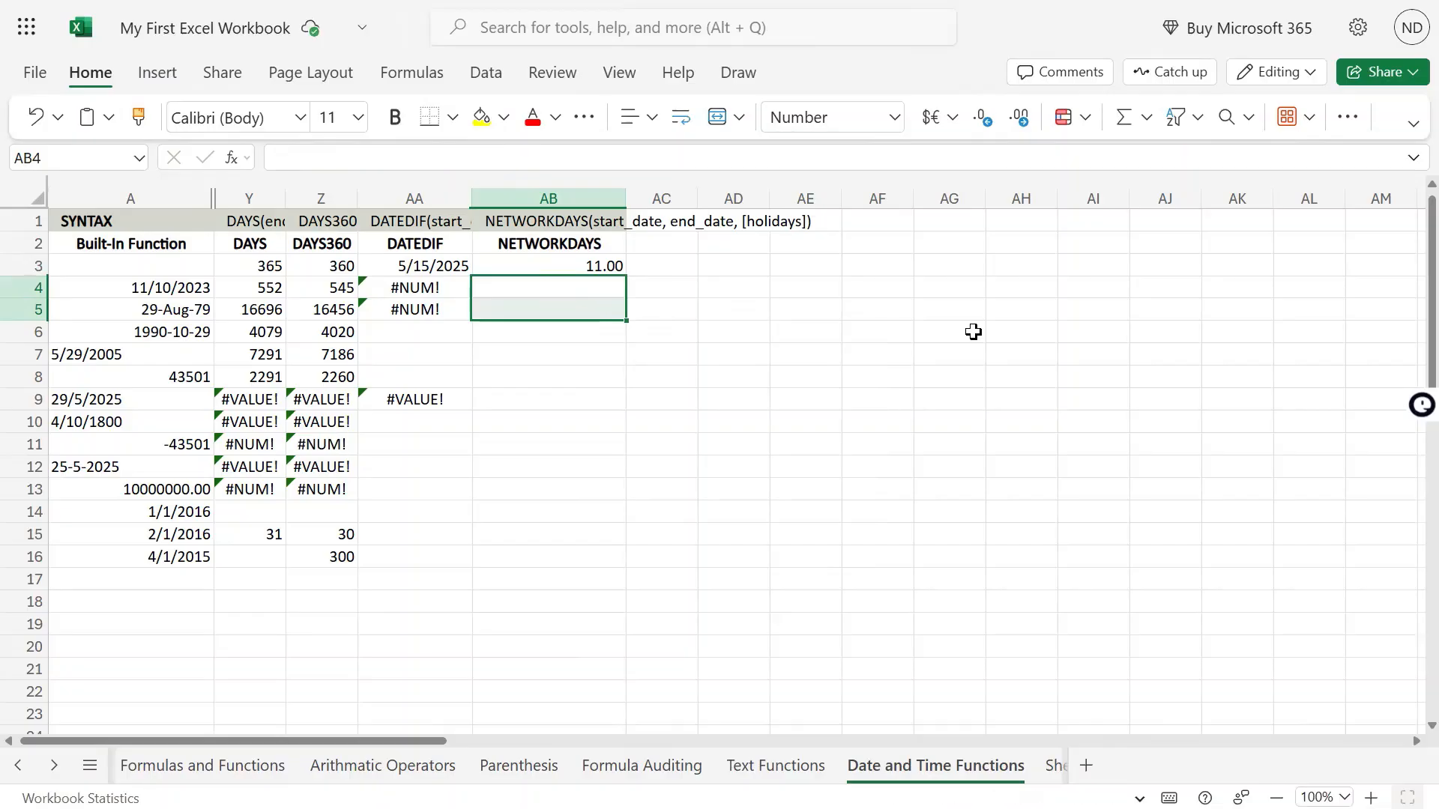
key(Up)
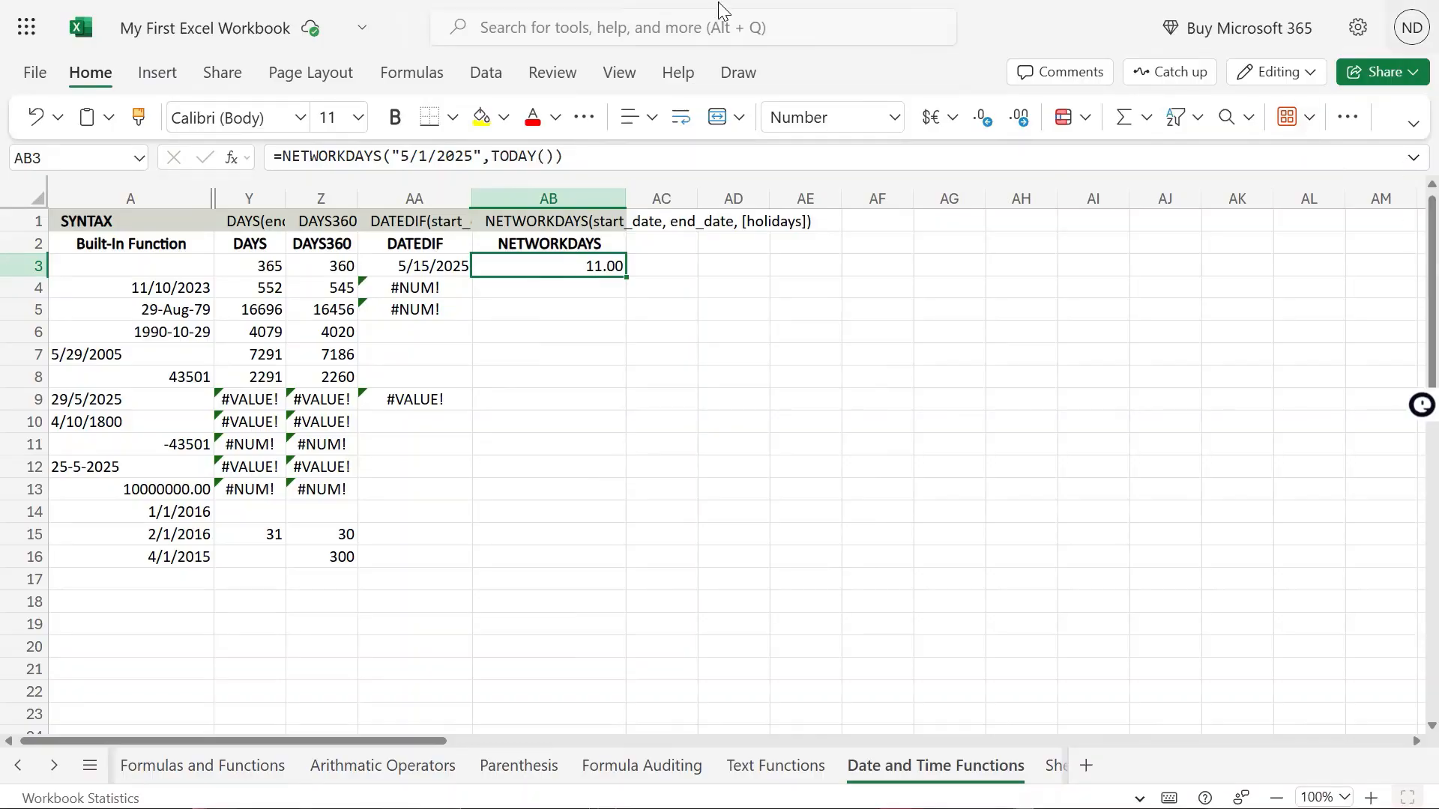
Check the May 2025 dates in the Windows calendar and enter 5/12/2025 as a holiday date in cell AD3.
mouse_move(718, 1)
click(684, 267)
click(751, 265)
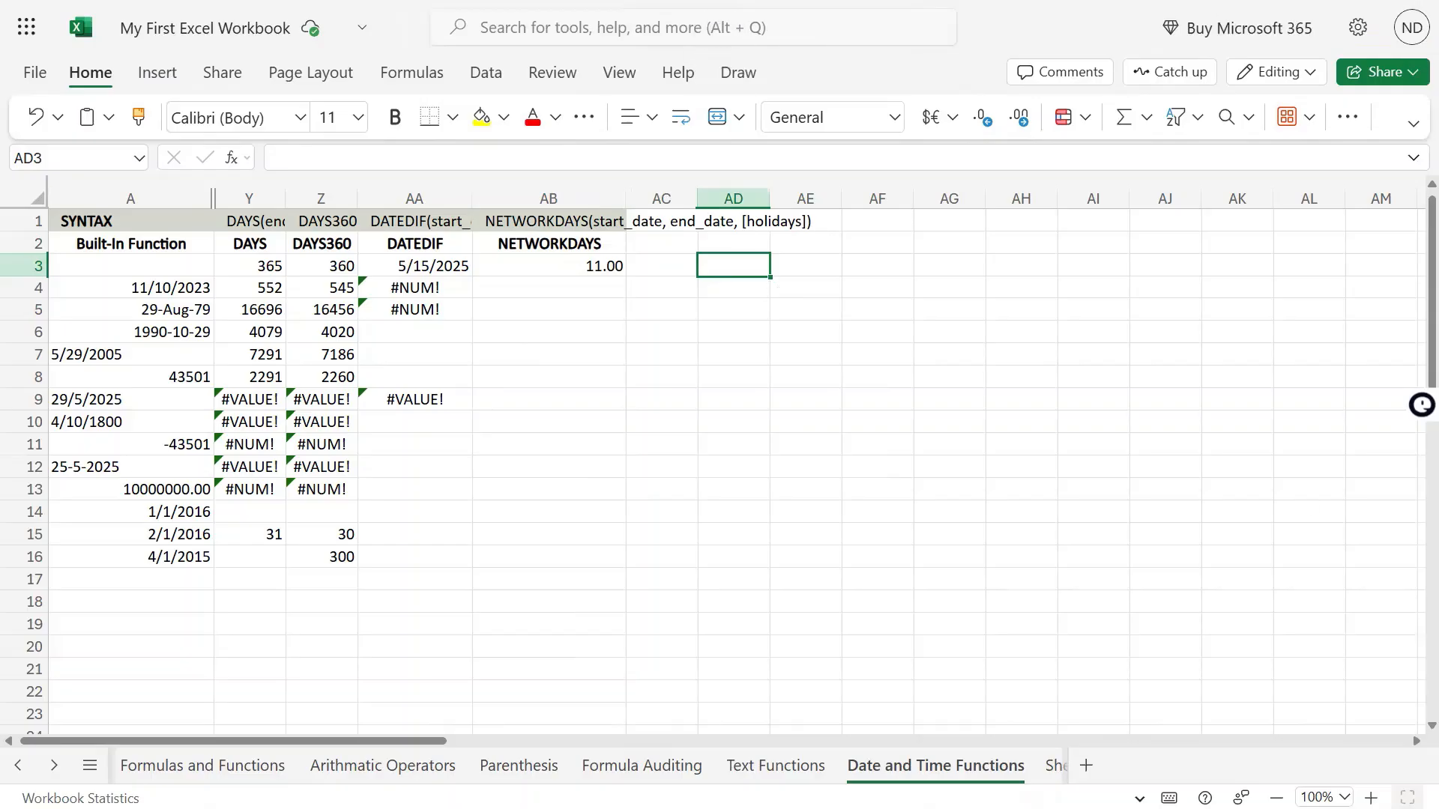
key(super)
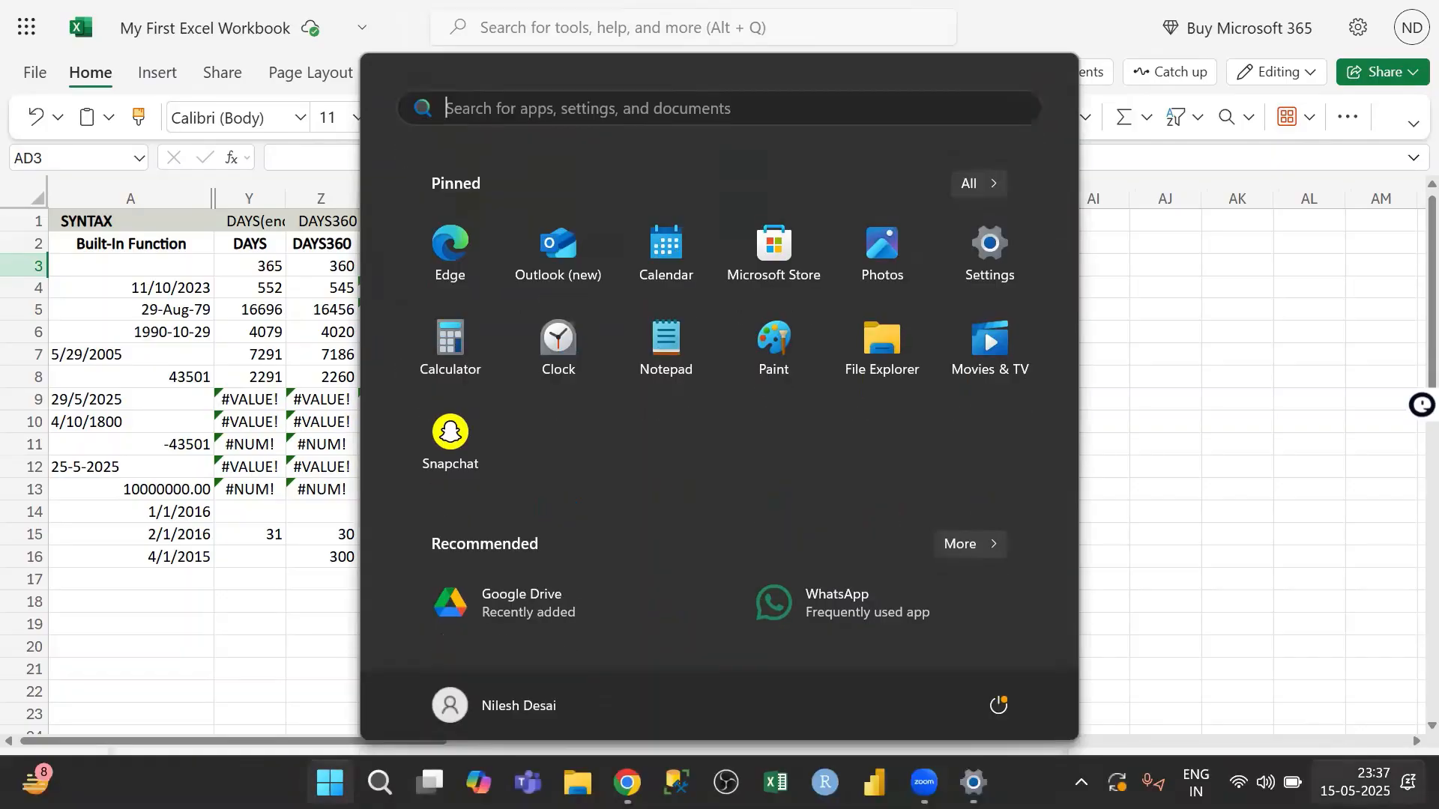
click(1369, 783)
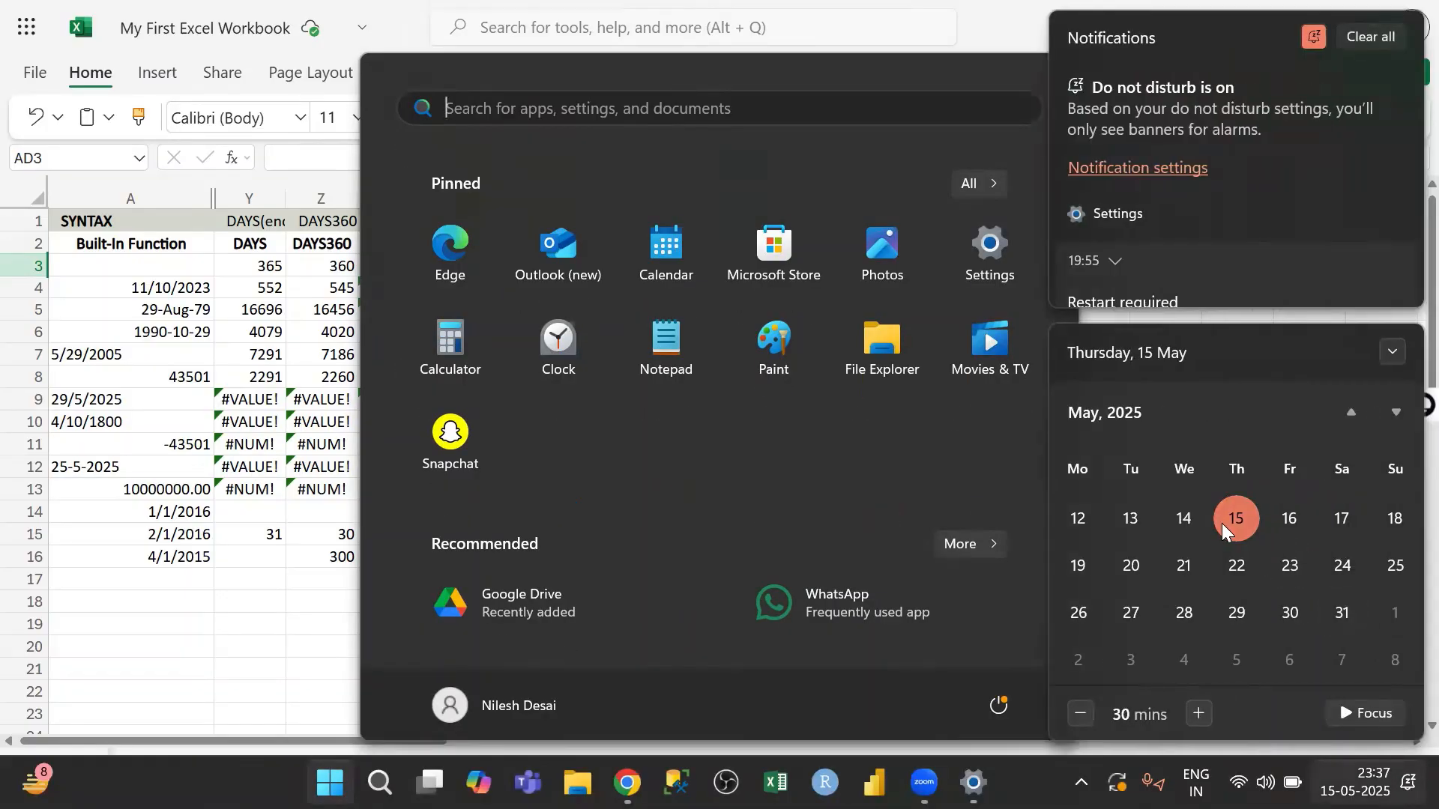
click(231, 672)
click(761, 269)
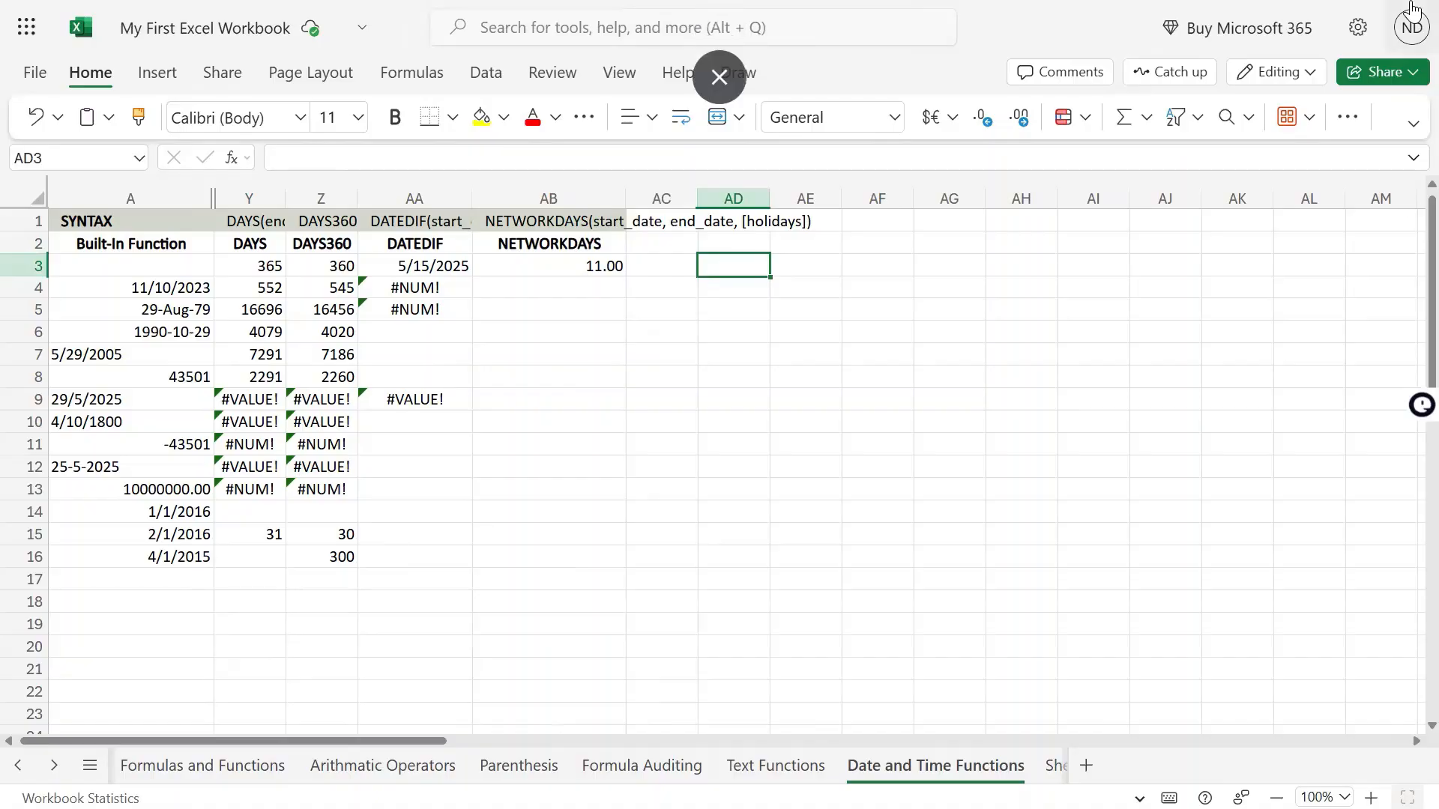
text(5/)
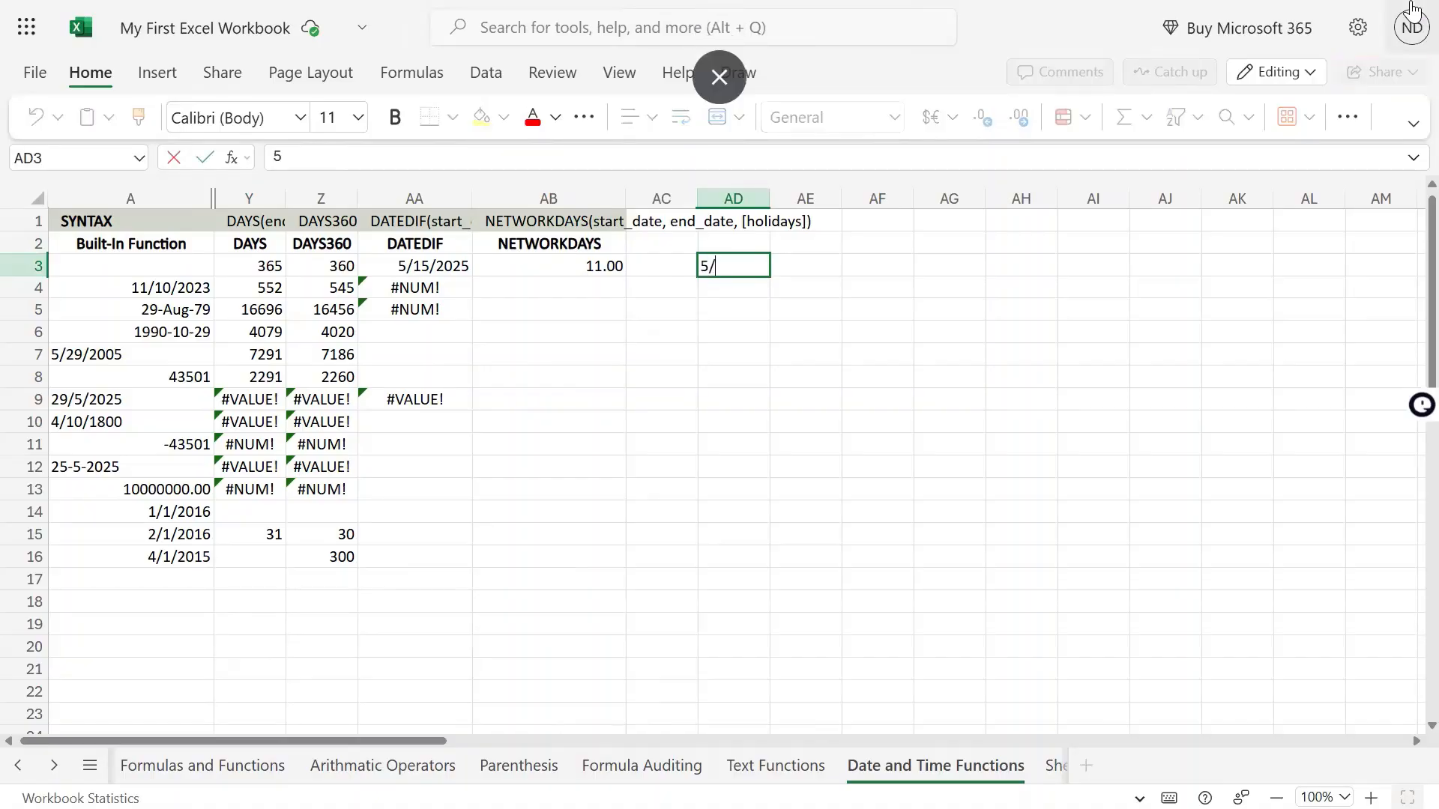
text(12/2025)
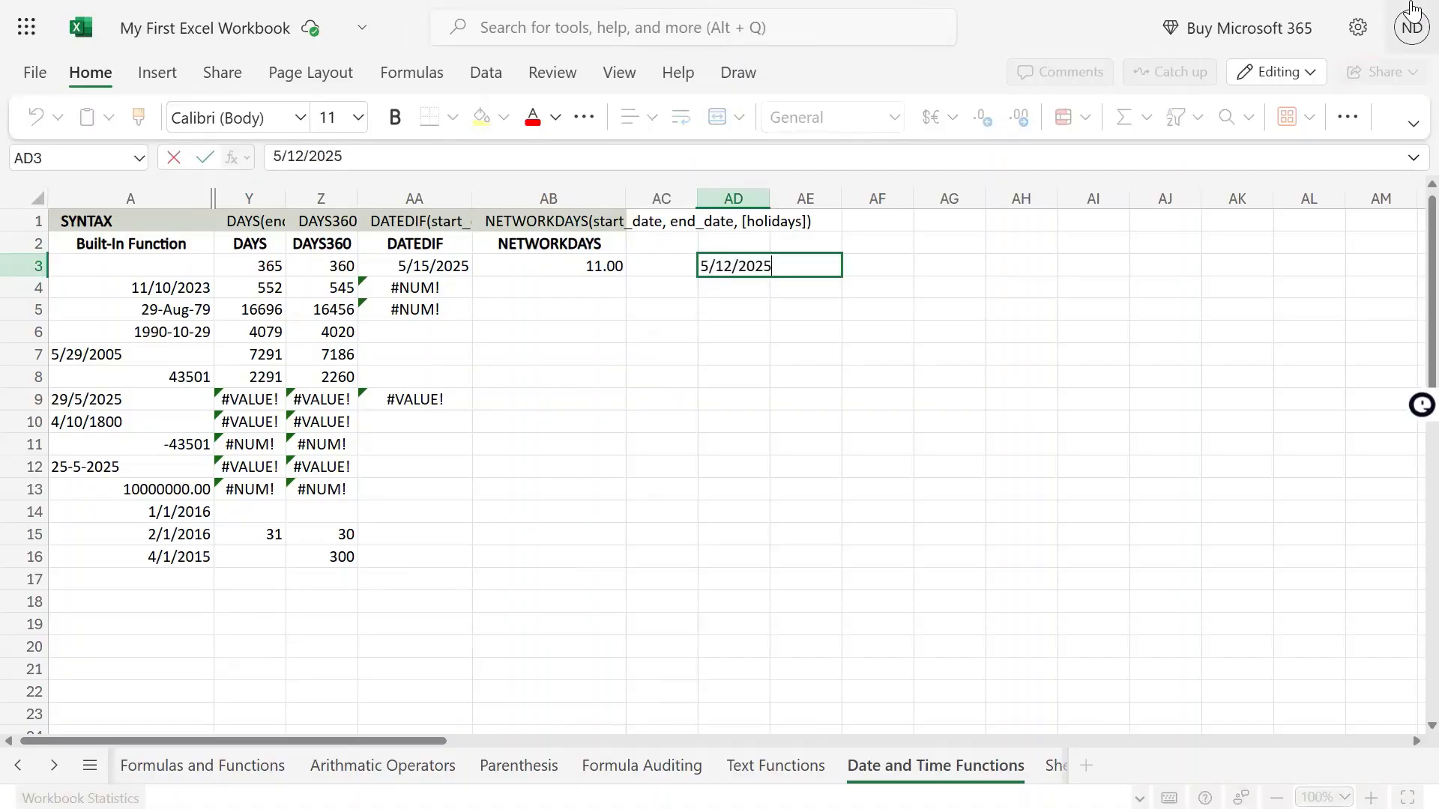
key(Return)
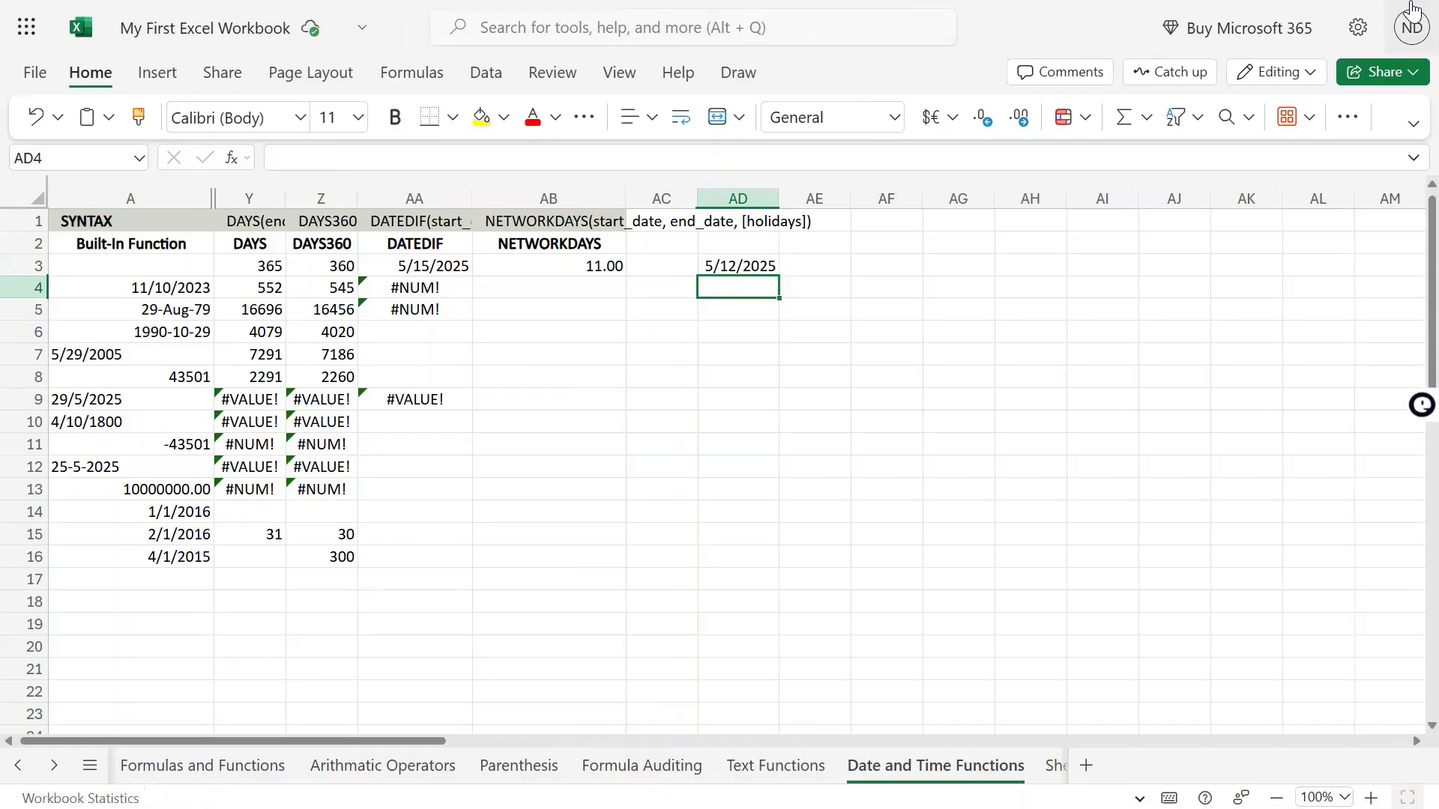
Add cell AD3 as the holidays argument in AB3, making the formula =NETWORKDAYS("5/1/2025",TODAY(),AD3).
key(Up)
key(Left)
key(Left)
key(F2)
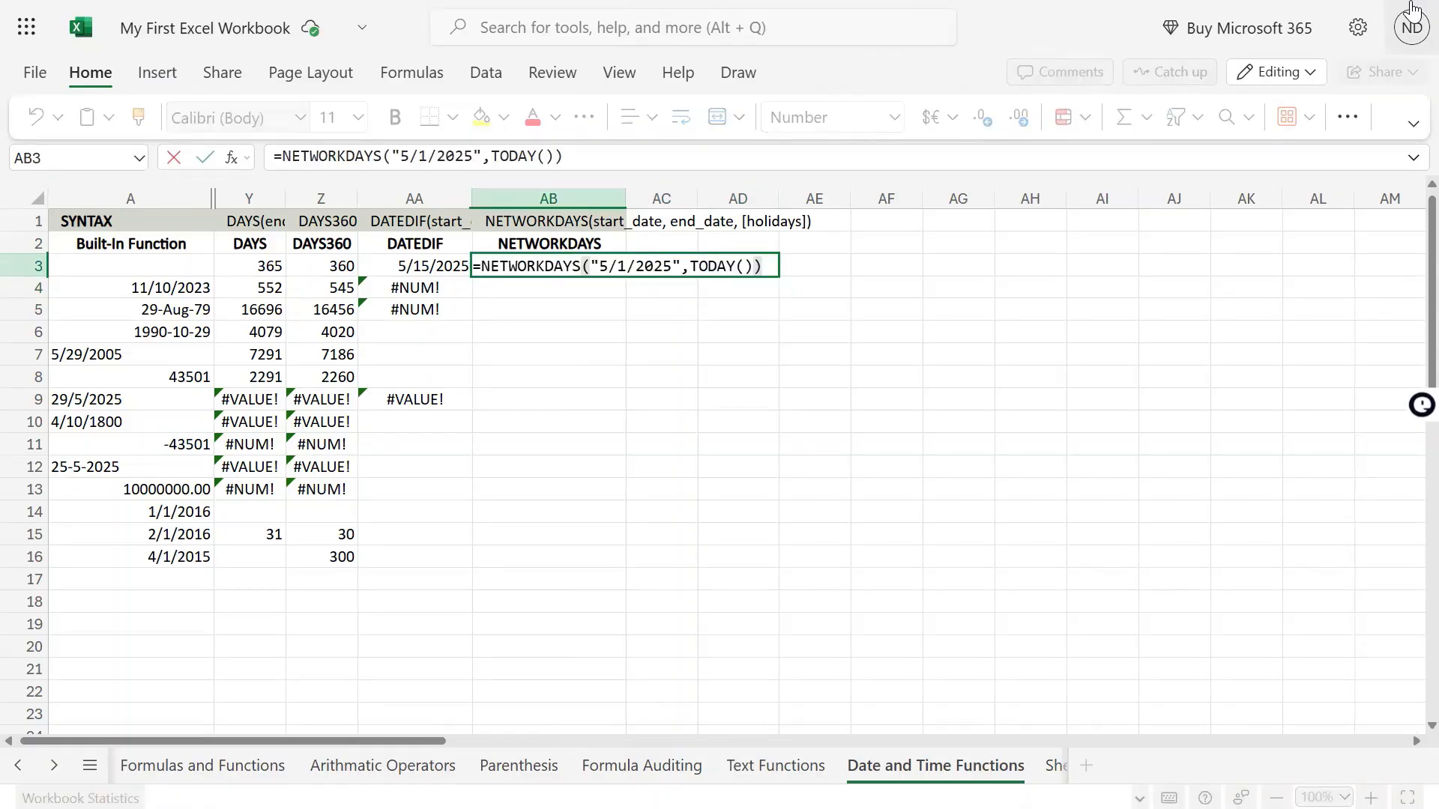
key(Left)
text(,)
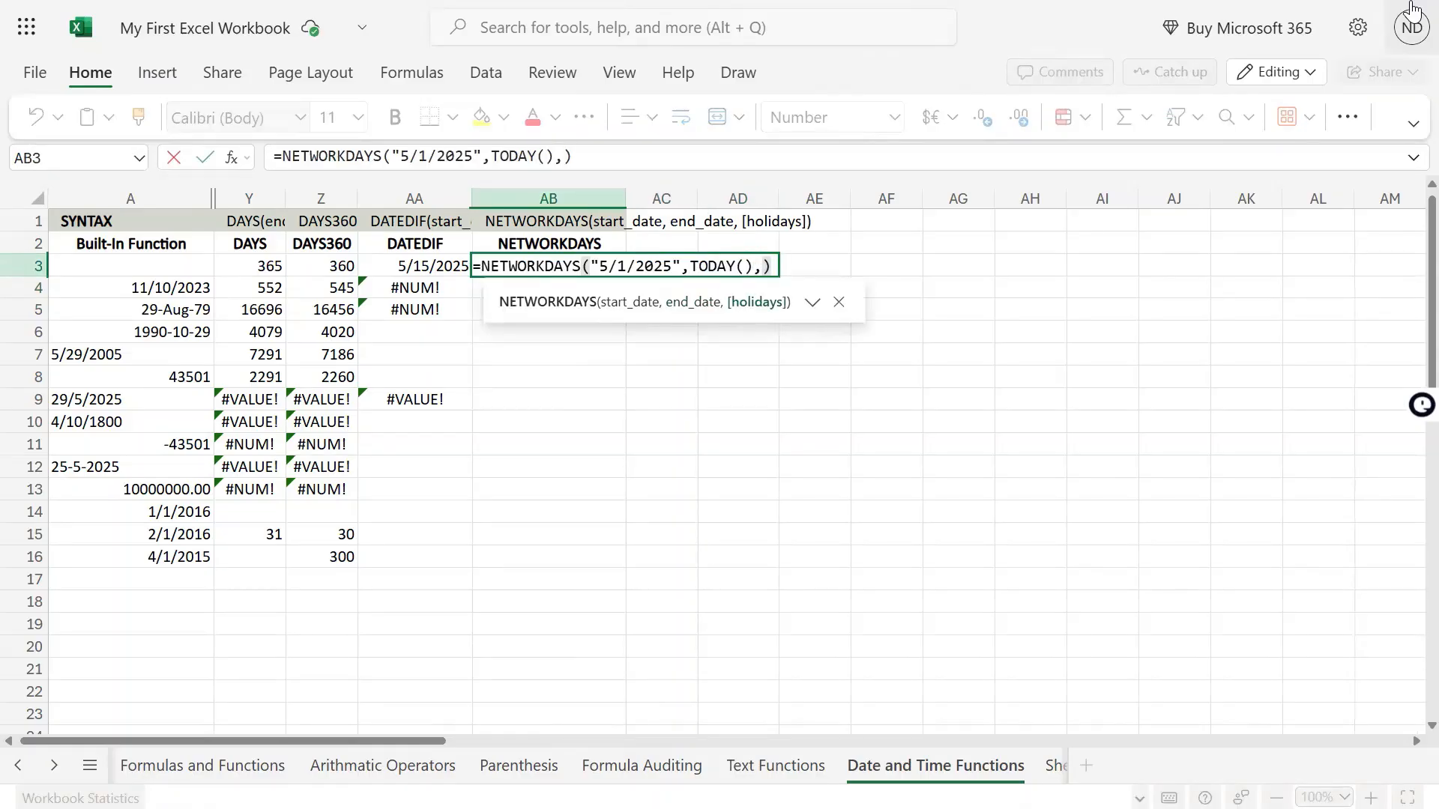
click(816, 266)
key(Left)
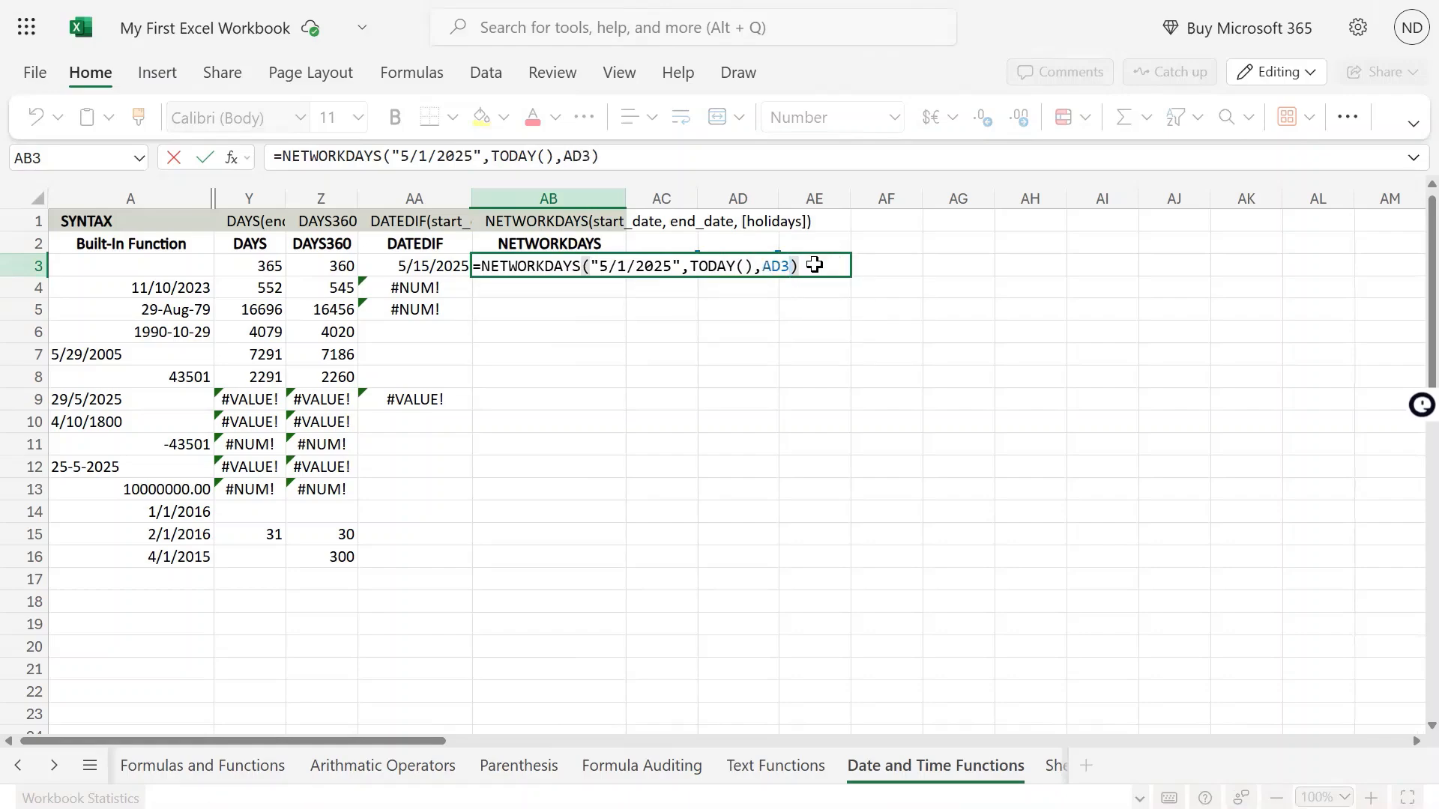
key(Return)
Compare the NETWORKDAYS result in AB3 with the holiday date in AD3.
key(Up)
key(Right)
key(Right)
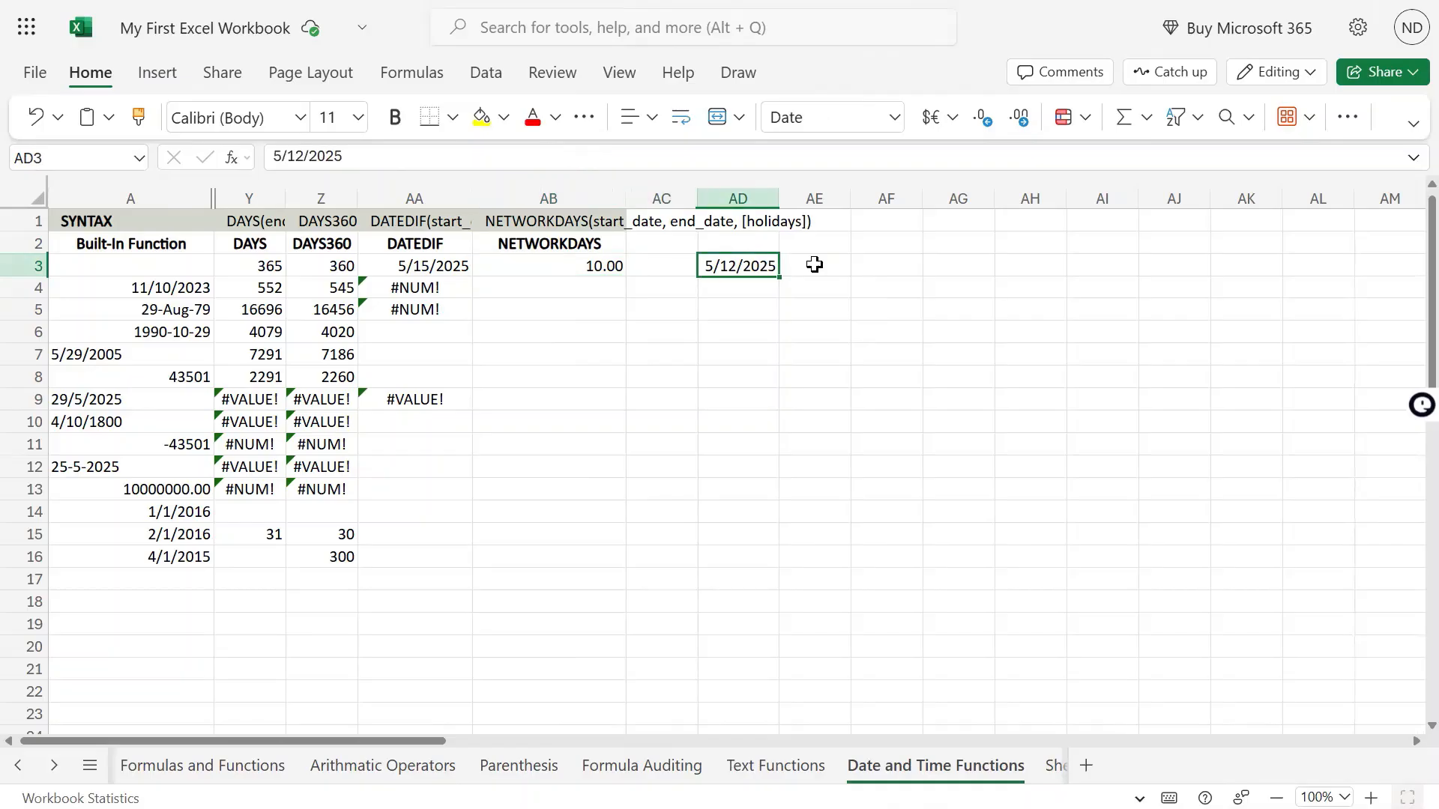
key(Left)
key(Left)
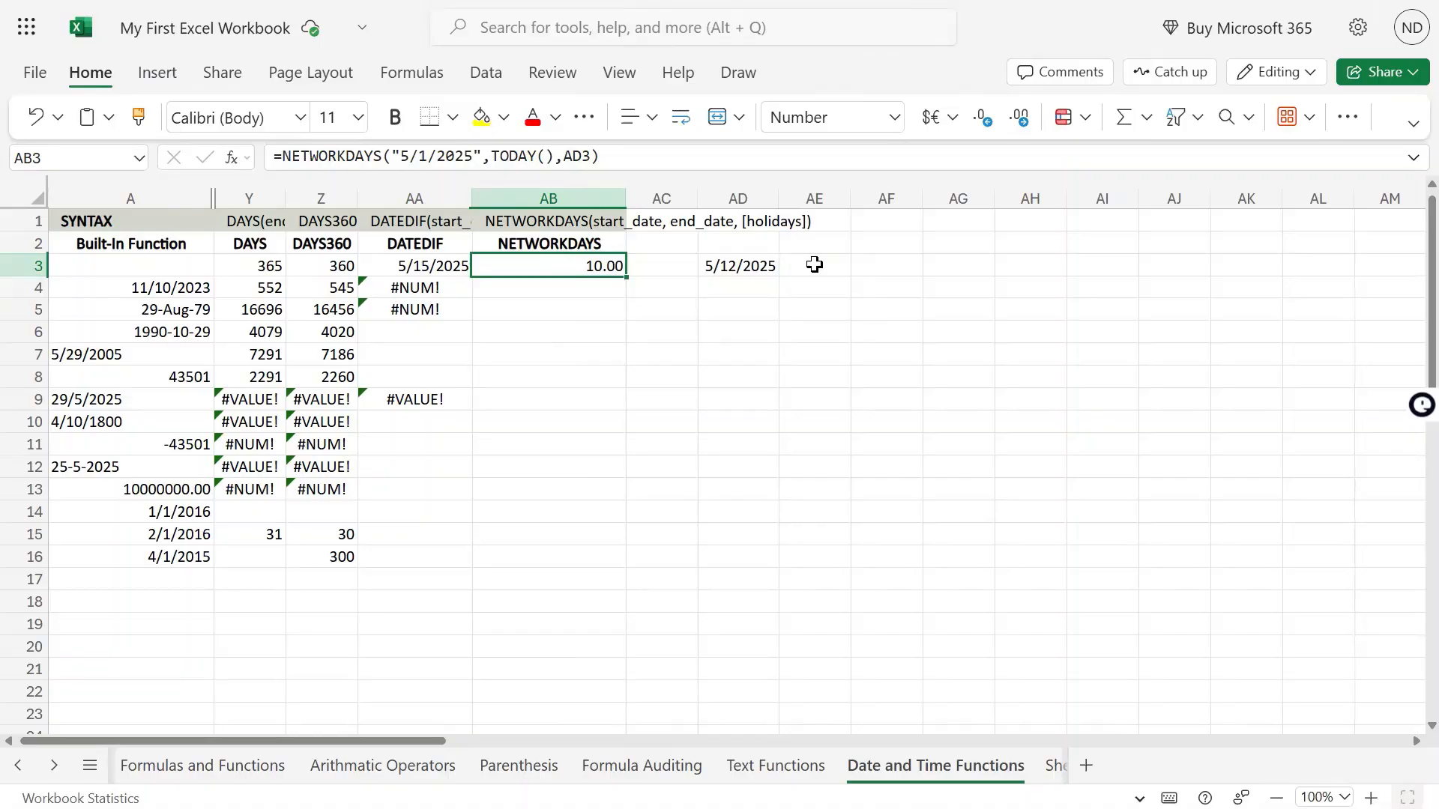
key(Right)
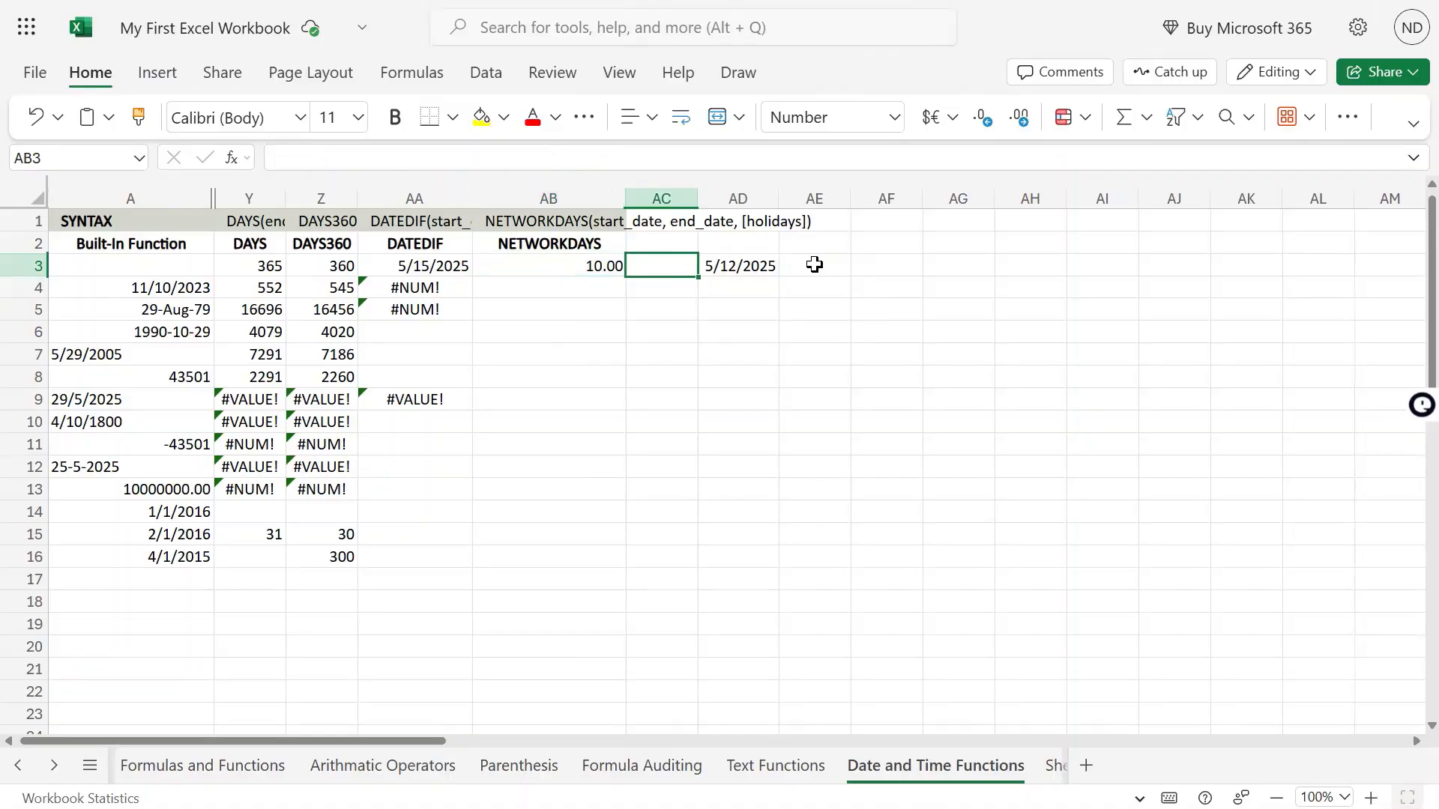
key(Left)
key(Right)
key(Right)
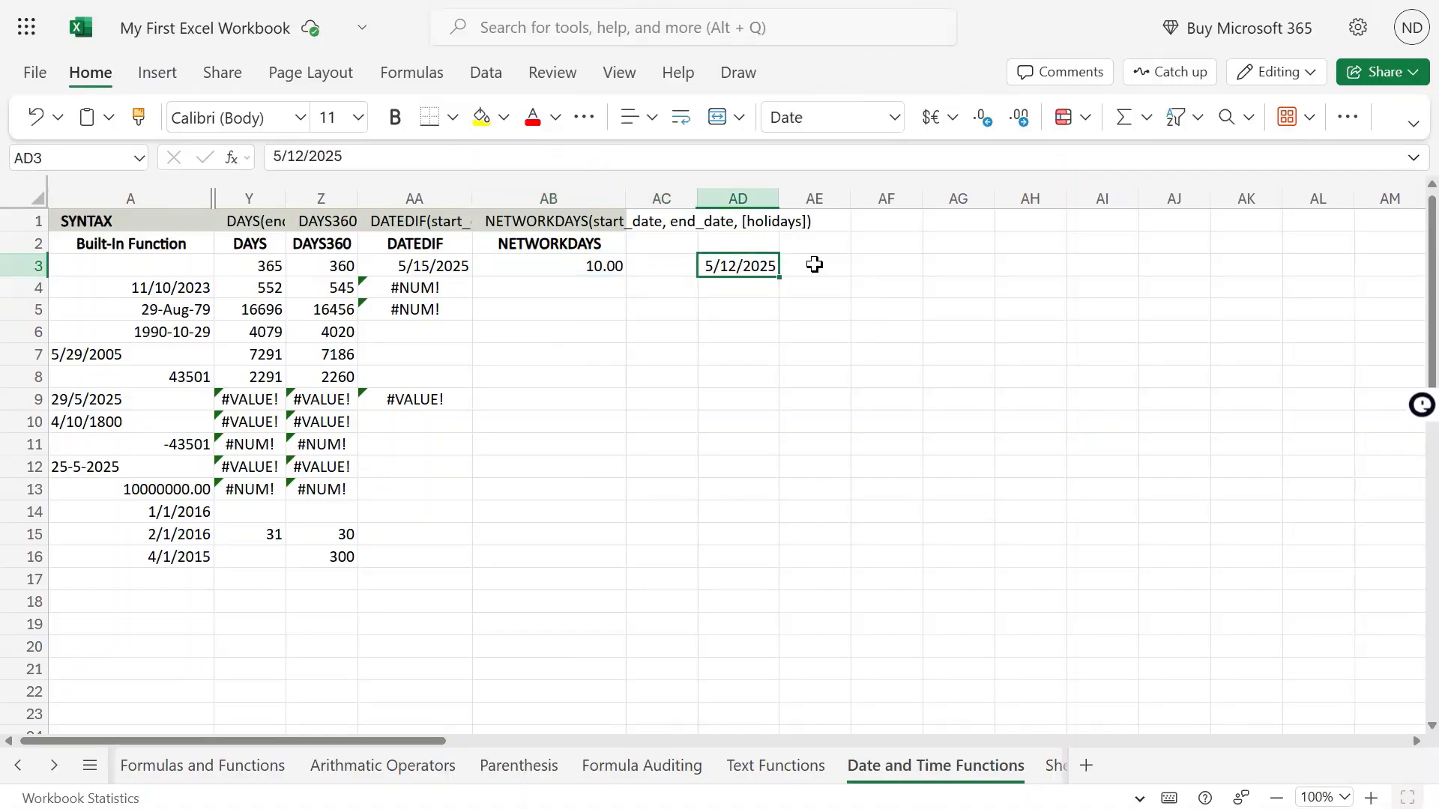
key(Left)
key(Left)
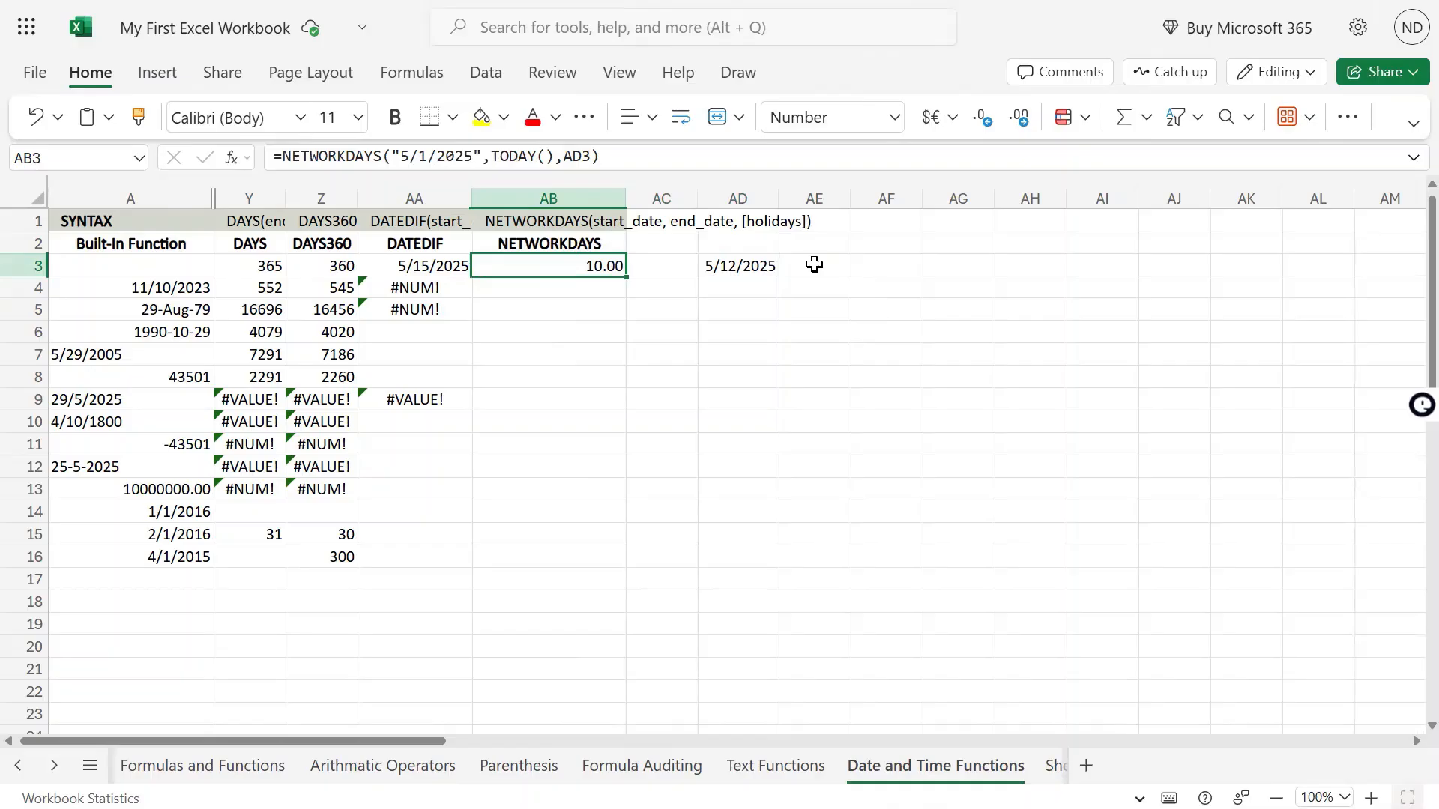
Copy the holiday date from AD3 into AD4 and change the copy to 5/13/2025.
key(Right)
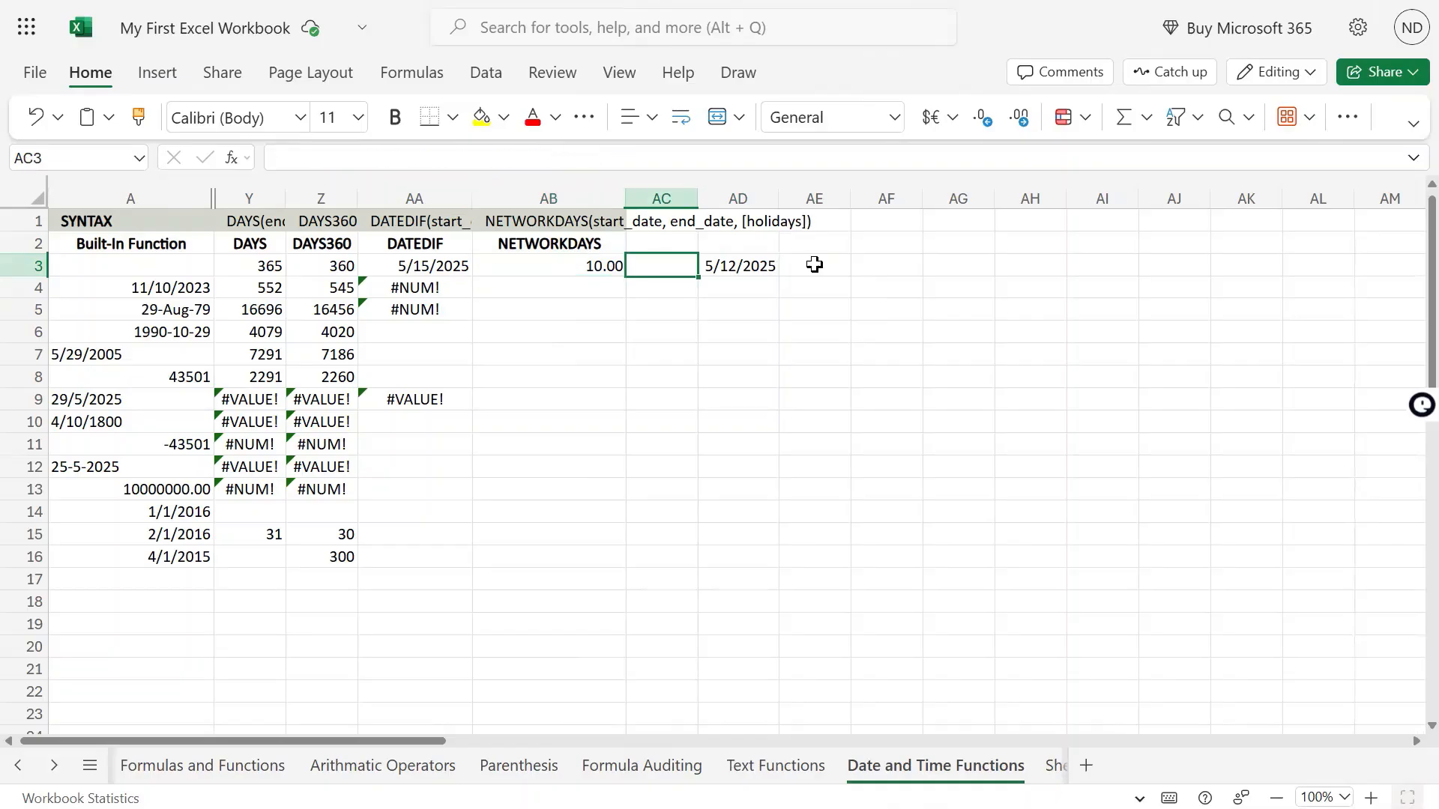
key(Right)
key(ctrl+c)
key(Down)
key(ctrl+v)
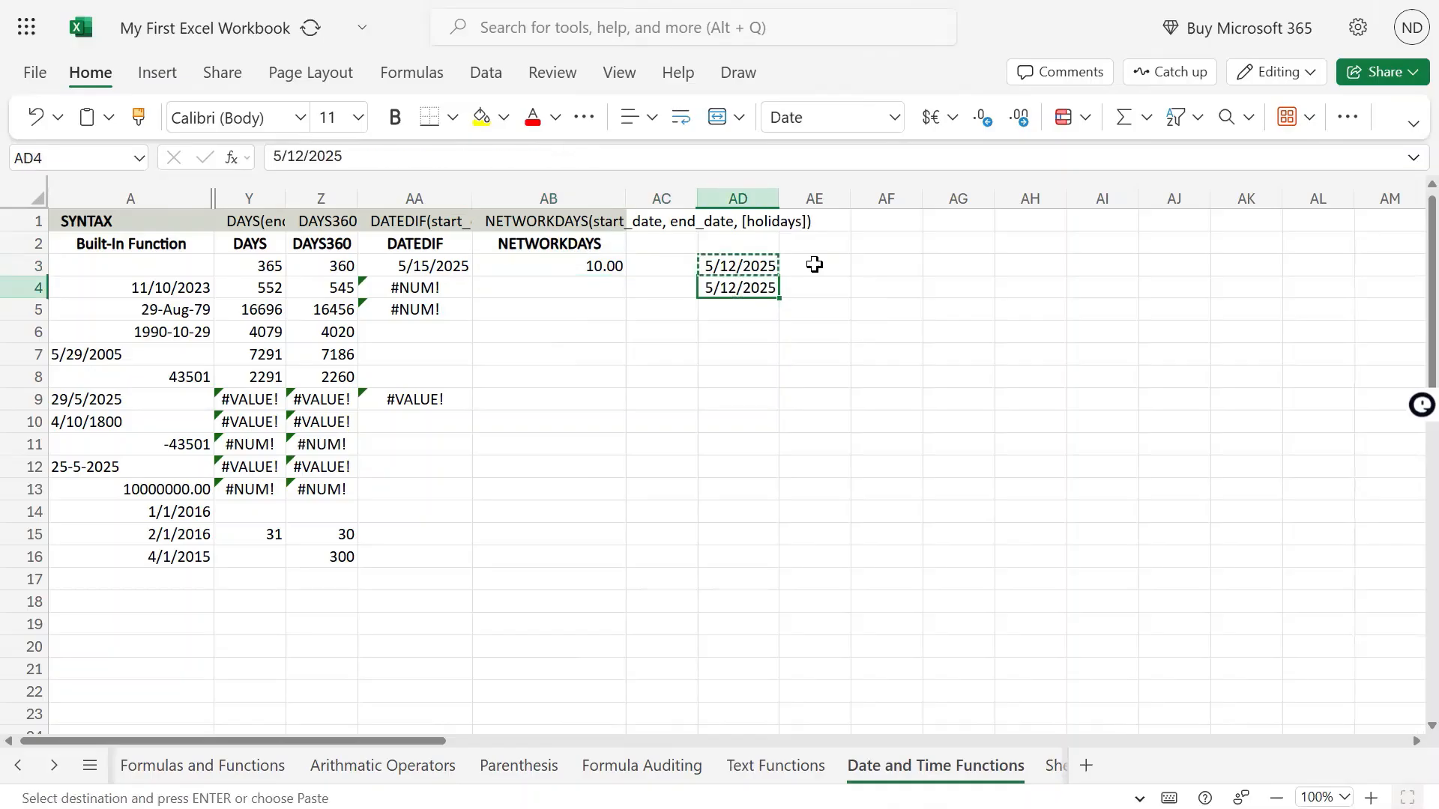
key(F2)
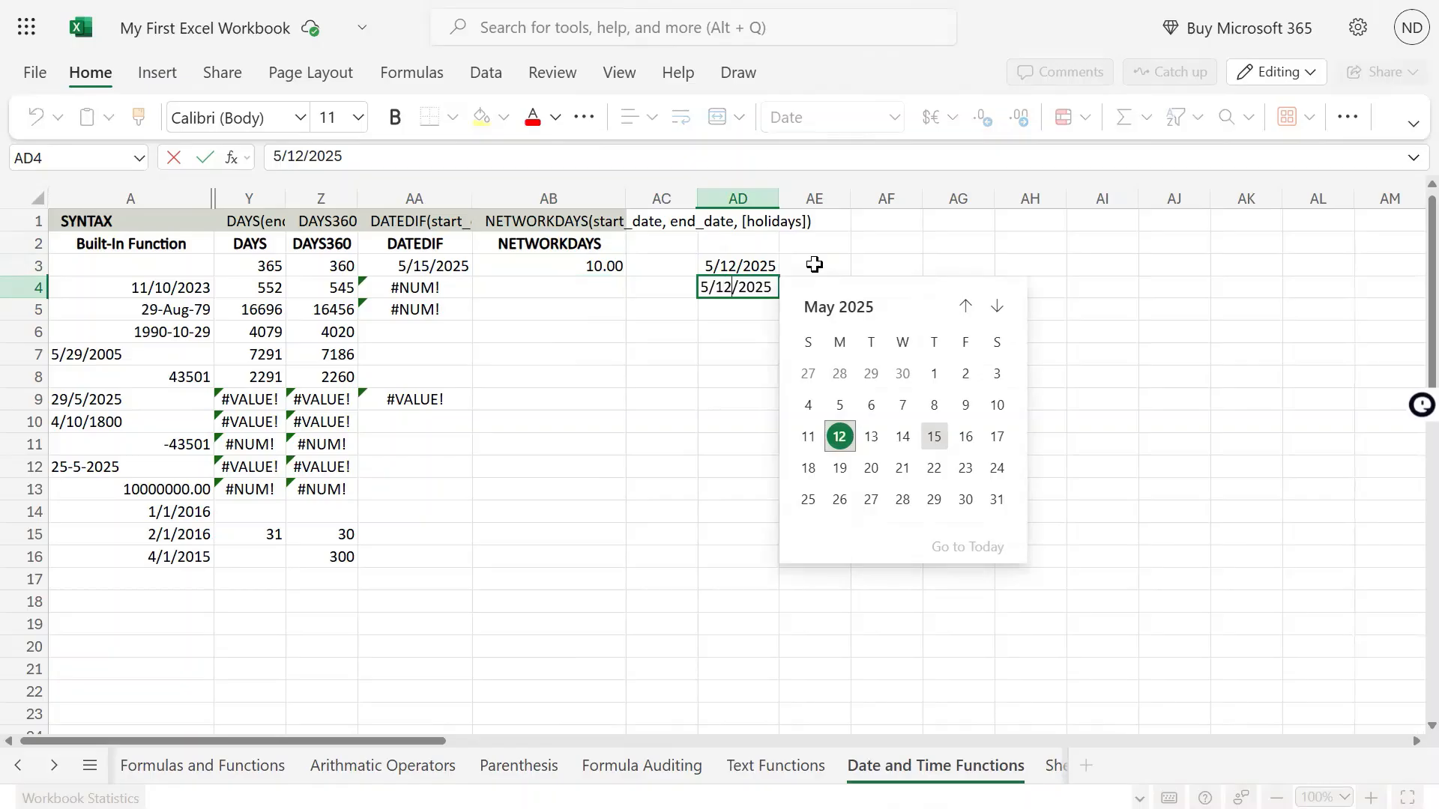
key(BackSpace)
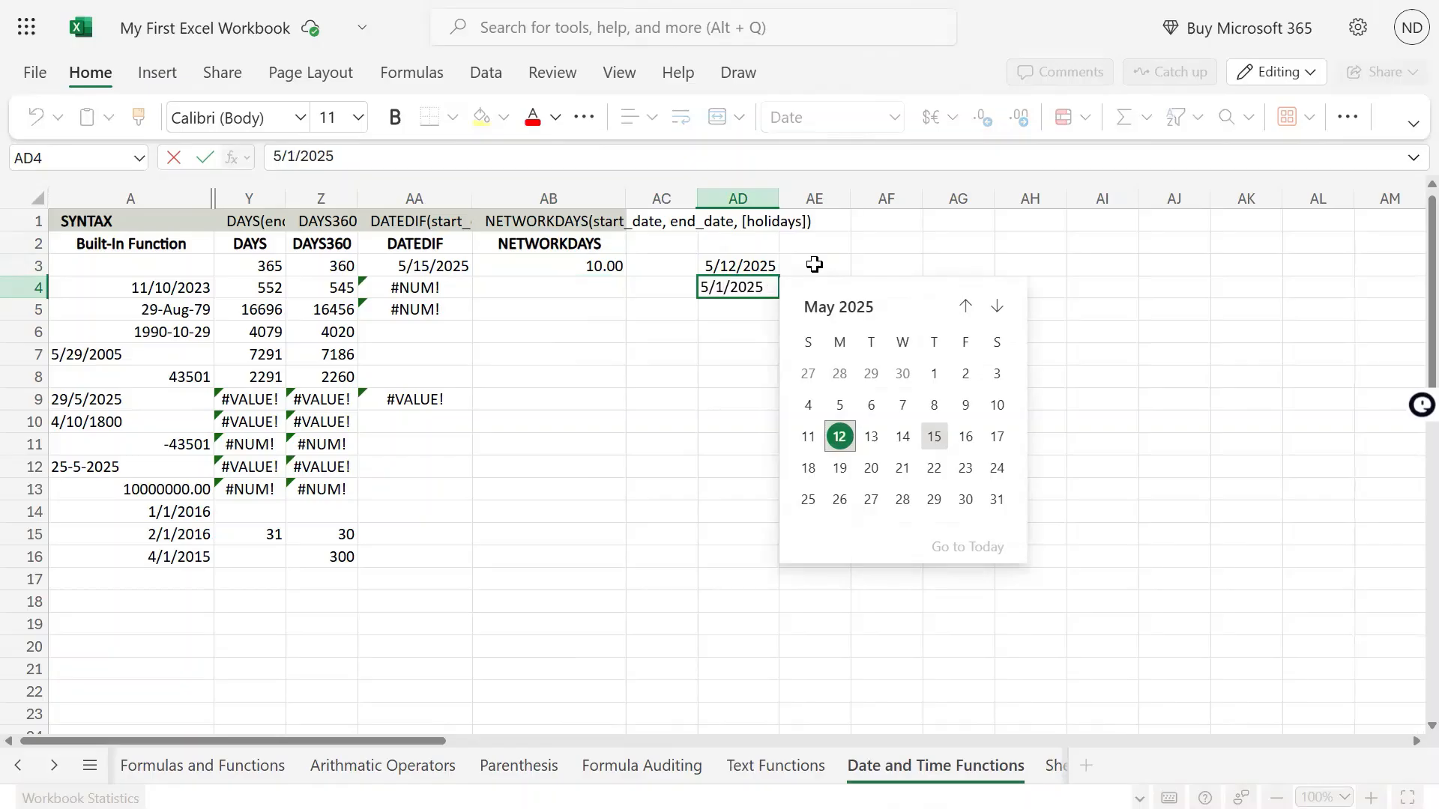
text(3)
key(Return)
Change the holidays argument in AB3 to the range AD3:AD4, making the formula =NETWORKDAYS("5/1/2025",TODAY(),AD3:AD4).
key(Up)
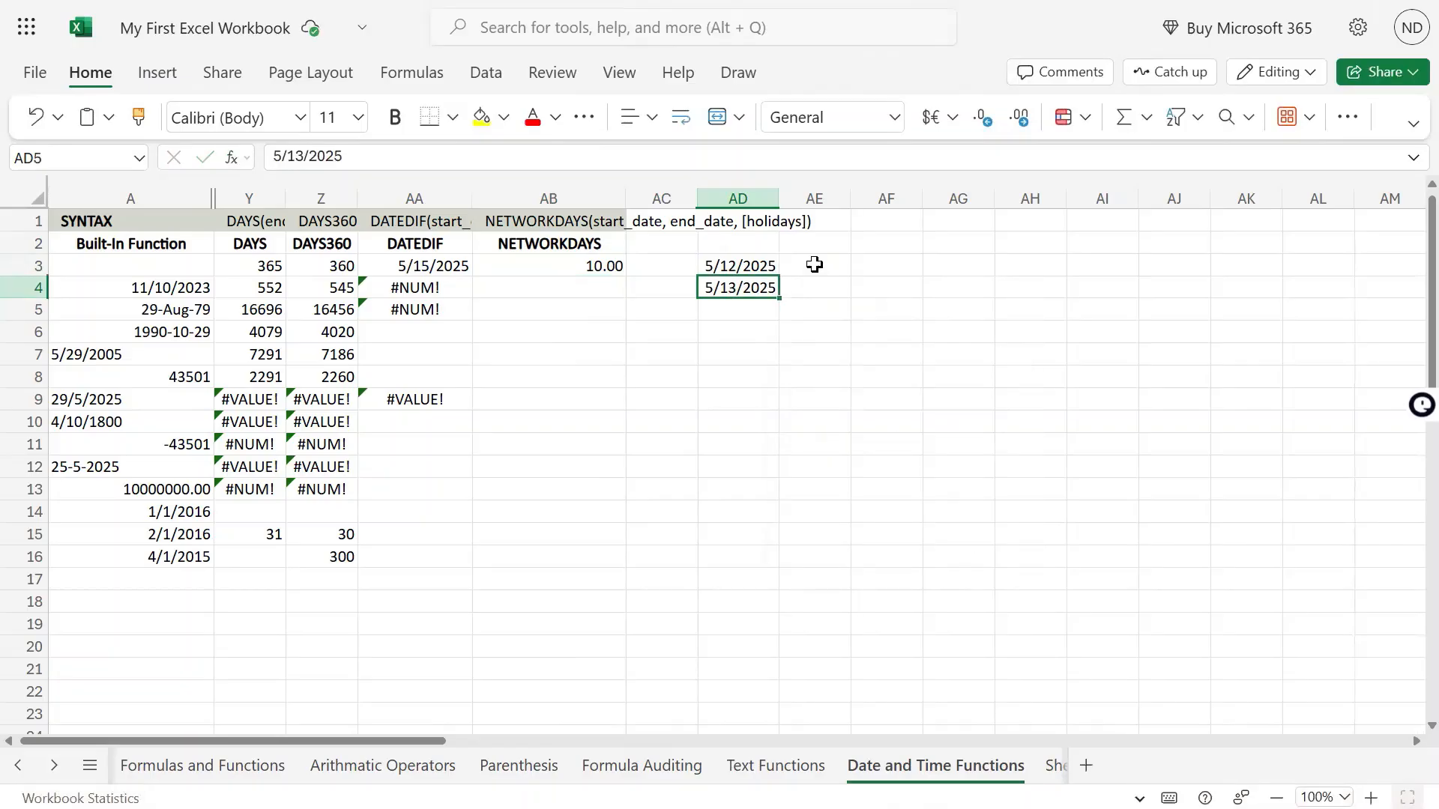
key(Up)
key(Left)
key(Left)
key(F2)
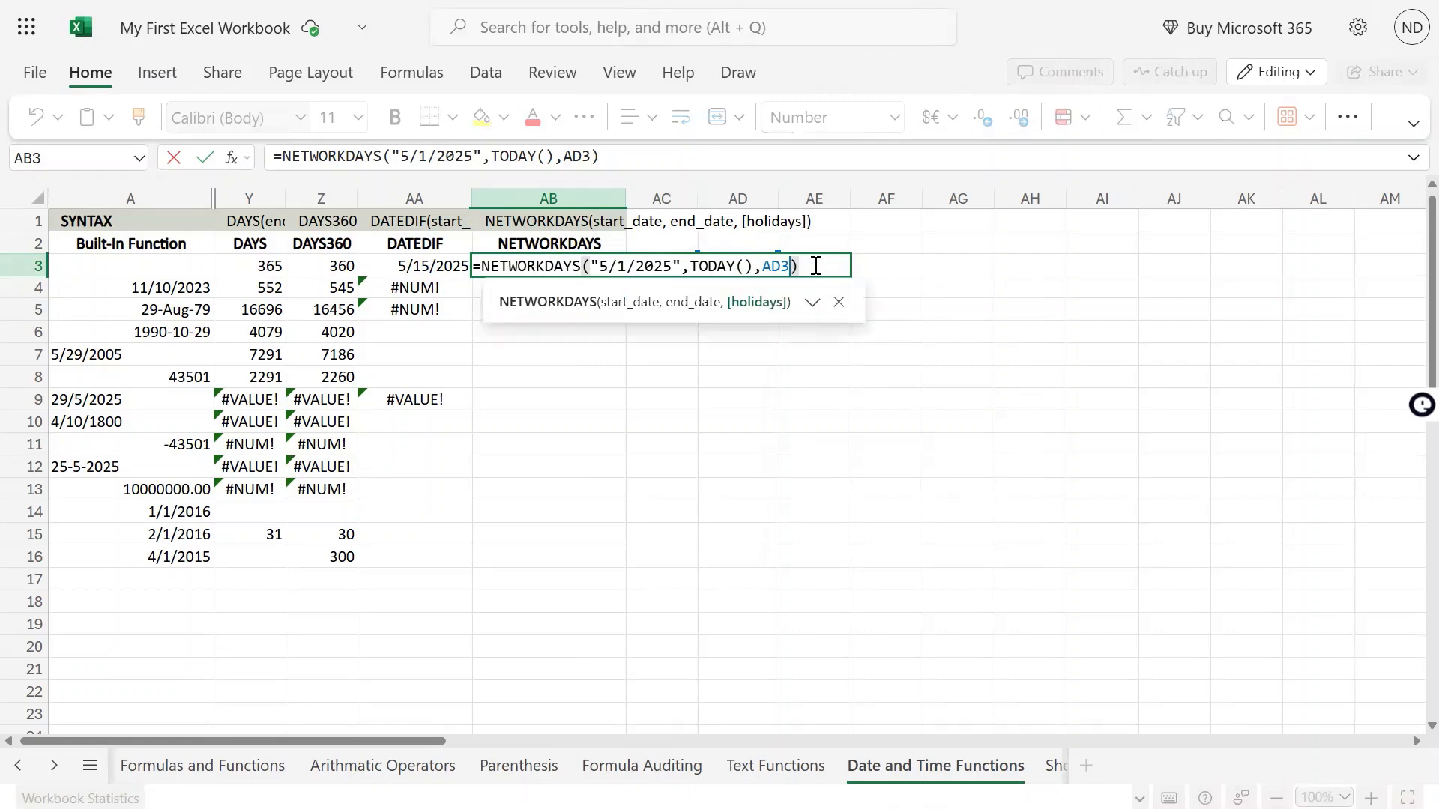
key(BackSpace)
key(BackSpace)
key(BackSpace)
click(708, 368)
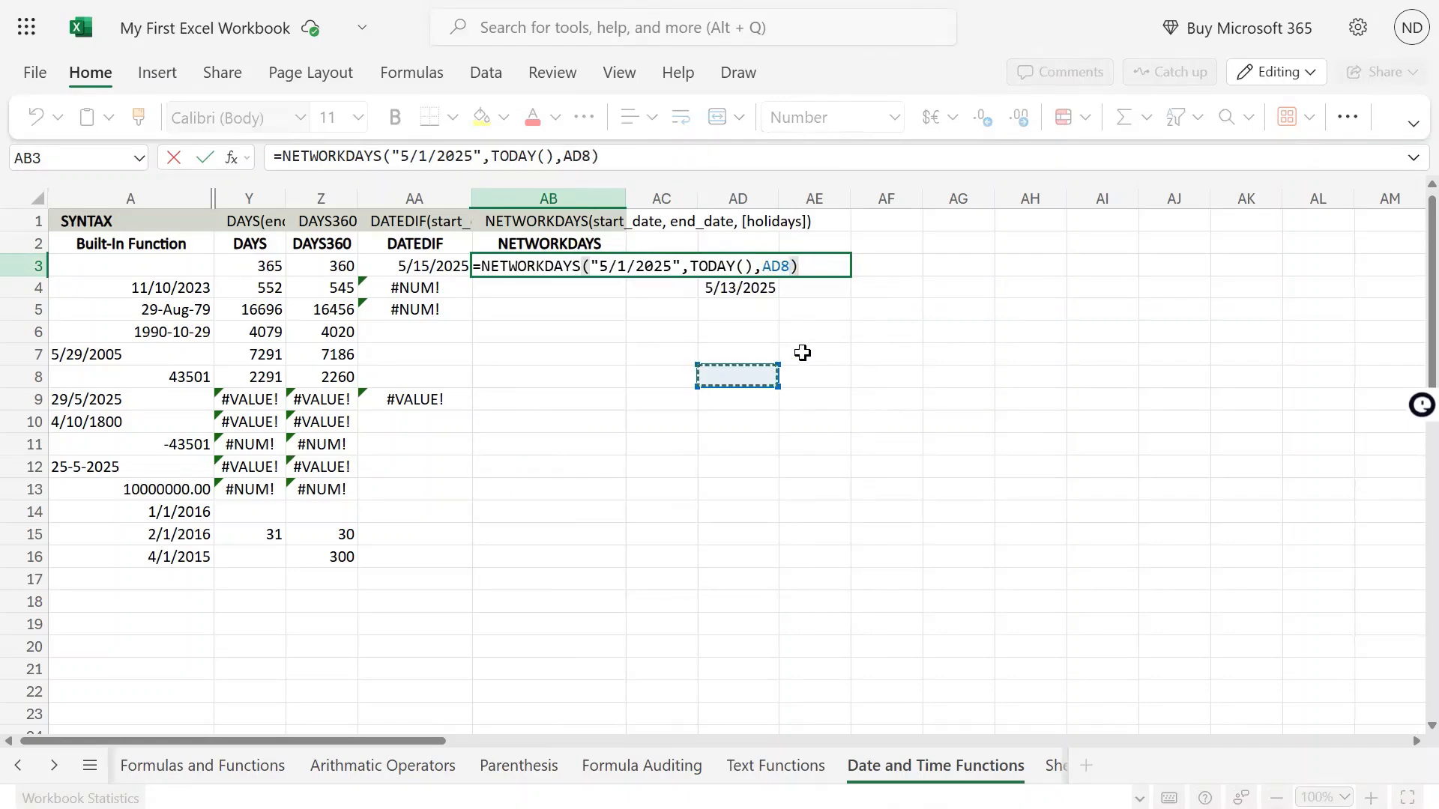
key(Up)
key(Up)
key(Up)
key(Up)
key(Up)
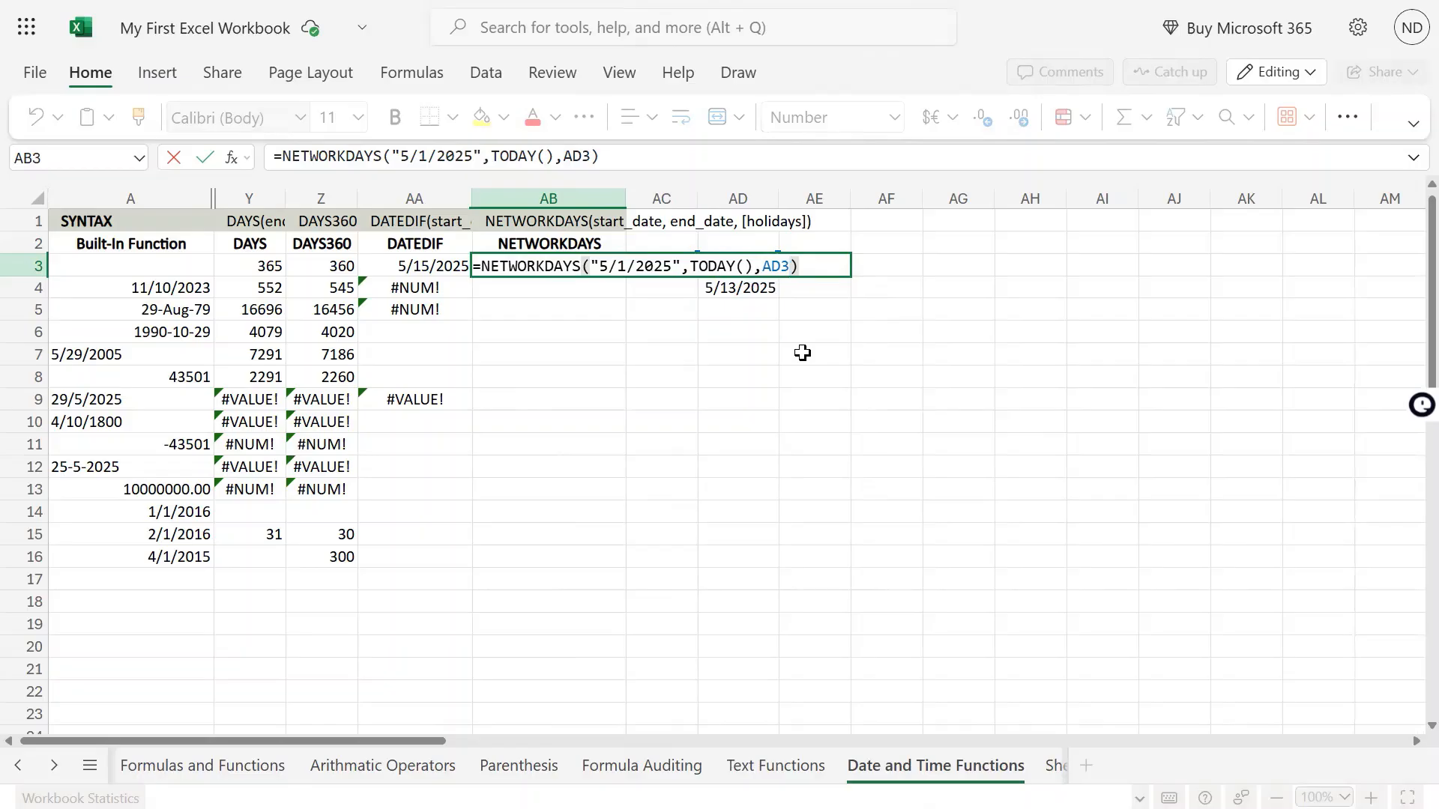
key(shift+Down)
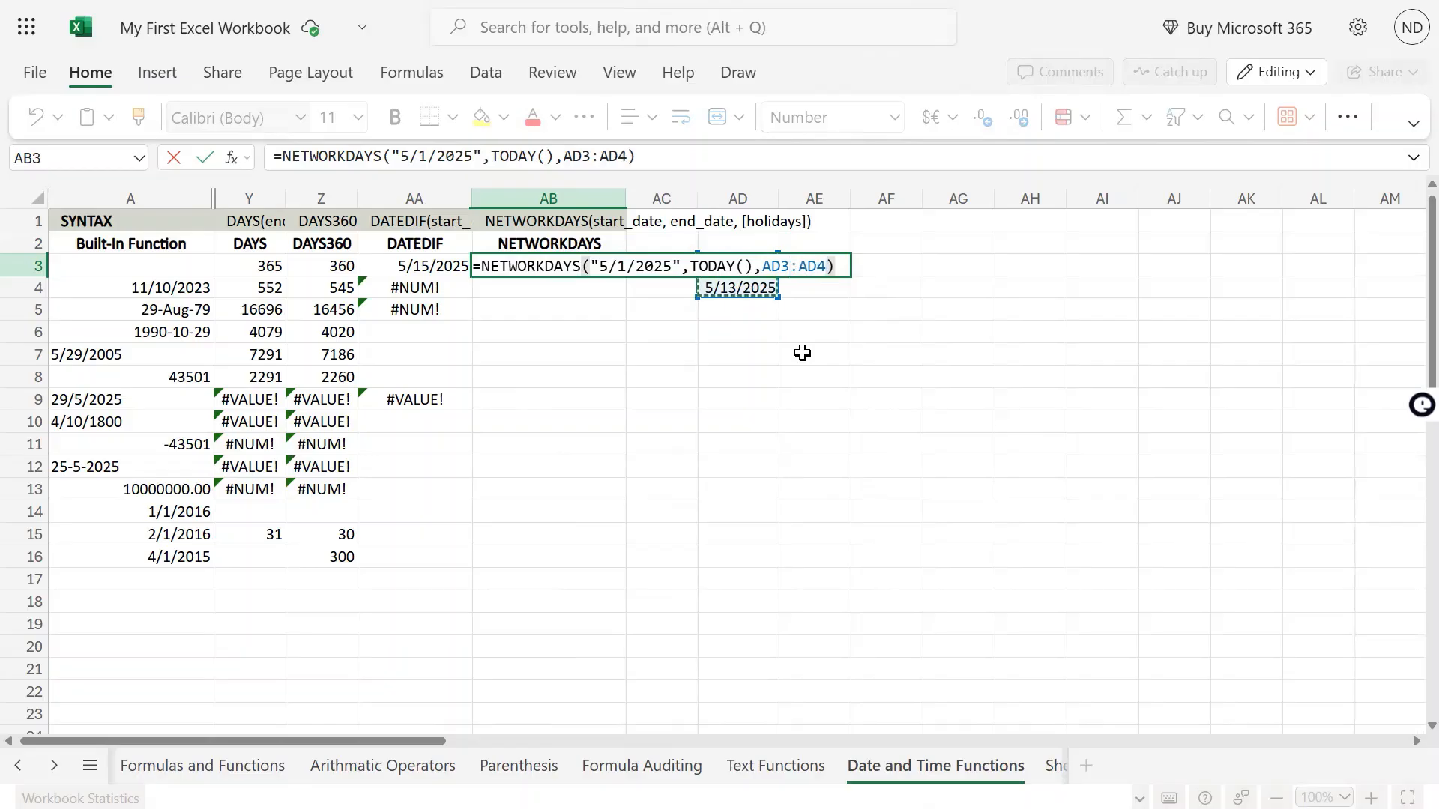
key(Return)
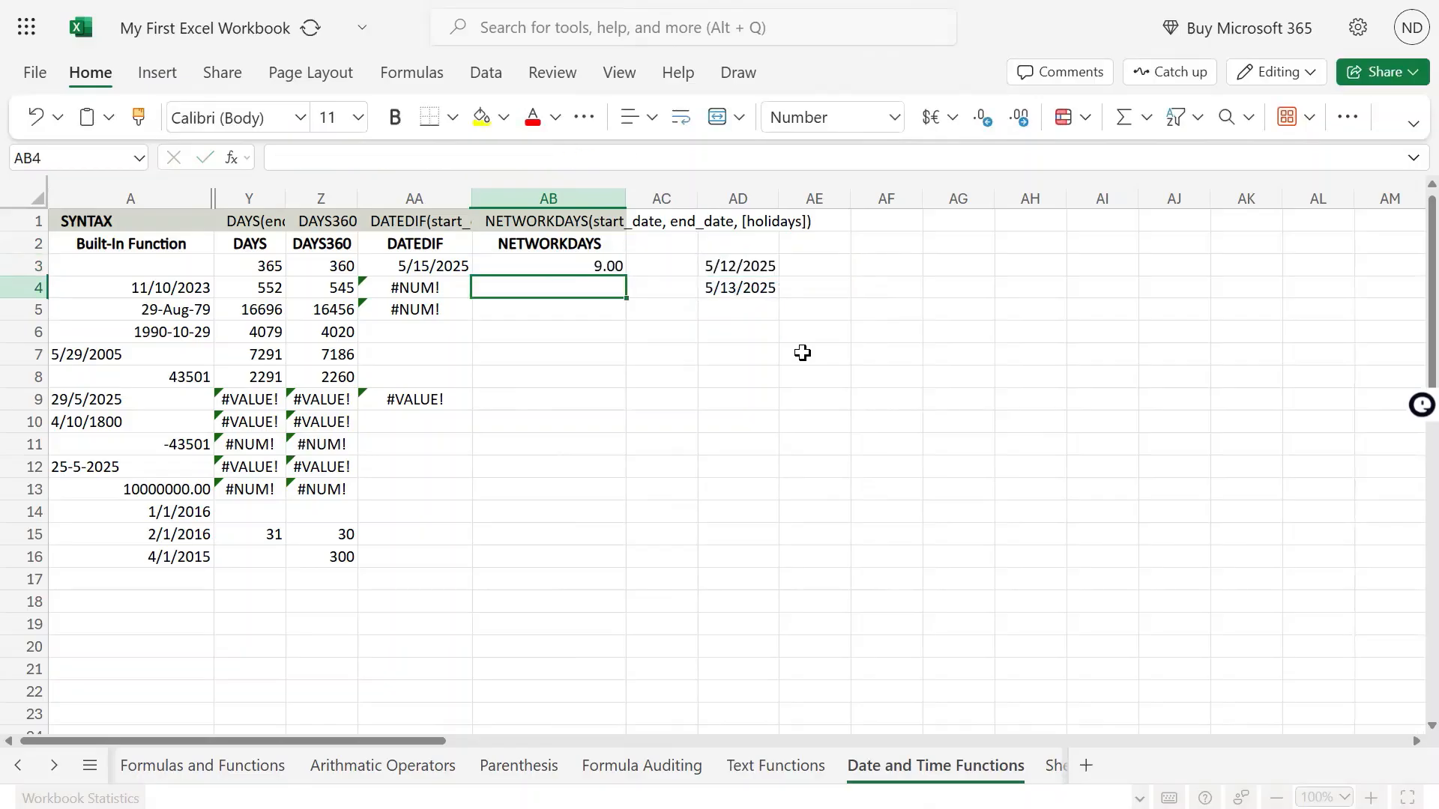
Compare the NETWORKDAYS result in AB3 with the two holiday dates in AD3:AD4.
key(Up)
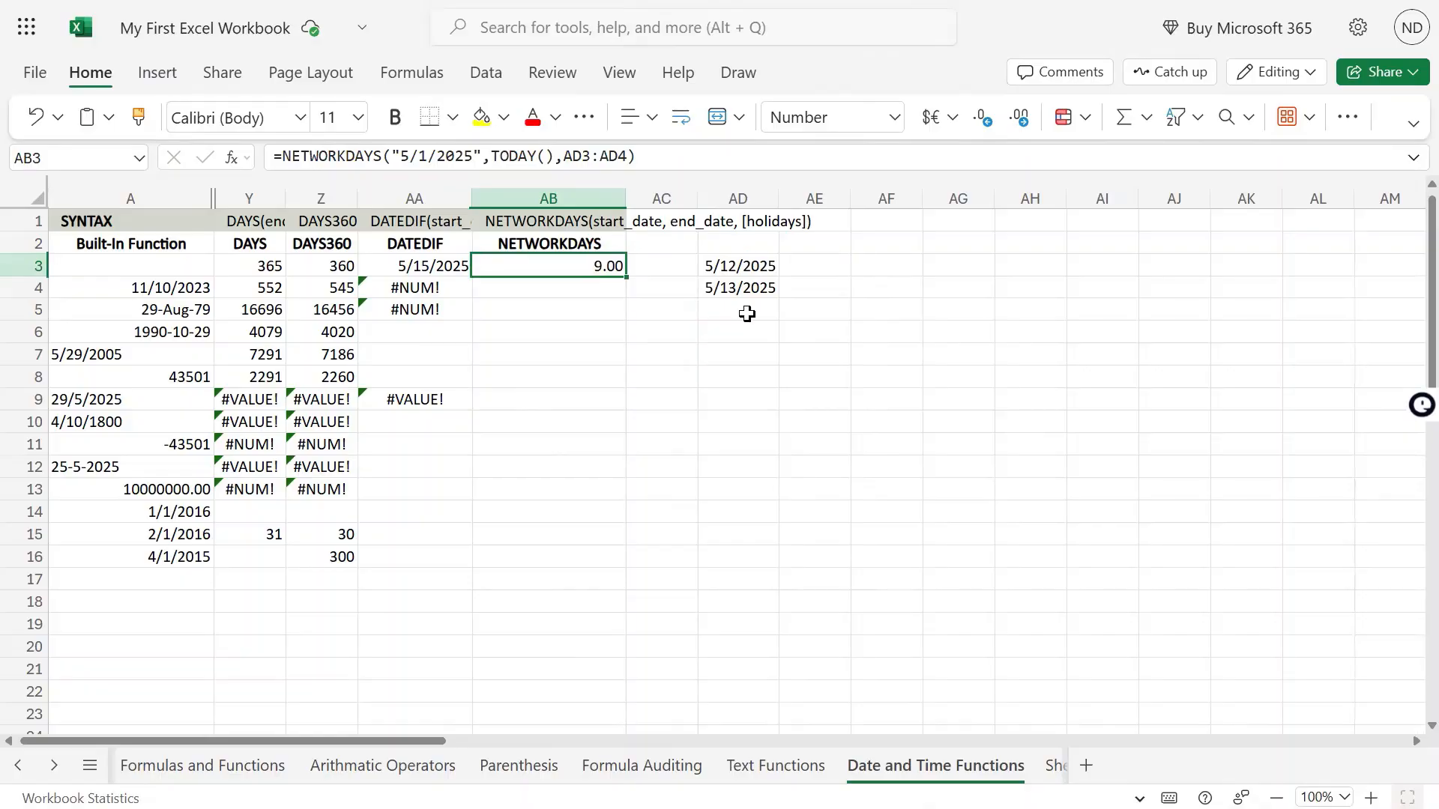
drag(740, 268, 741, 291)
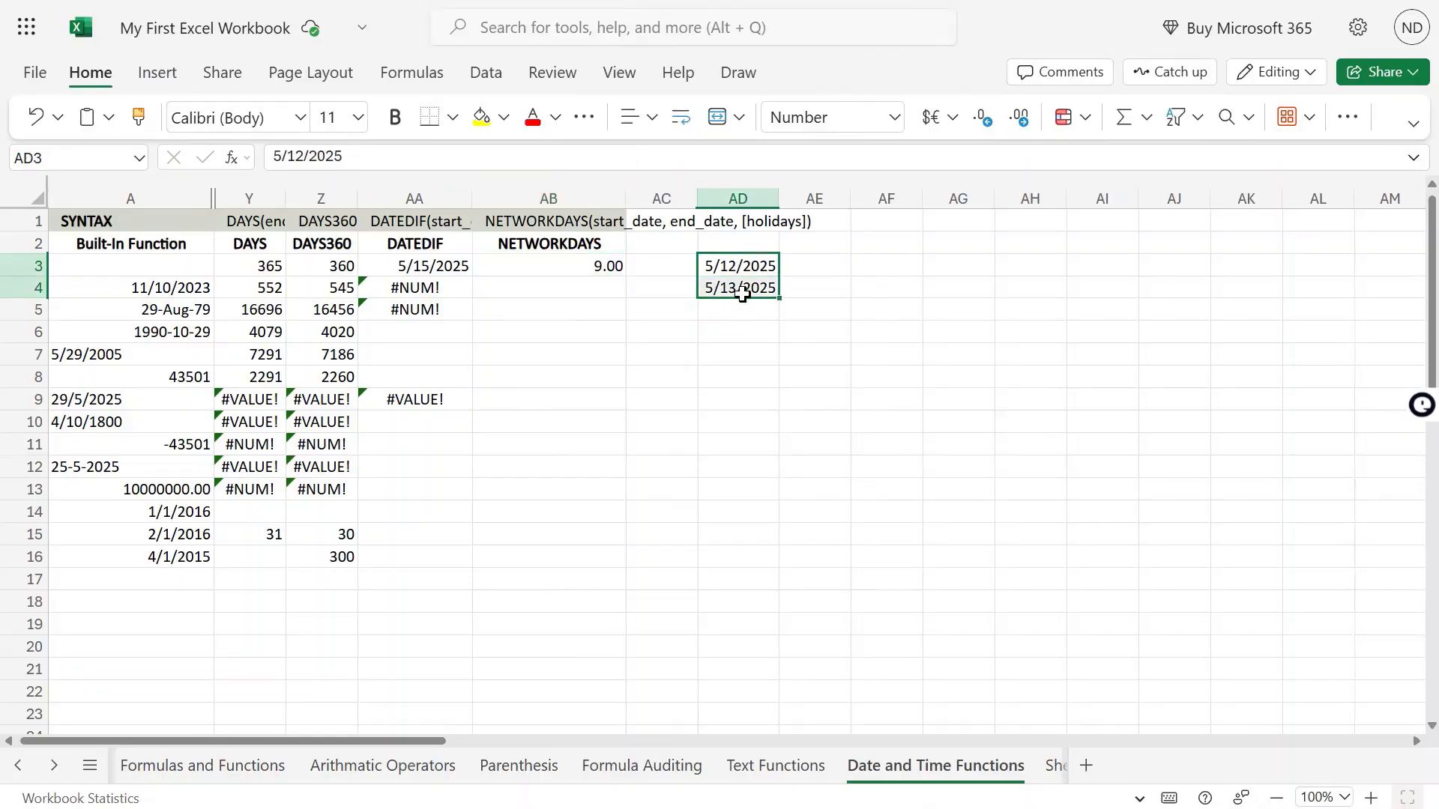
click(589, 269)
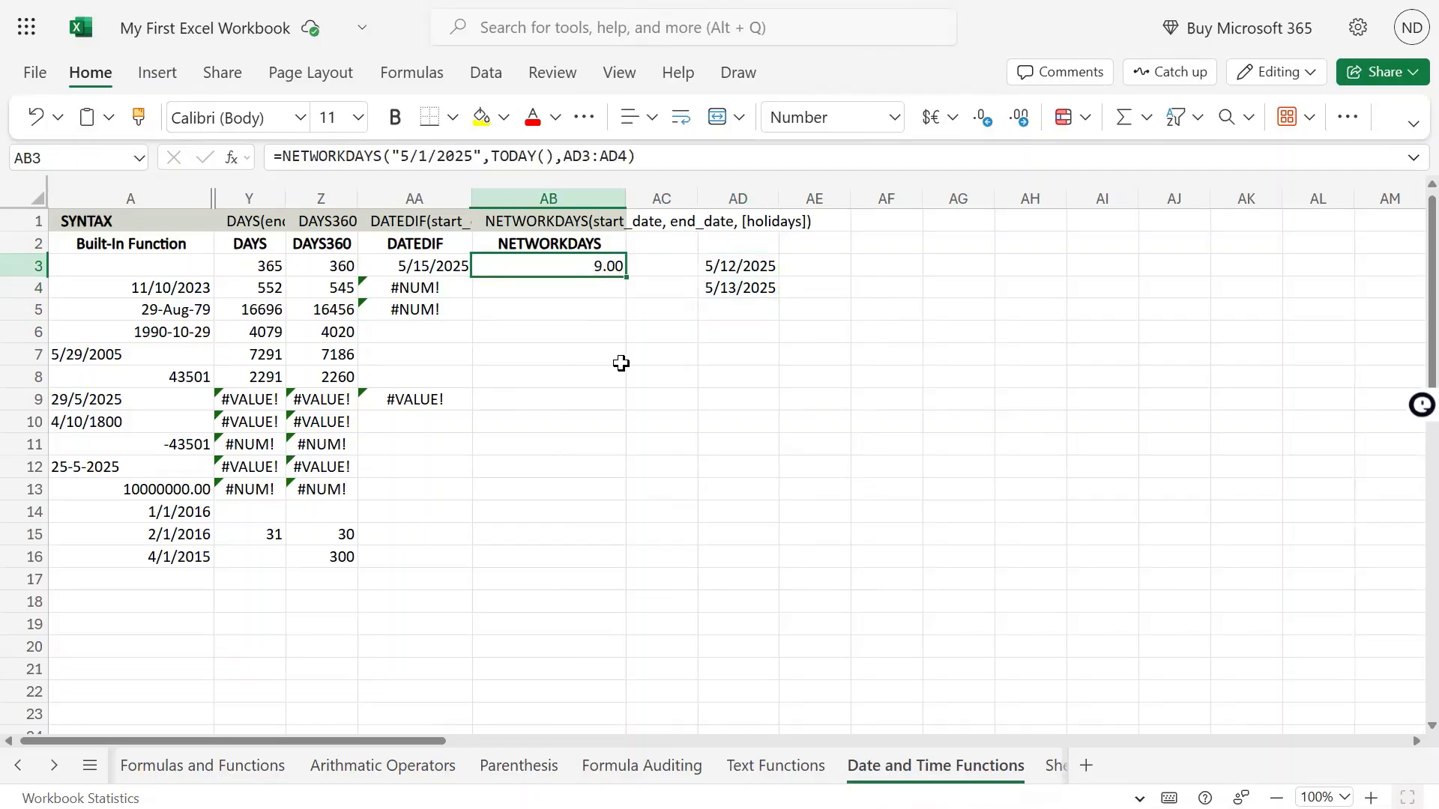
Copy the NETWORKDAYS formula text from AB3 into AB4 without shifting its references.
mouse_move(718, 2)
key(F2)
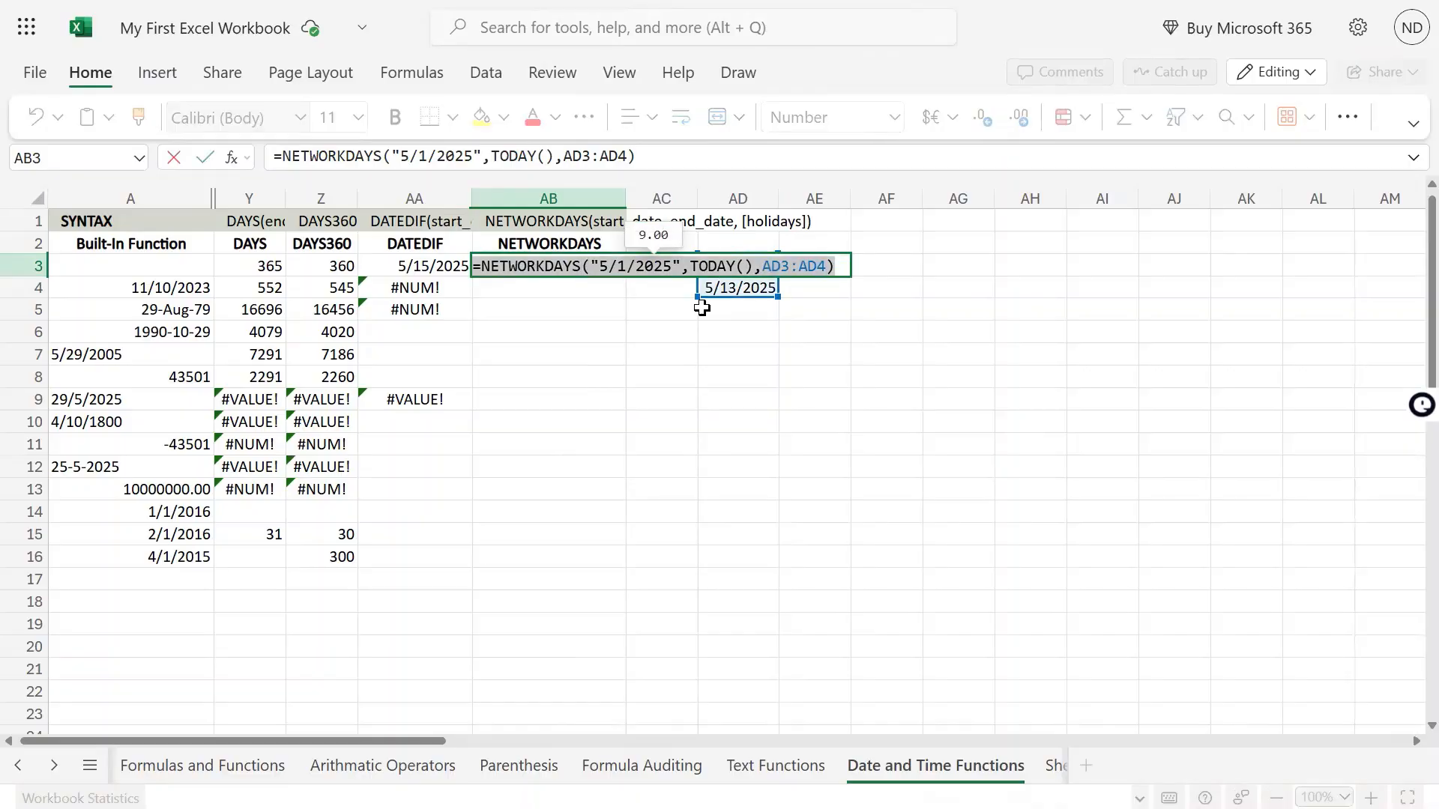
key(Return)
key(ctrl+v)
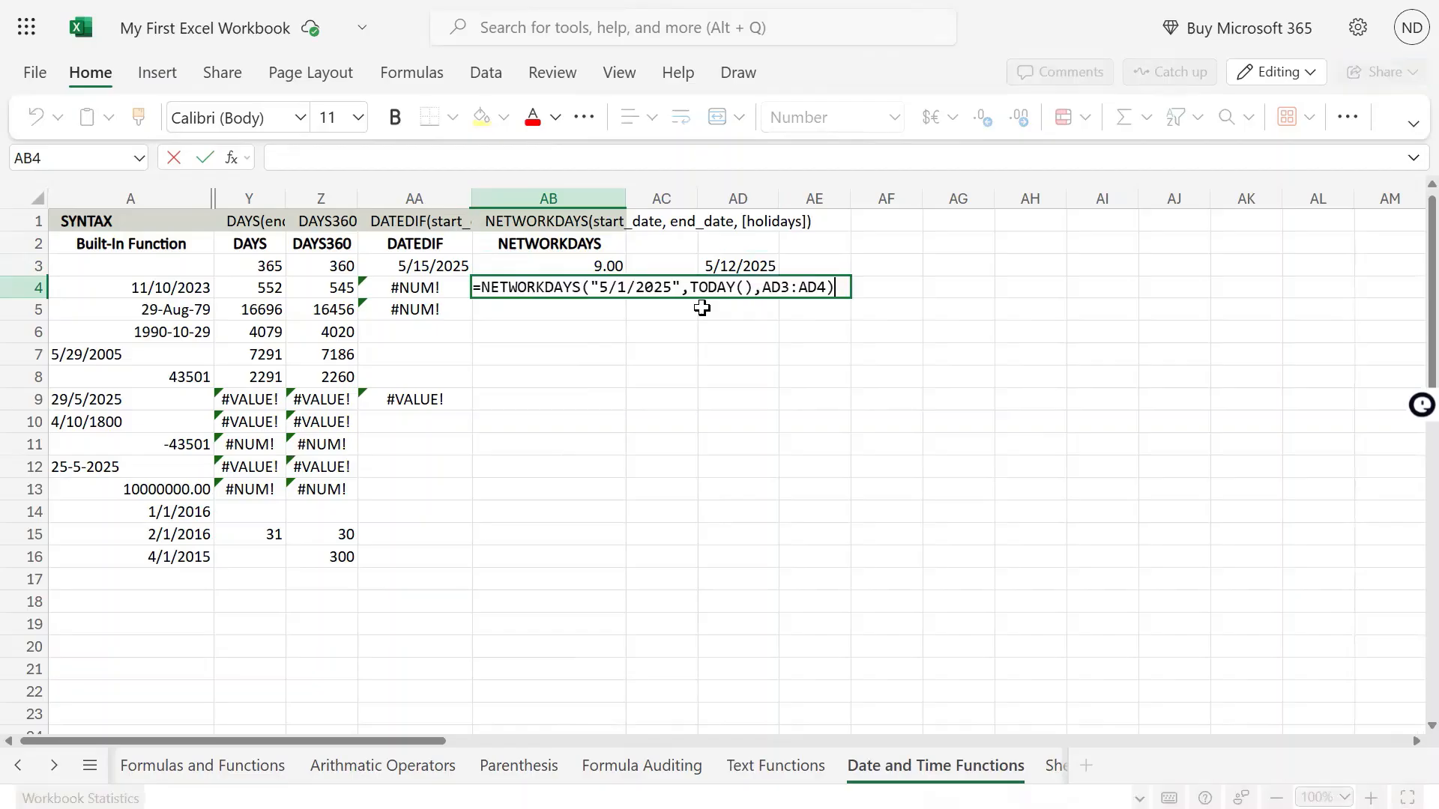
Replace the start date in the AB4 formula with cell A4, making it =NETWORKDAYS(A4,TODAY(),AD3:AD4).
key(Left)
key(Left)
key(Left)
key(Left)
key(Left)
key(Left)
key(Left)
key(Left)
key(Left)
key(Left)
key(Left)
key(Left)
key(Right)
key(Right)
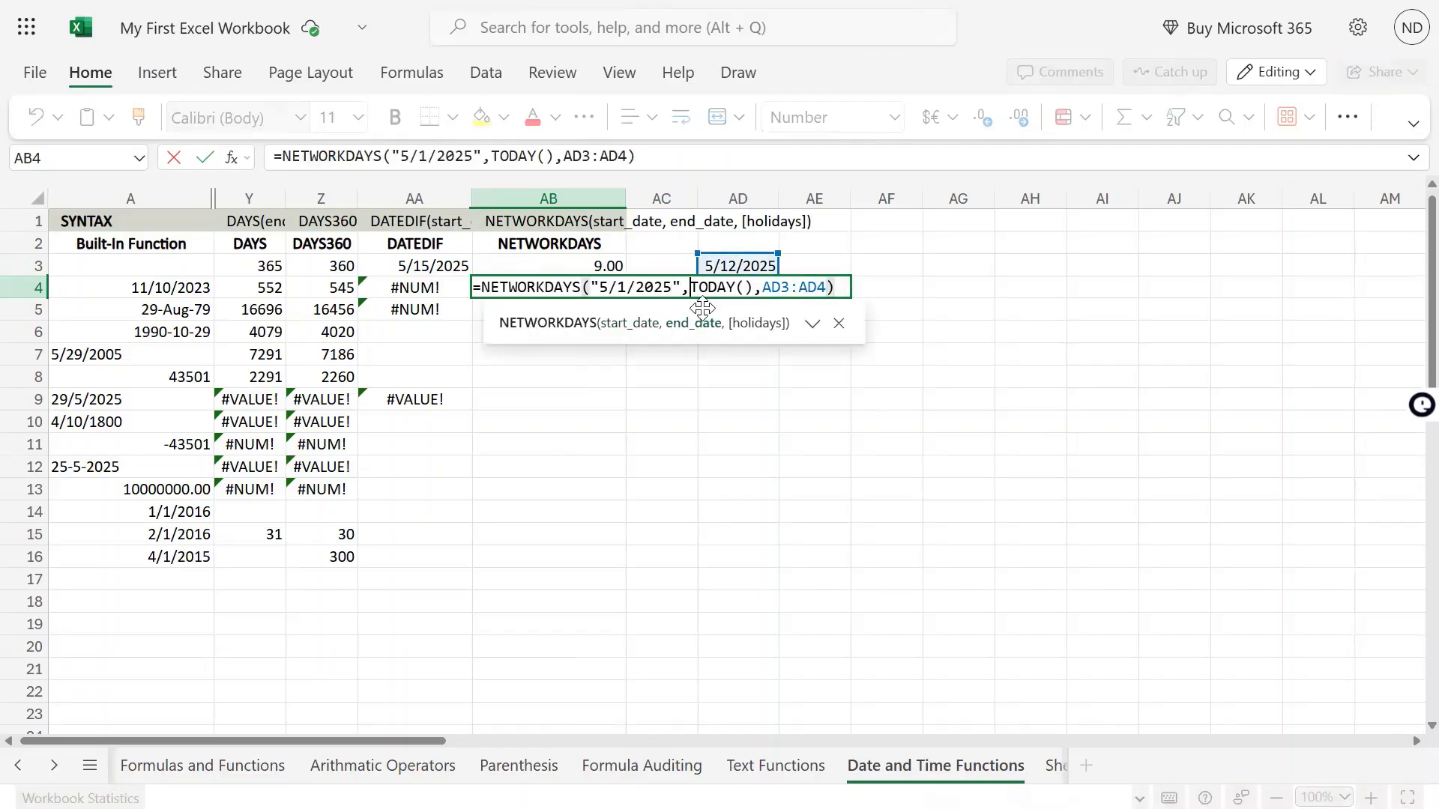
key(Left)
key(shift+Left)
key(shift+Left)
key(shift+Left)
key(shift+Left)
key(shift+Left)
key(shift+Left)
key(shift+Left)
key(shift+Left)
key(shift+Left)
key(shift+Left)
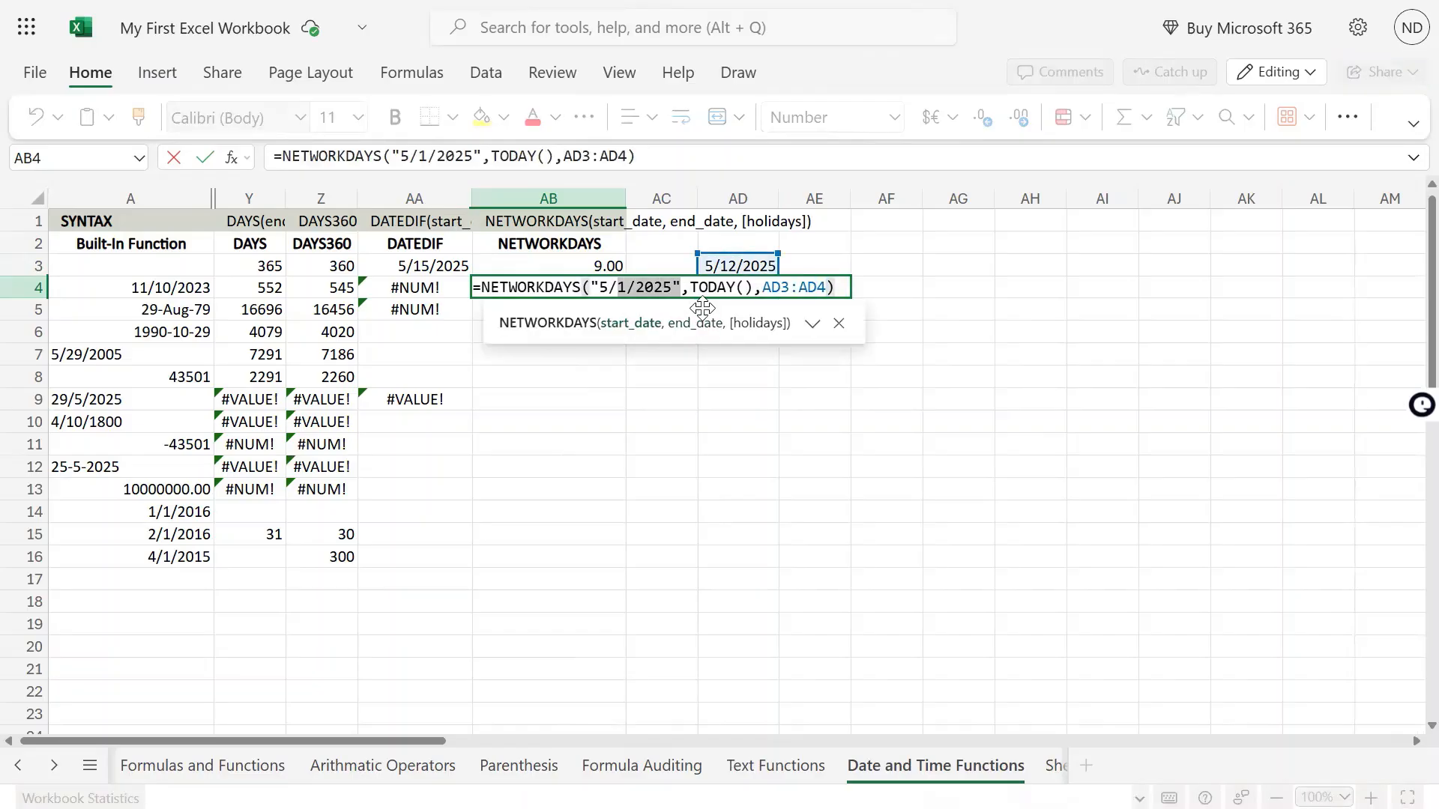
key(BackSpace)
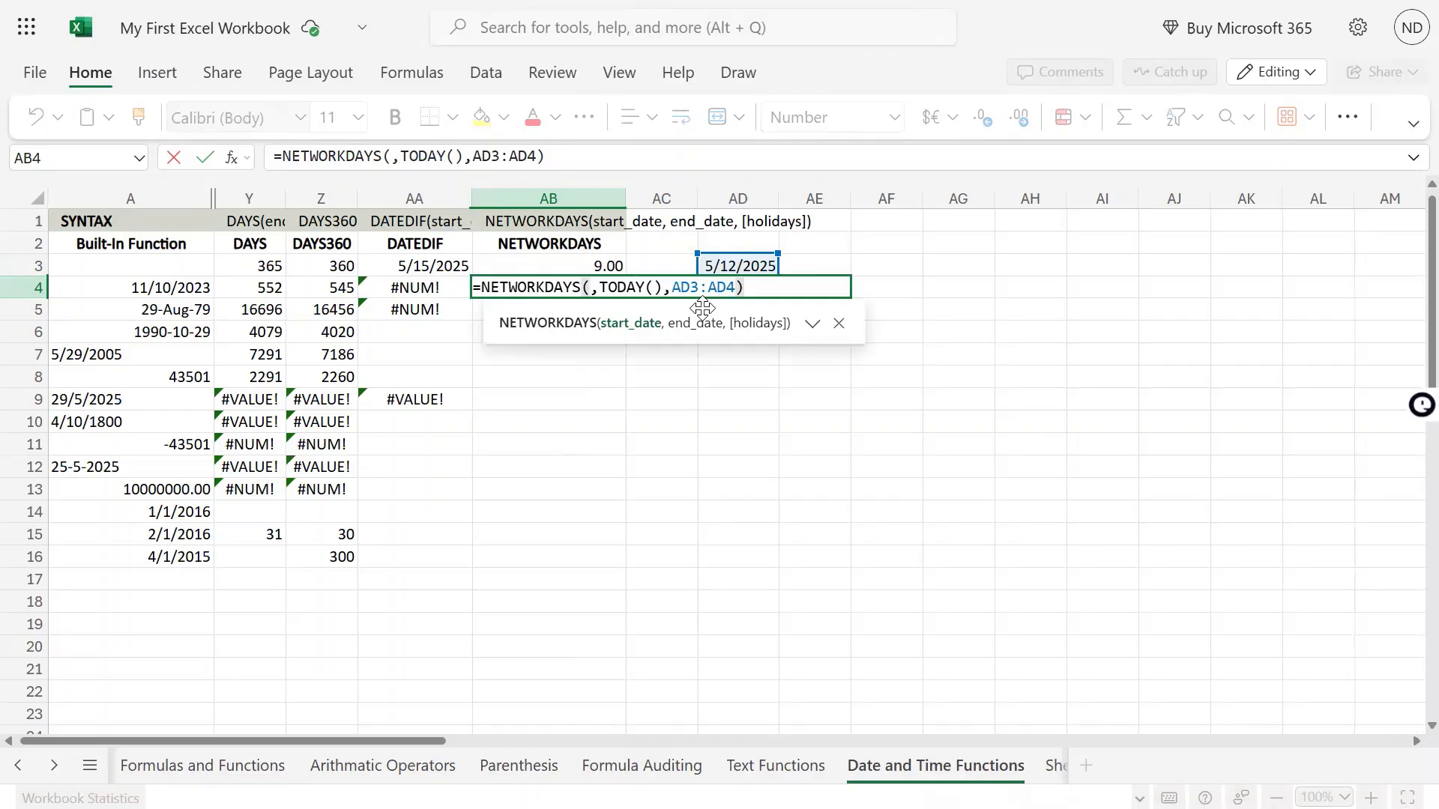
click(174, 288)
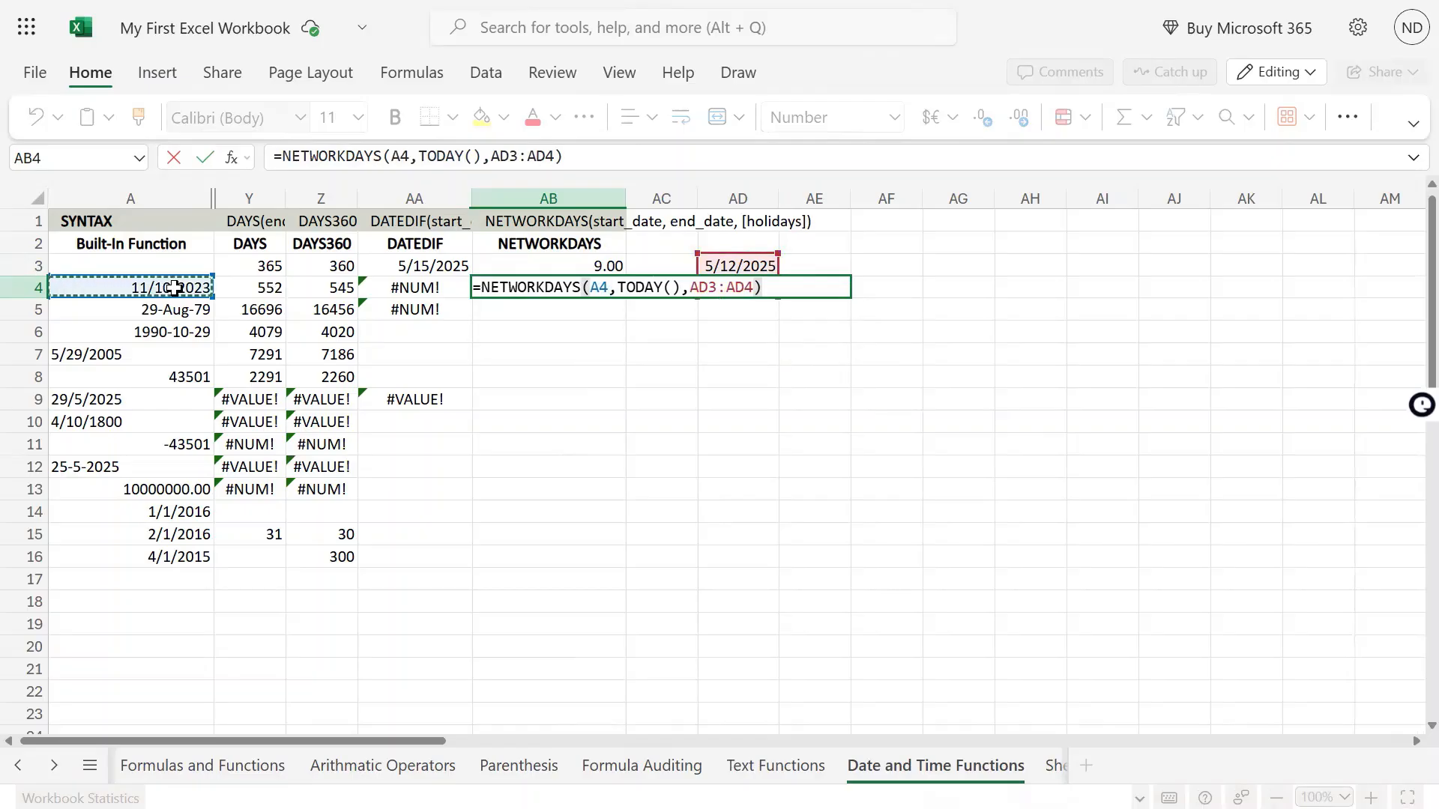
key(Return)
key(Up)
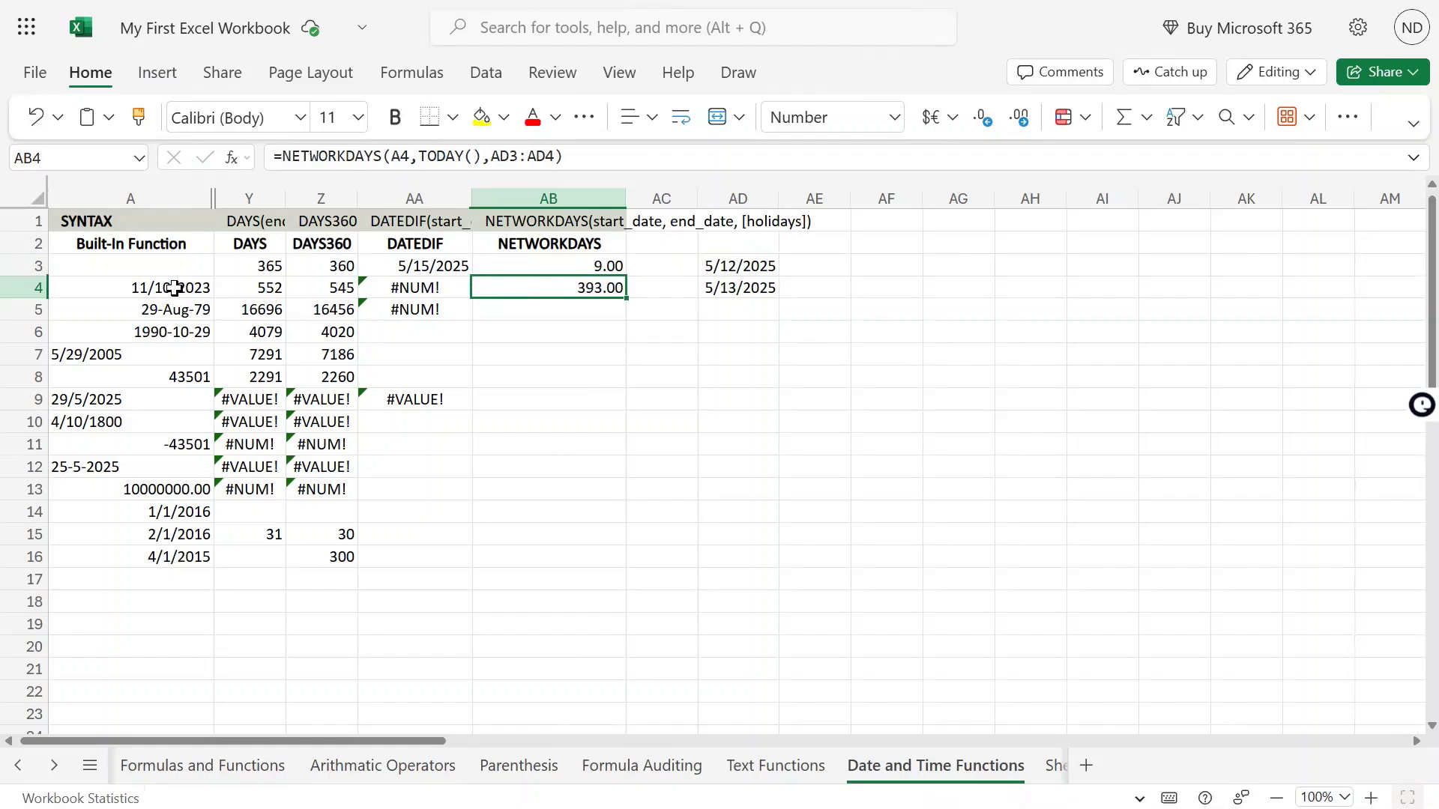
Remove the holidays argument from the AB4 formula and reselect the range AD3:AD4 as its third argument.
key(F2)
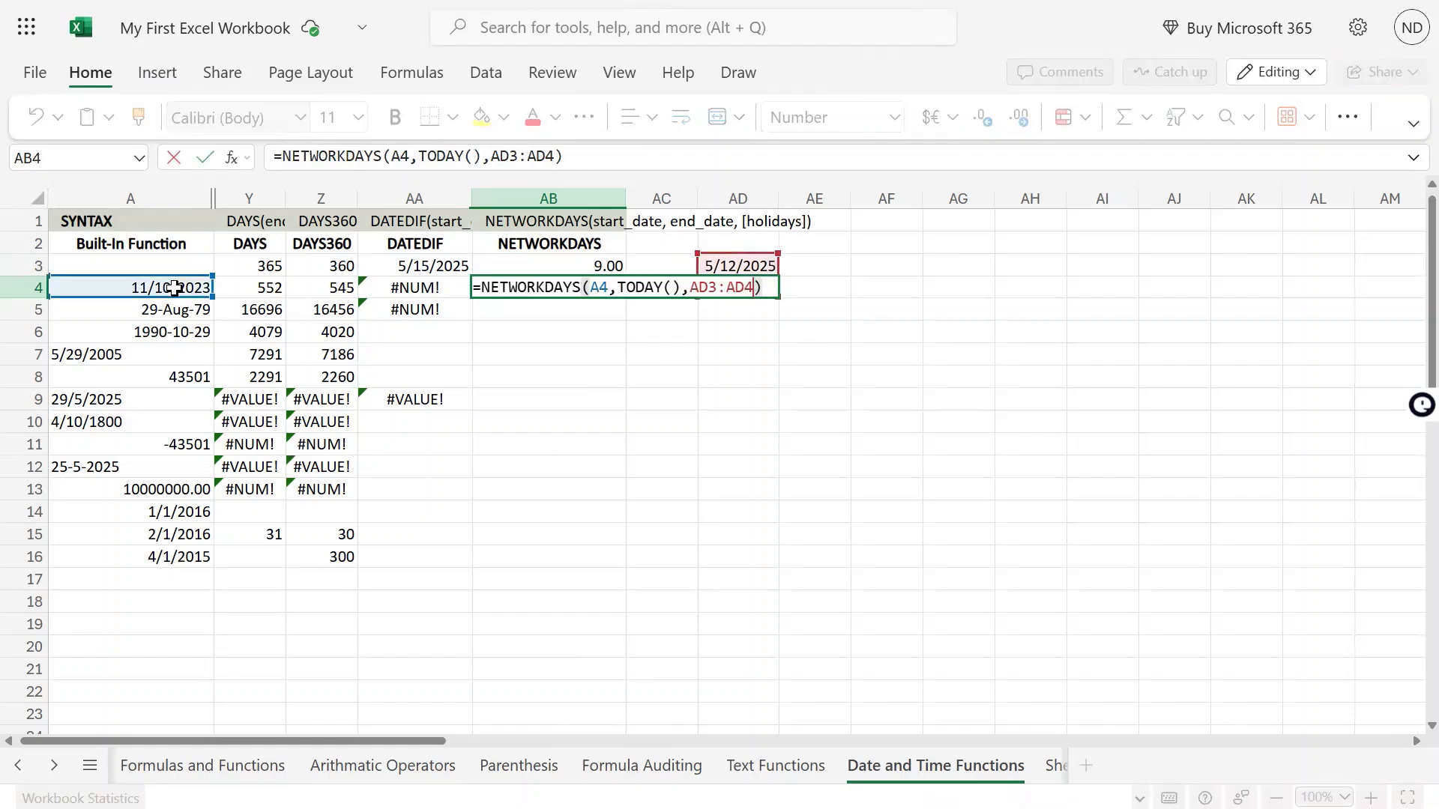
key(BackSpace)
key(BackSpace)
key(BackSpace)
key(BackSpace)
key(BackSpace)
key(BackSpace)
key(BackSpace)
key(BackSpace)
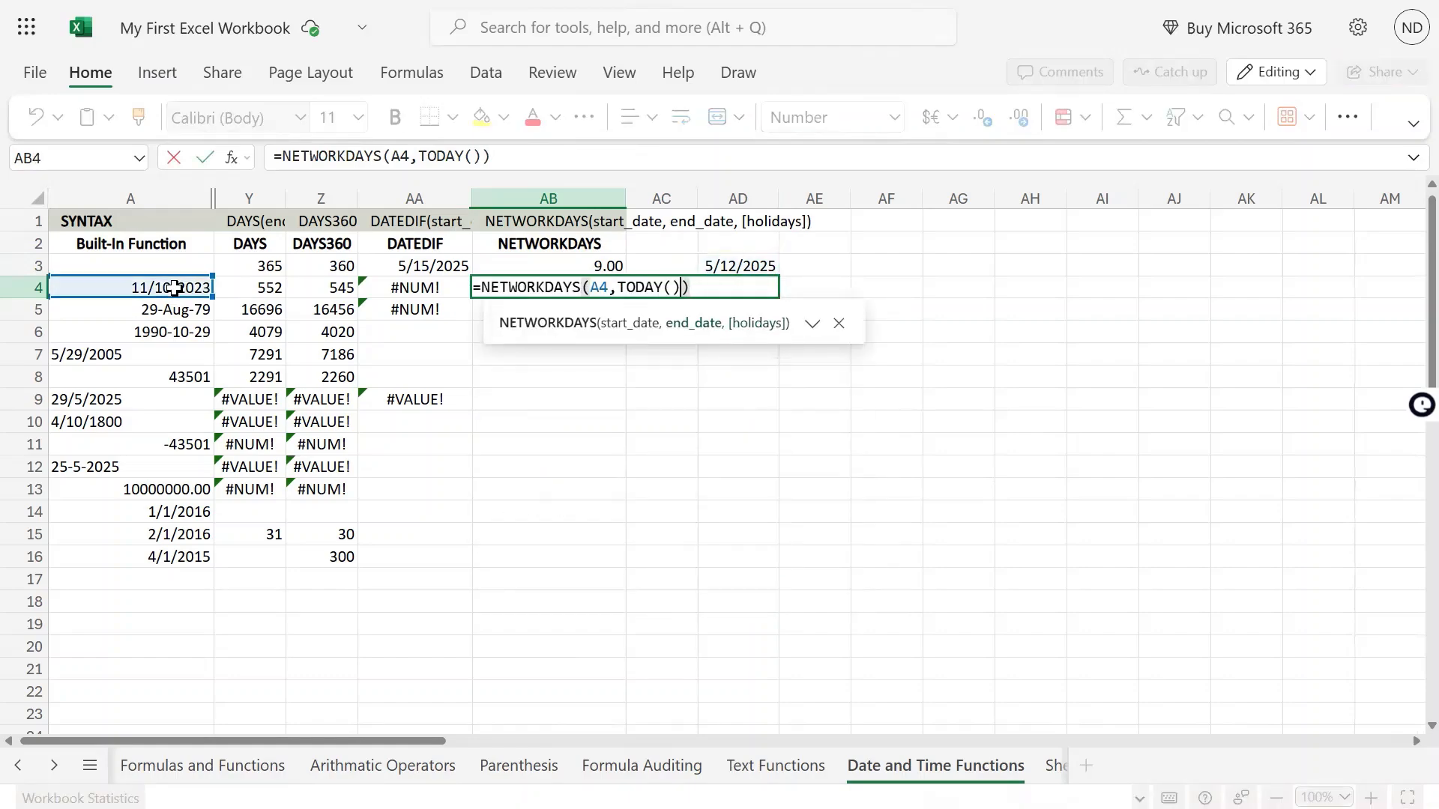
key(Return)
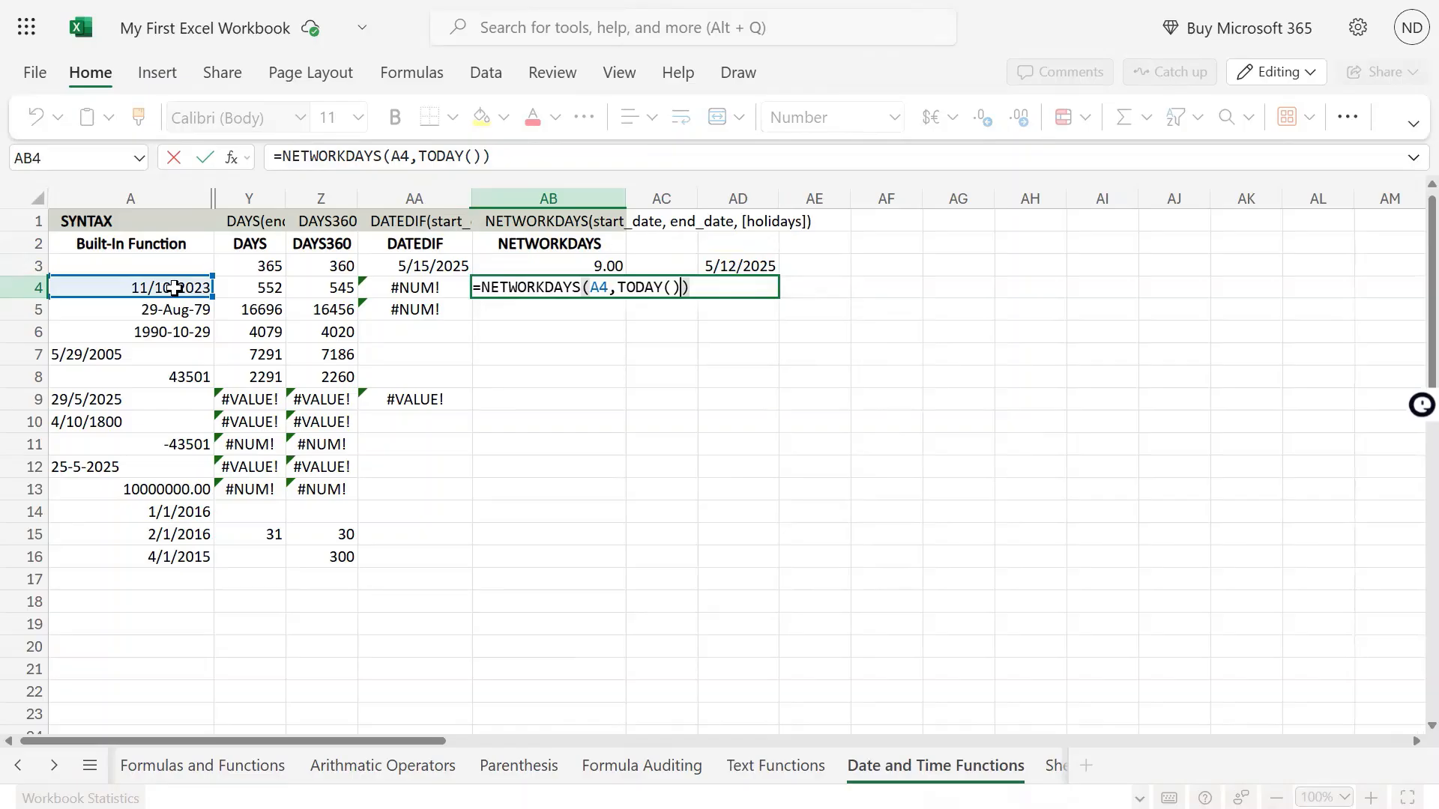
key(Left)
text(,)
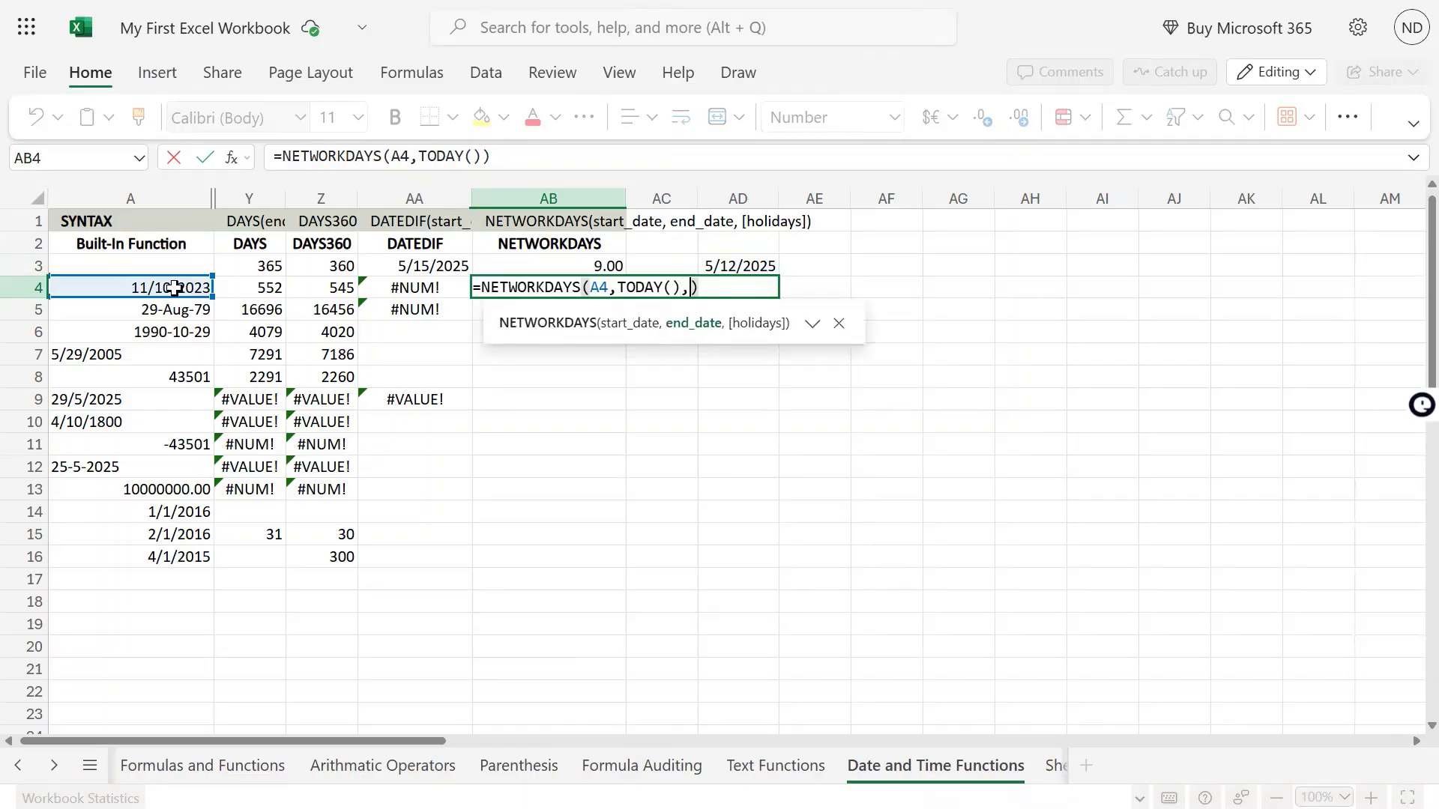
drag(719, 261, 722, 299)
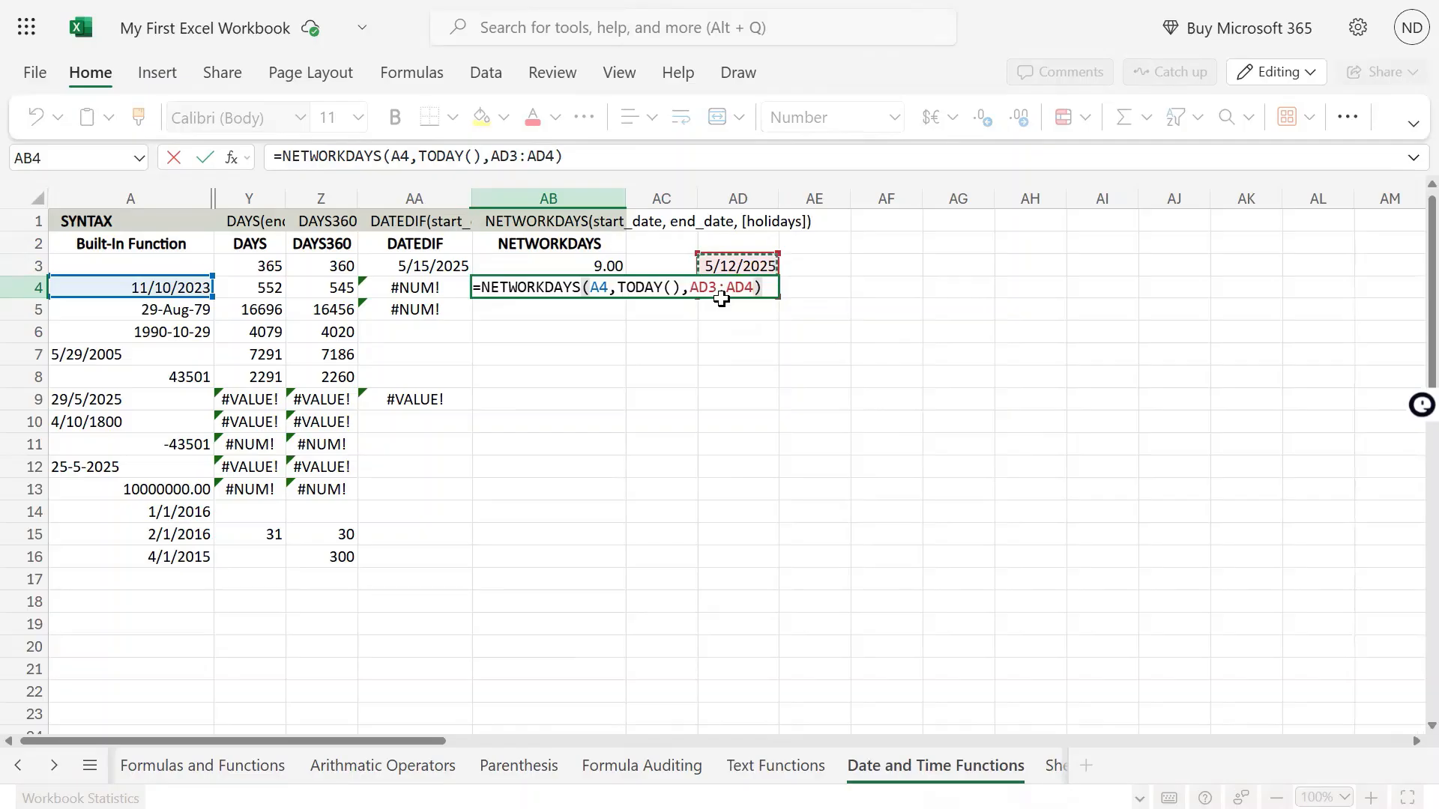
Make the holidays range in the AB4 formula absolute as $AD$3:$AD$4.
key(shift+Left)
key(shift+Left)
key(shift+Left)
key(shift+Left)
key(shift+Left)
key(shift+Left)
key(shift+Right)
key(shift+Right)
key(shift+Right)
key(shift+Right)
key(shift+Right)
key(shift+Right)
key(F2)
key(shift+Left)
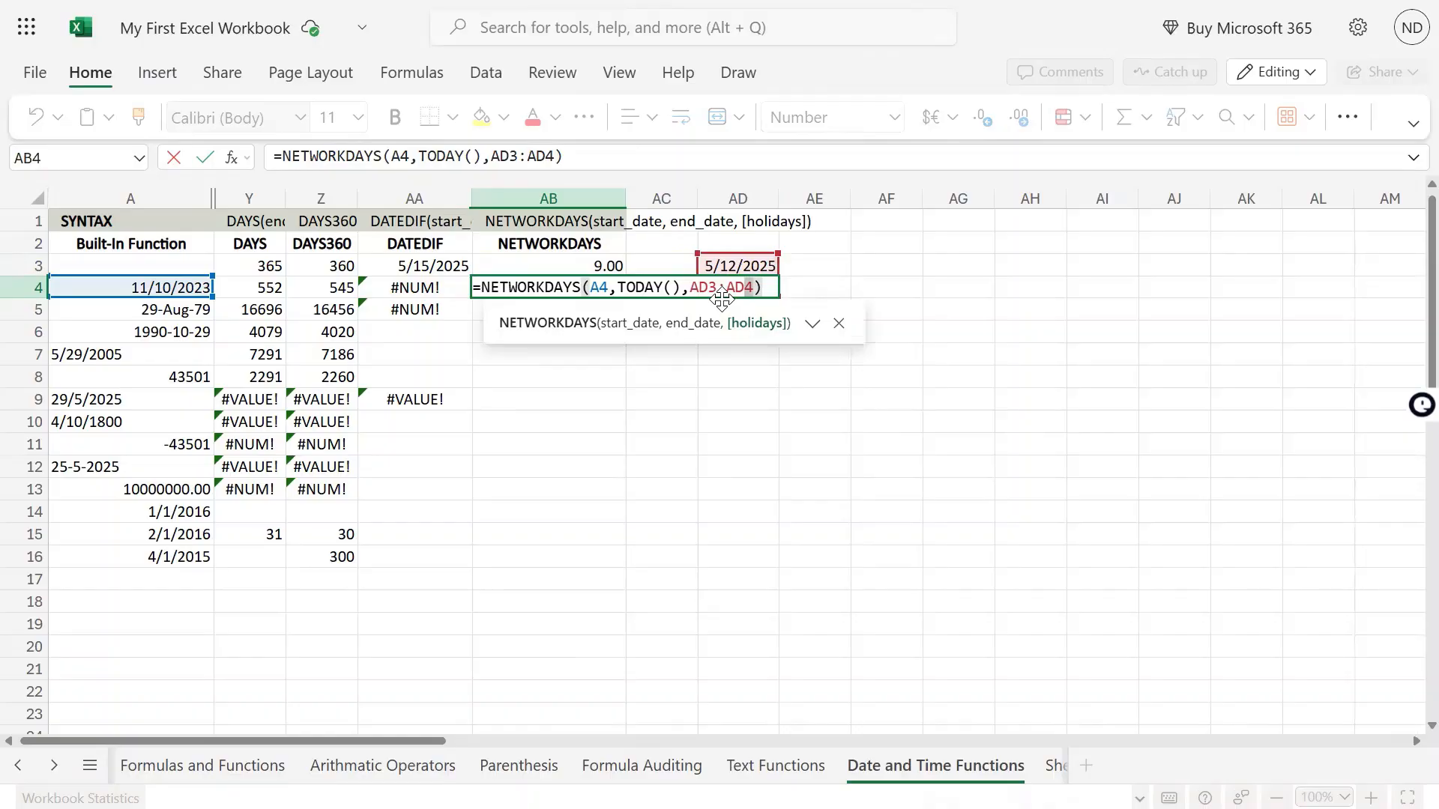
key(shift+Left)
key(shift+Left)
key(shift+Left)
key(shift+Left)
key(shift+Left)
key(shift+Left)
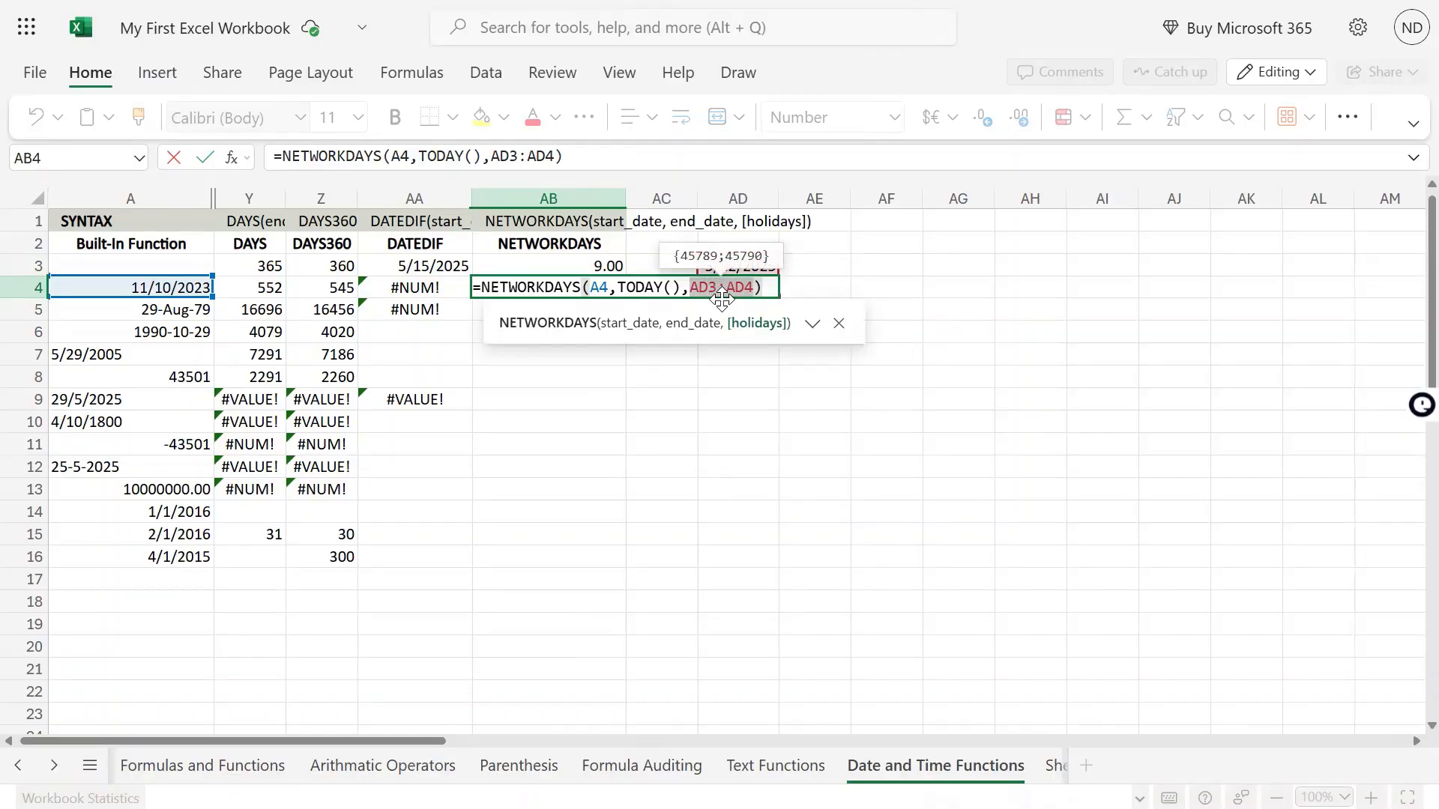
key(F4)
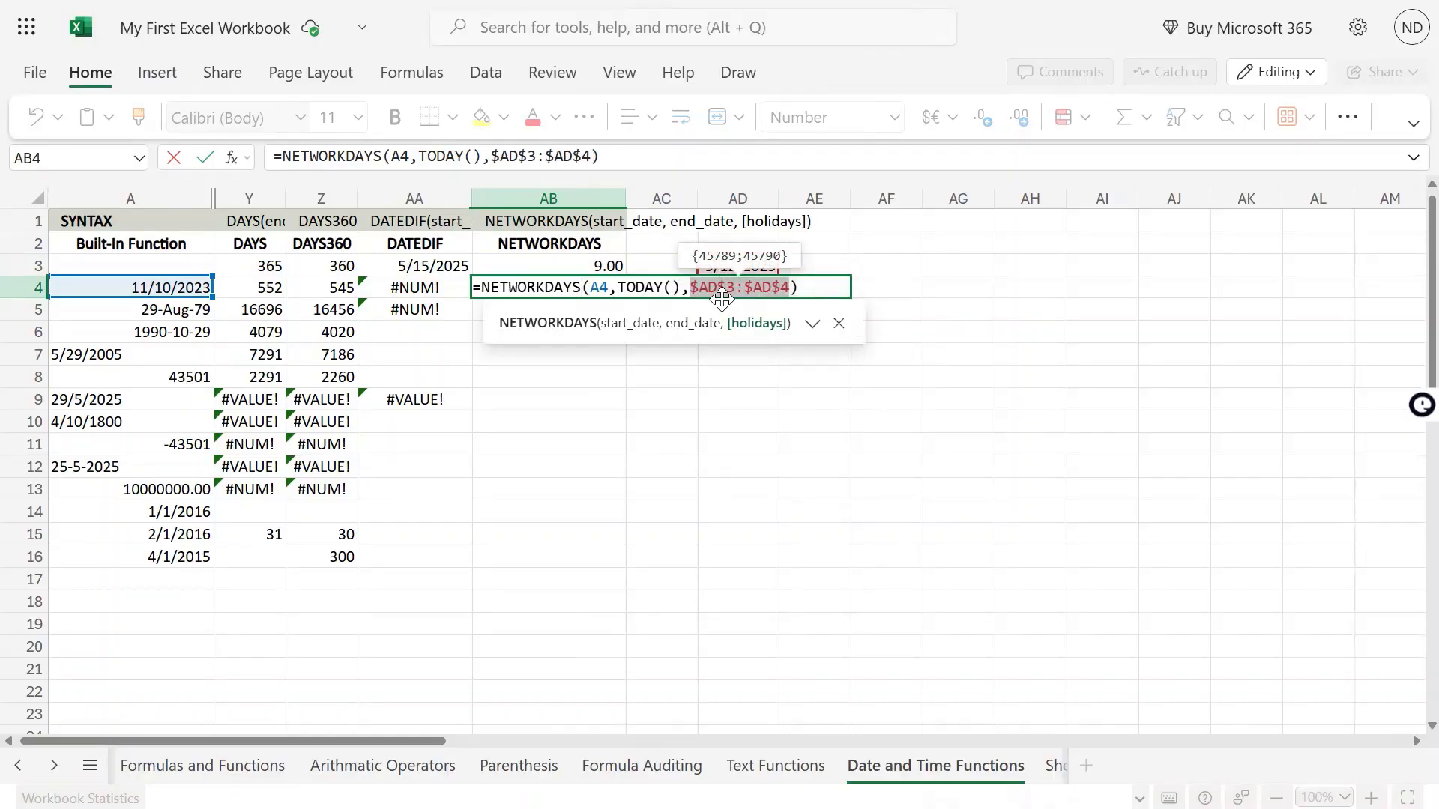
key(Return)
Copy the NETWORKDAYS formula from AB4 down into AB5.
key(Up)
key(ctrl+c)
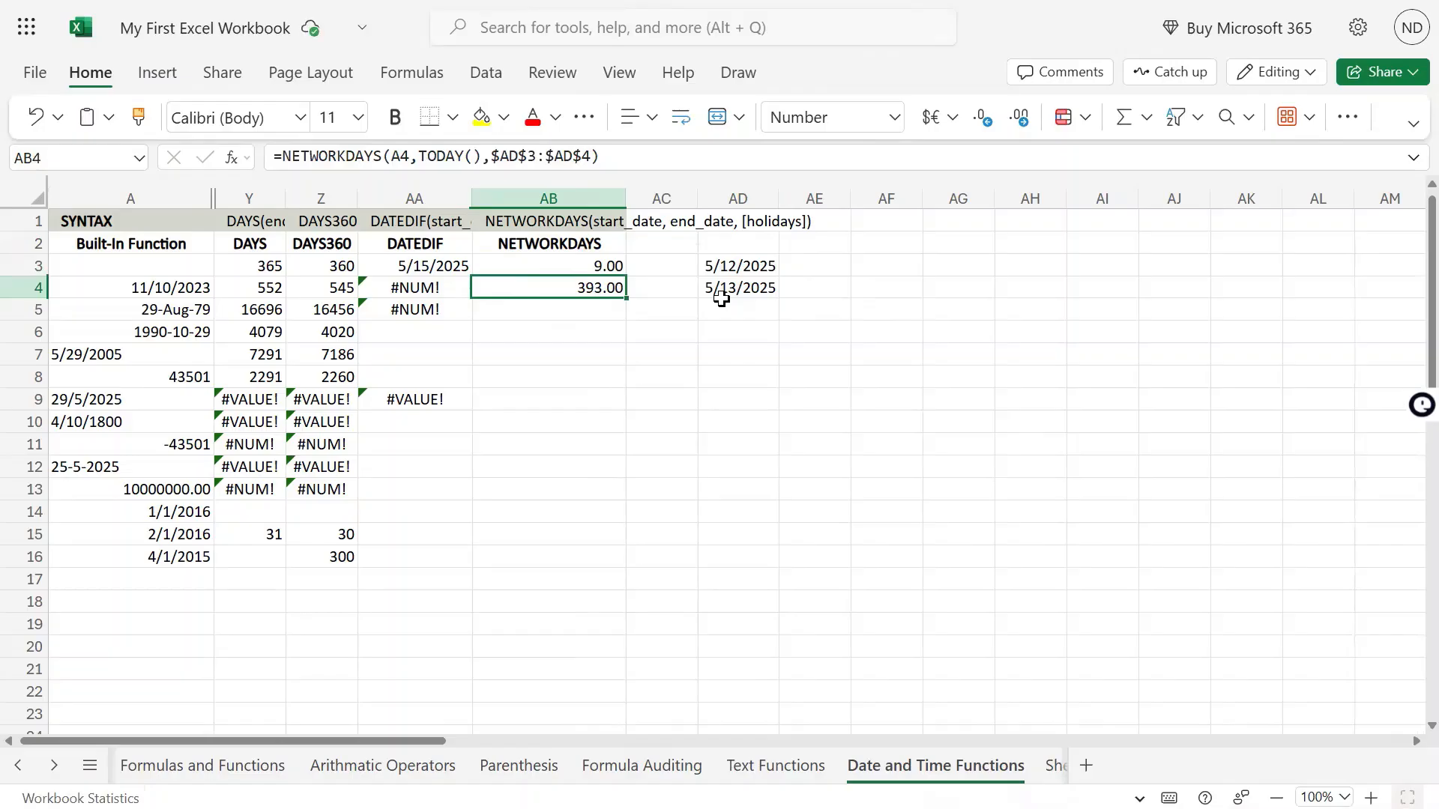
key(Down)
key(ctrl+v)
Compare the NETWORKDAYS result in AB5 with the DAYS and DAYS360 results in row 5, and review the holiday dates in AD3:AD4.
key(Left)
key(Left)
key(Left)
key(Left)
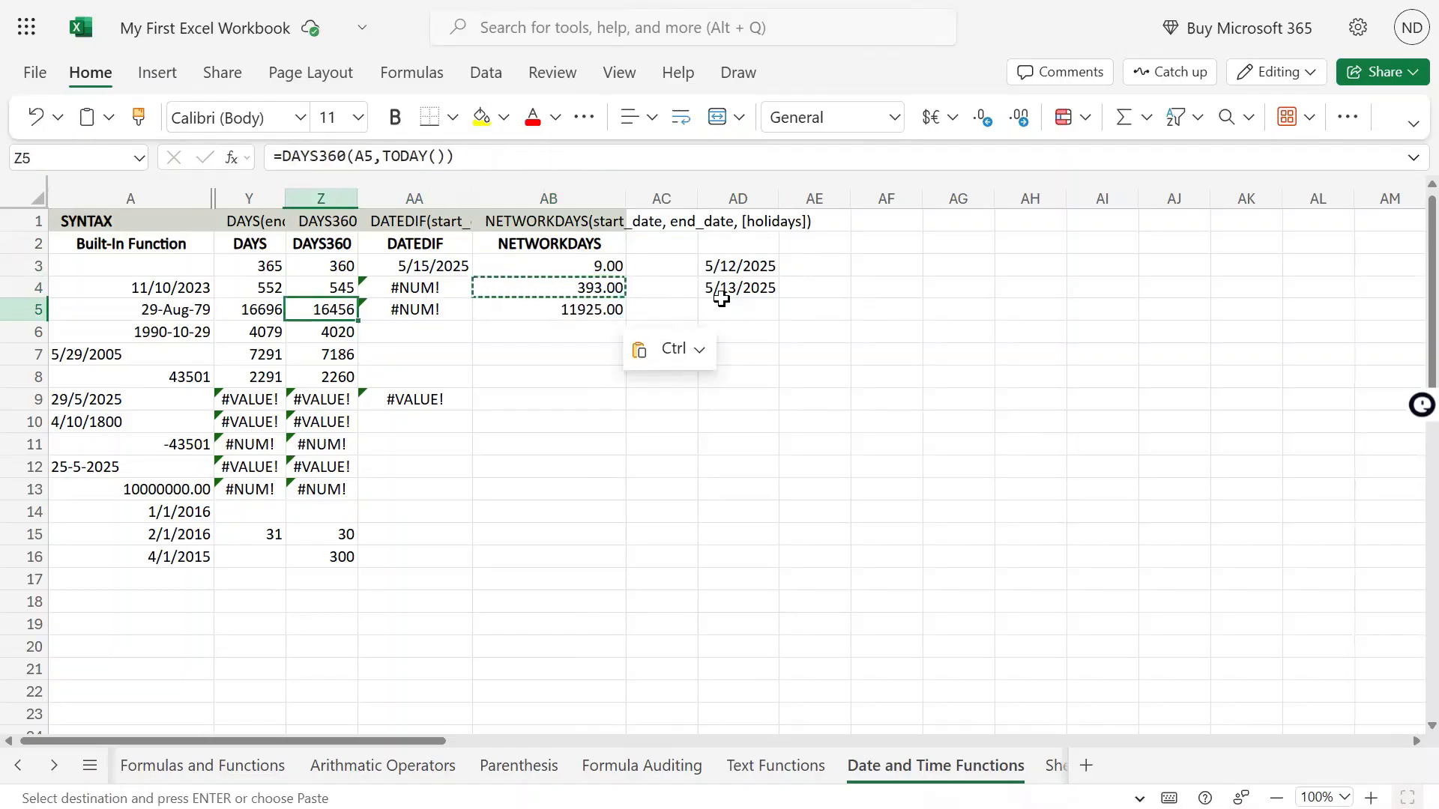
key(Right)
key(Right)
key(Right)
key(Right)
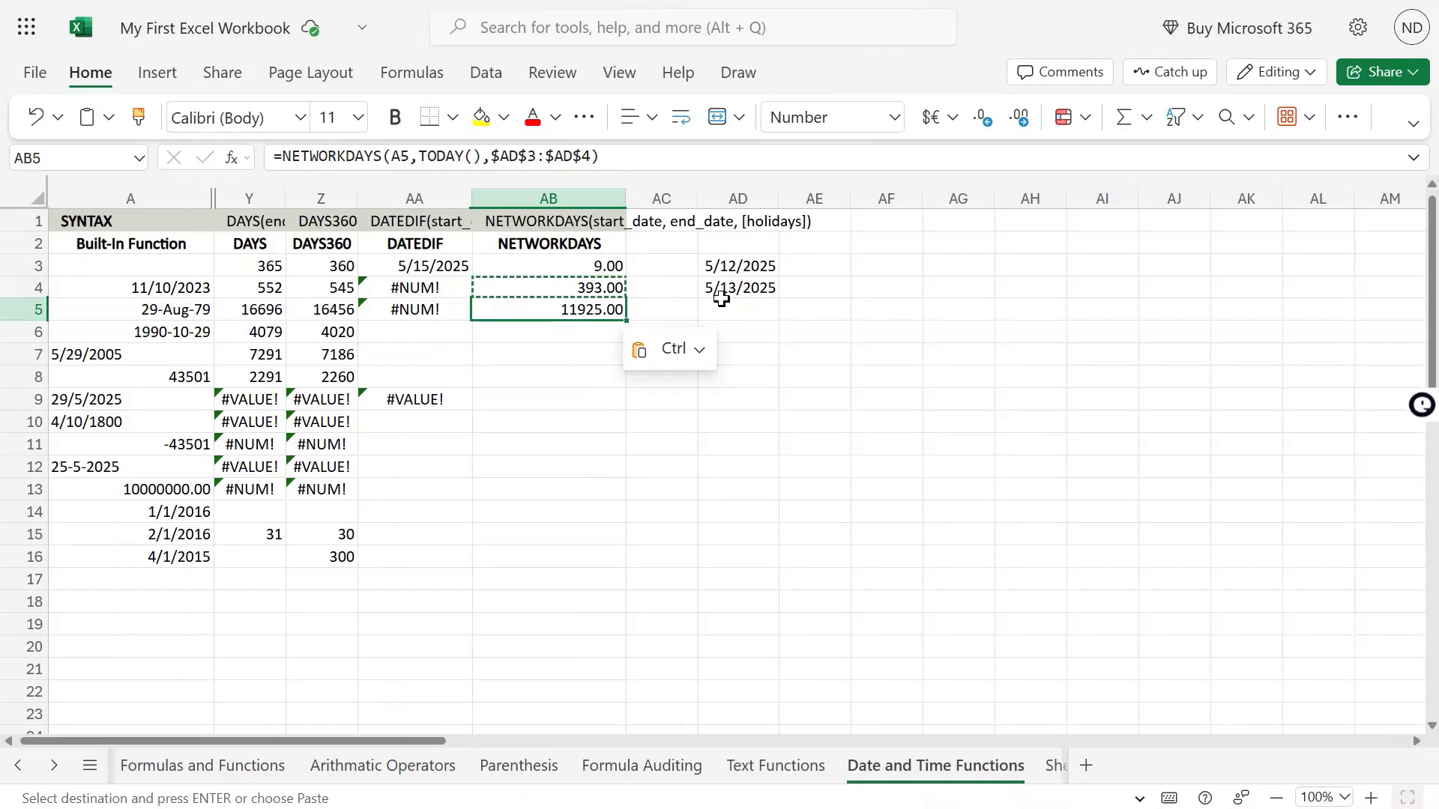
key(Left)
key(Left)
key(Left)
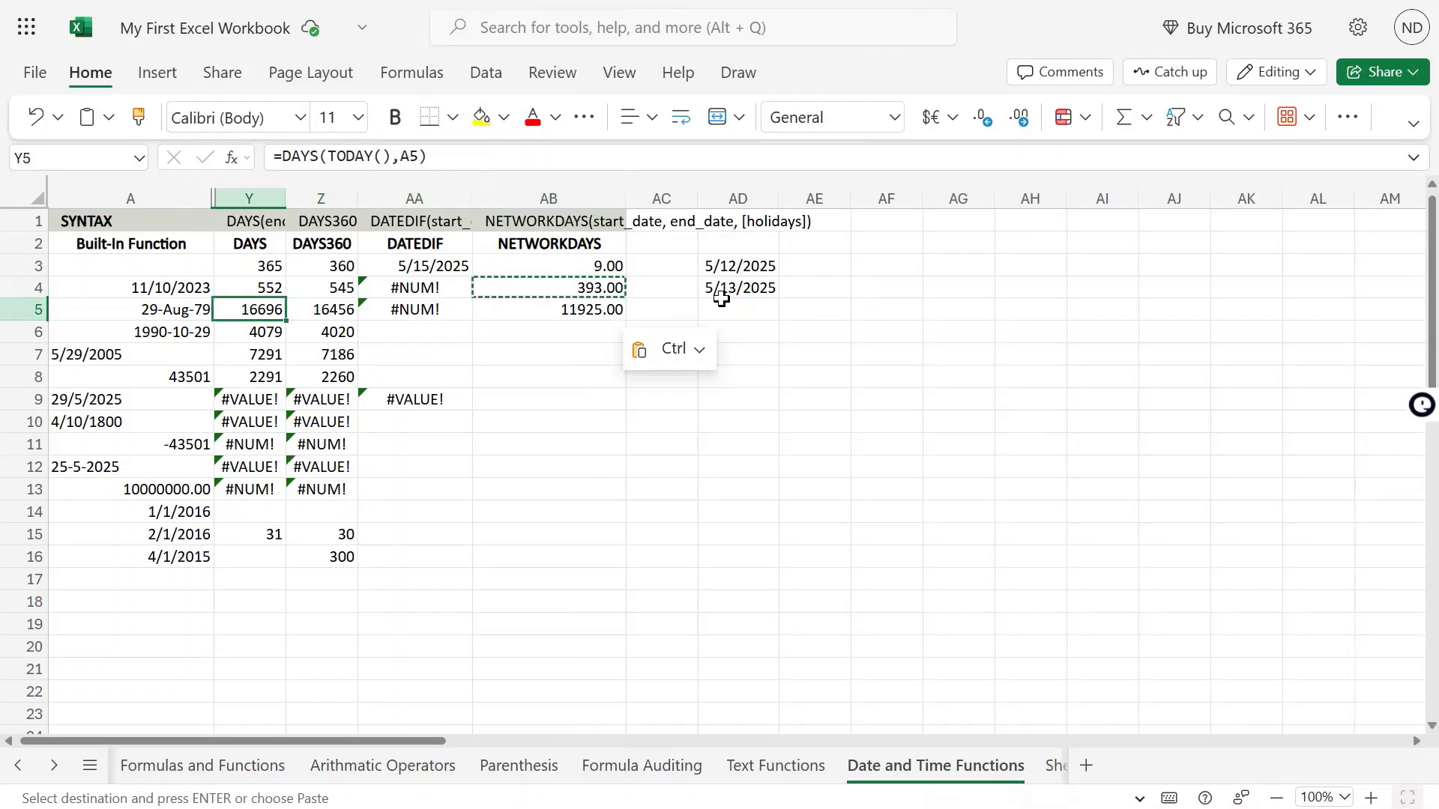
key(shift+Right)
key(Left)
key(Right)
key(Right)
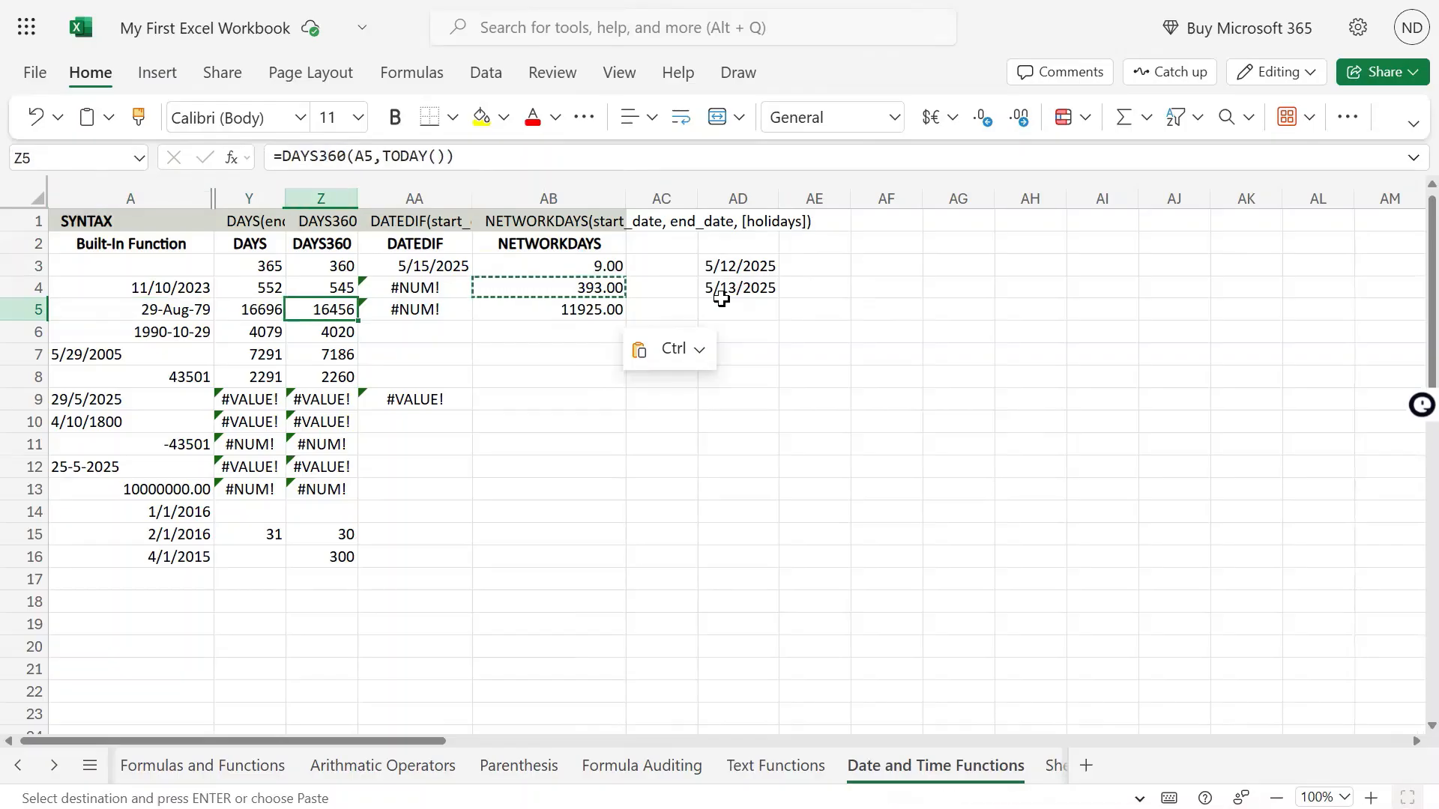
key(Right)
key(Right)
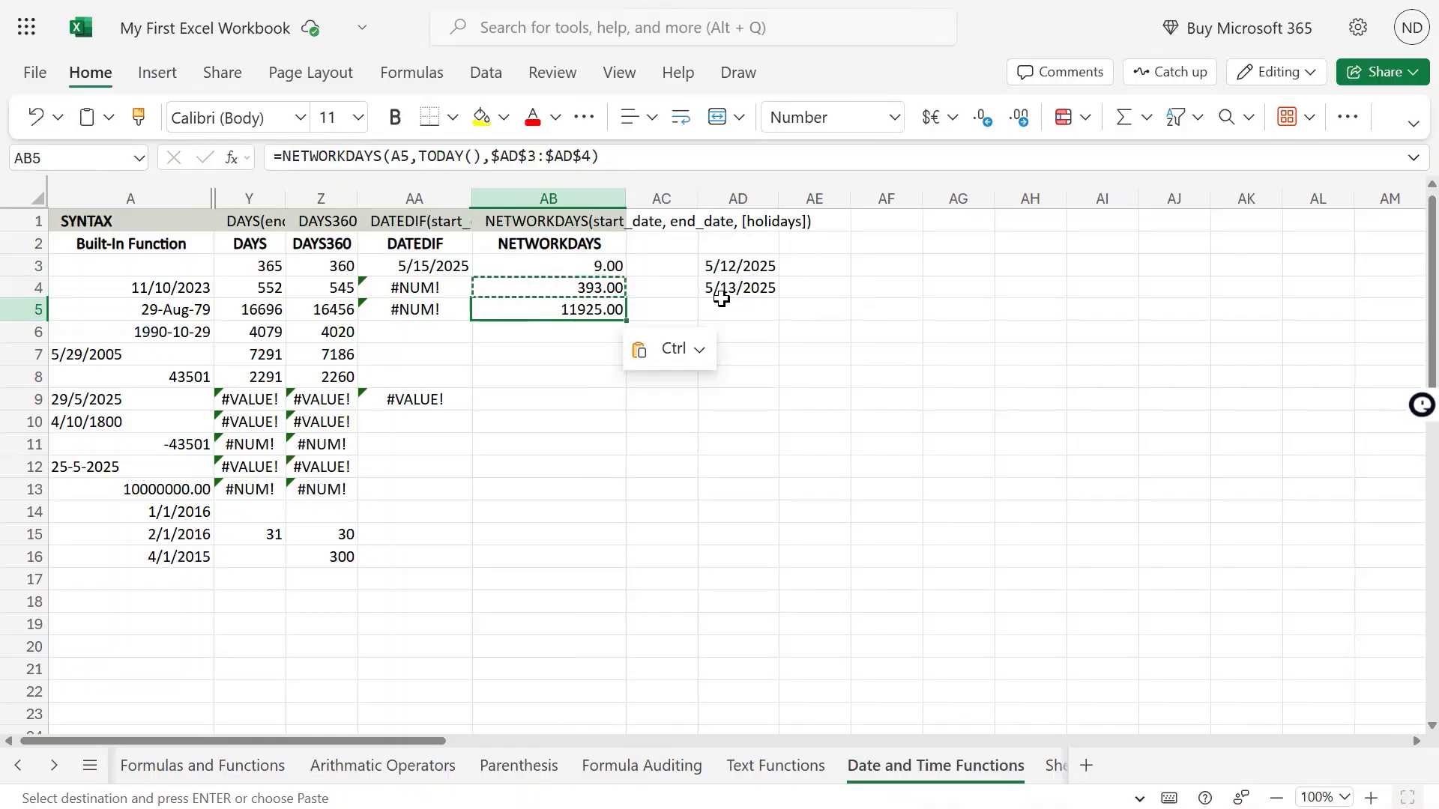
drag(730, 267, 721, 298)
key(Left)
key(Left)
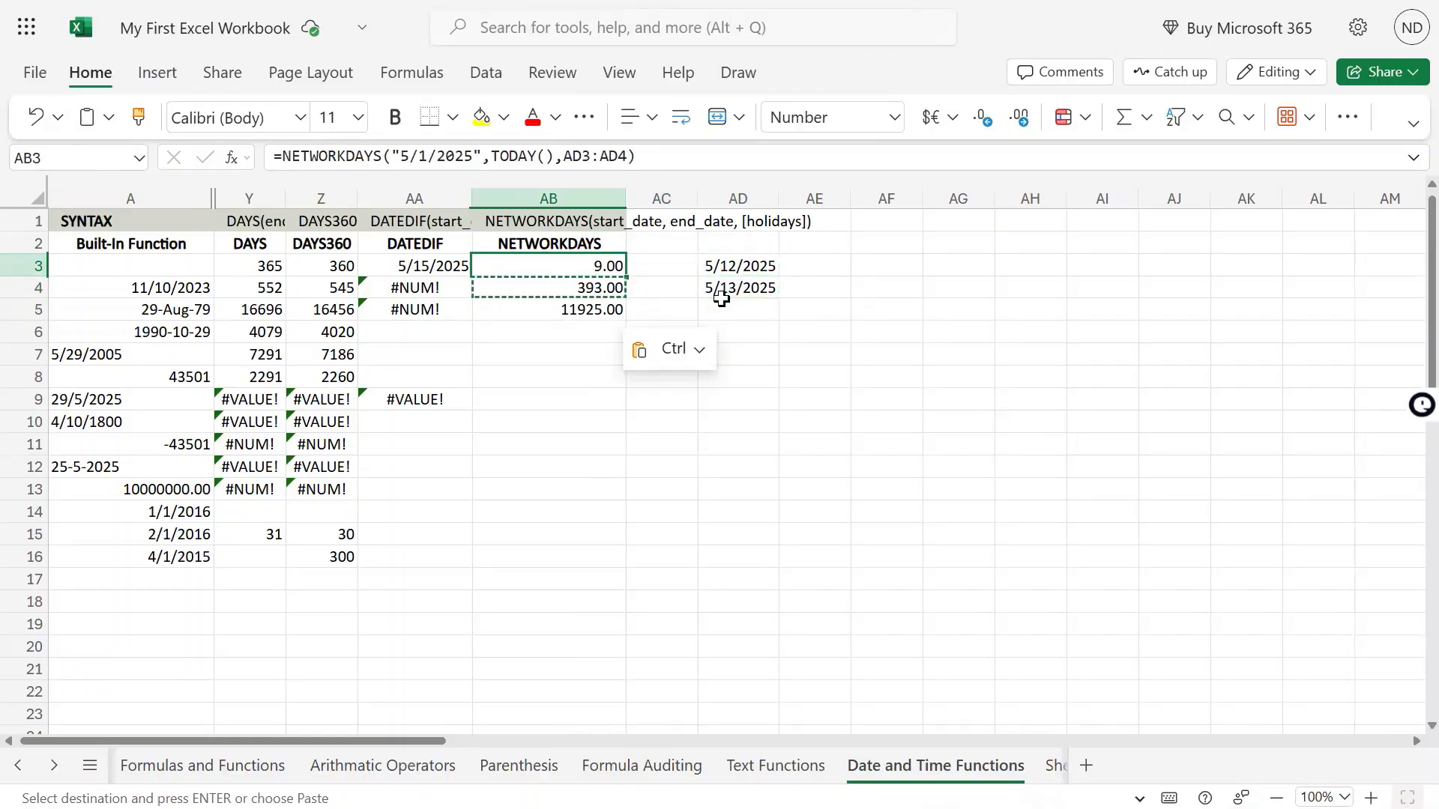
Copy the NETWORKDAYS formula from AB5 down into AB6.
key(Down)
key(Down)
key(ctrl+c)
key(Down)
key(ctrl+v)
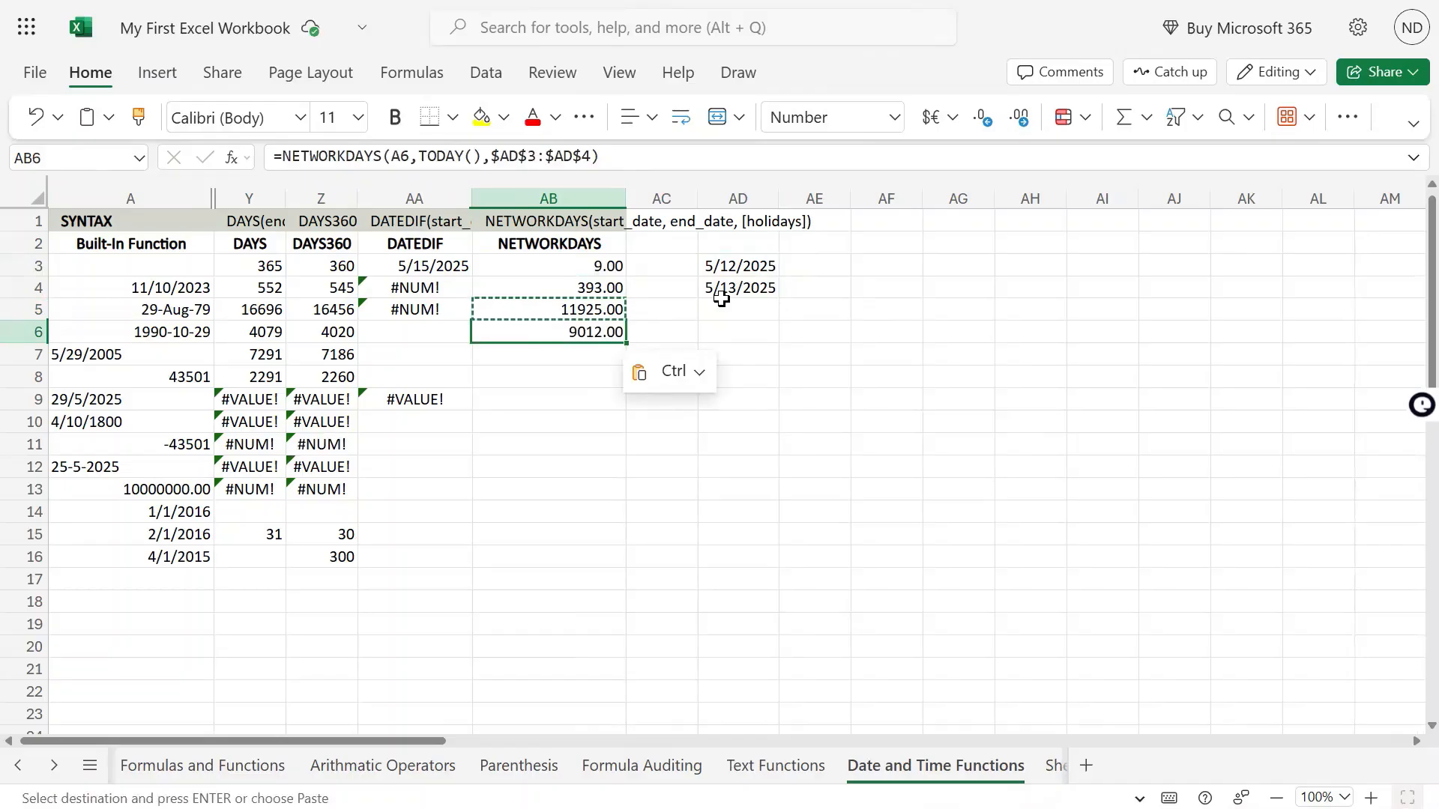
Inspect the NETWORKDAYS formula in AB6 and its neighbouring cells in row 6.
key(F2)
key(Escape)
key(Left)
key(Left)
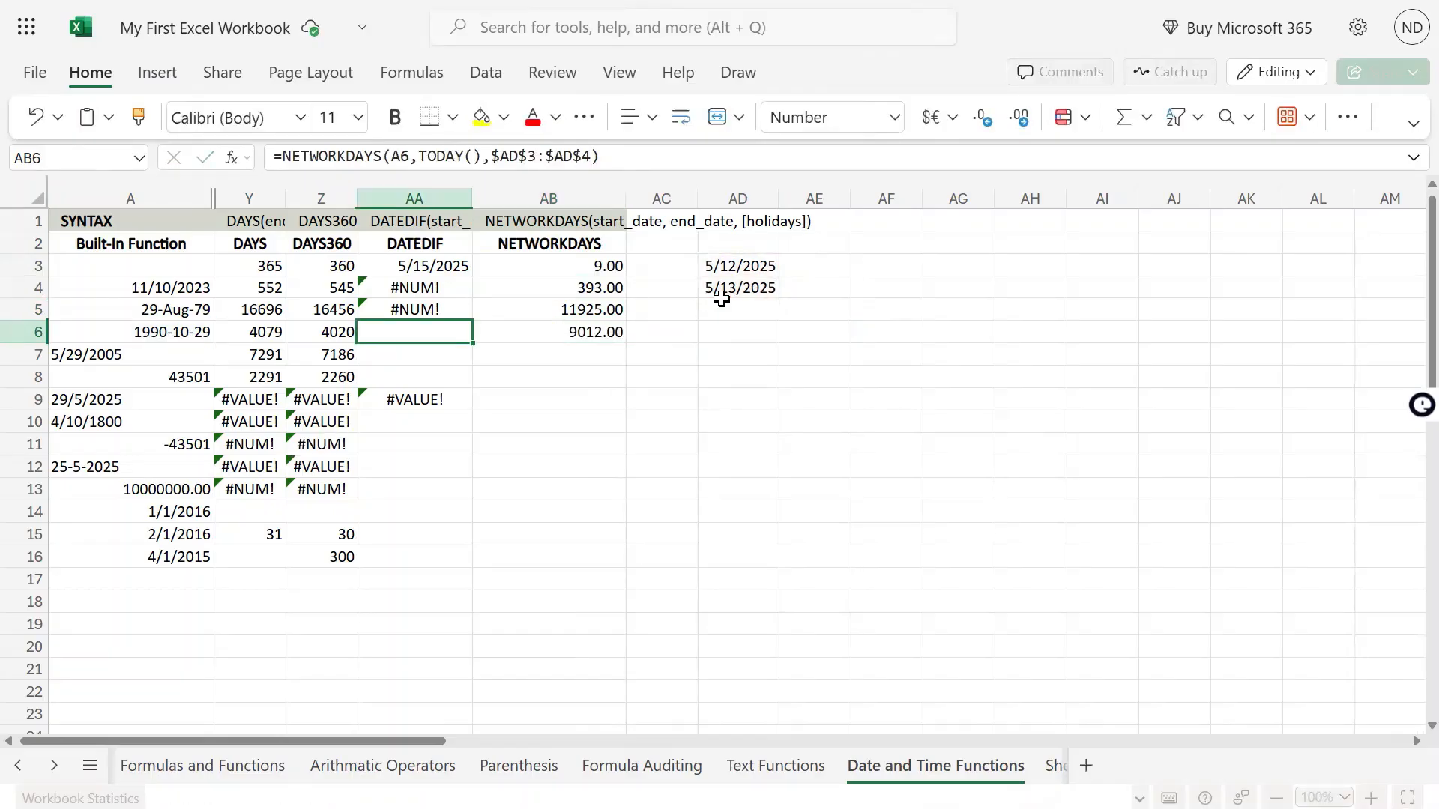
key(Right)
key(Right)
key(Left)
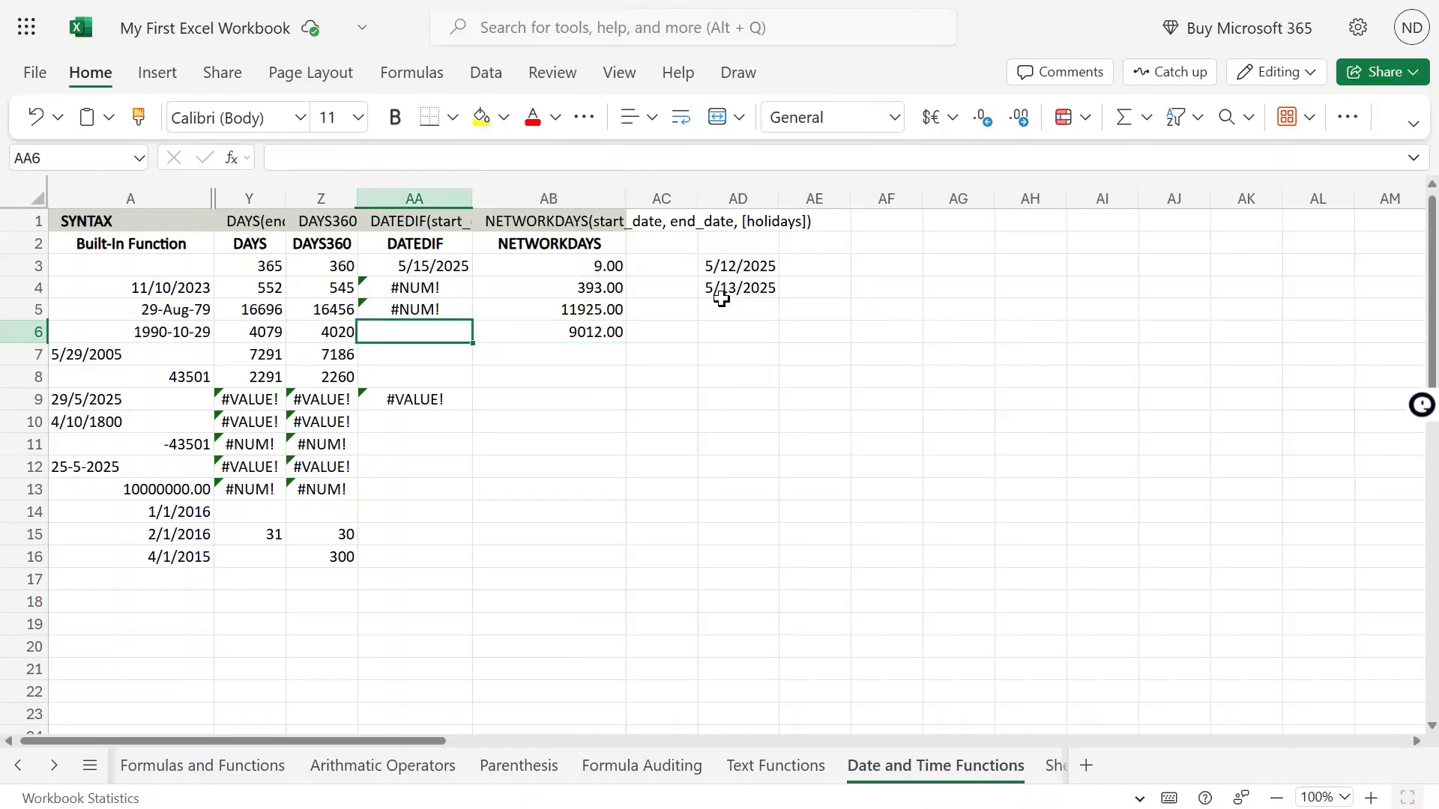
Replace TODAY() with A6 as the end date in the NETWORKDAYS formula in AB6.
key(Right)
key(ctrl+c)
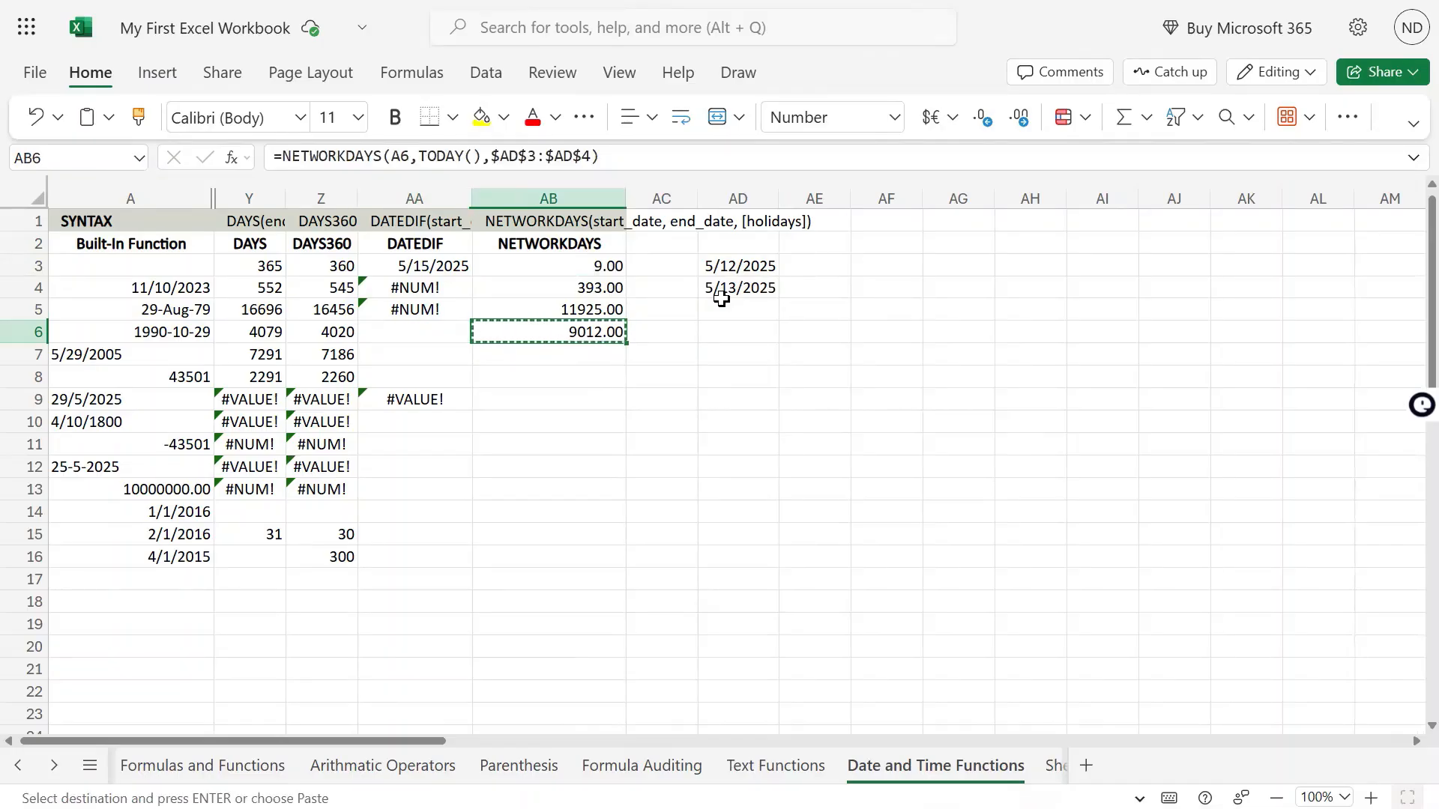
key(F2)
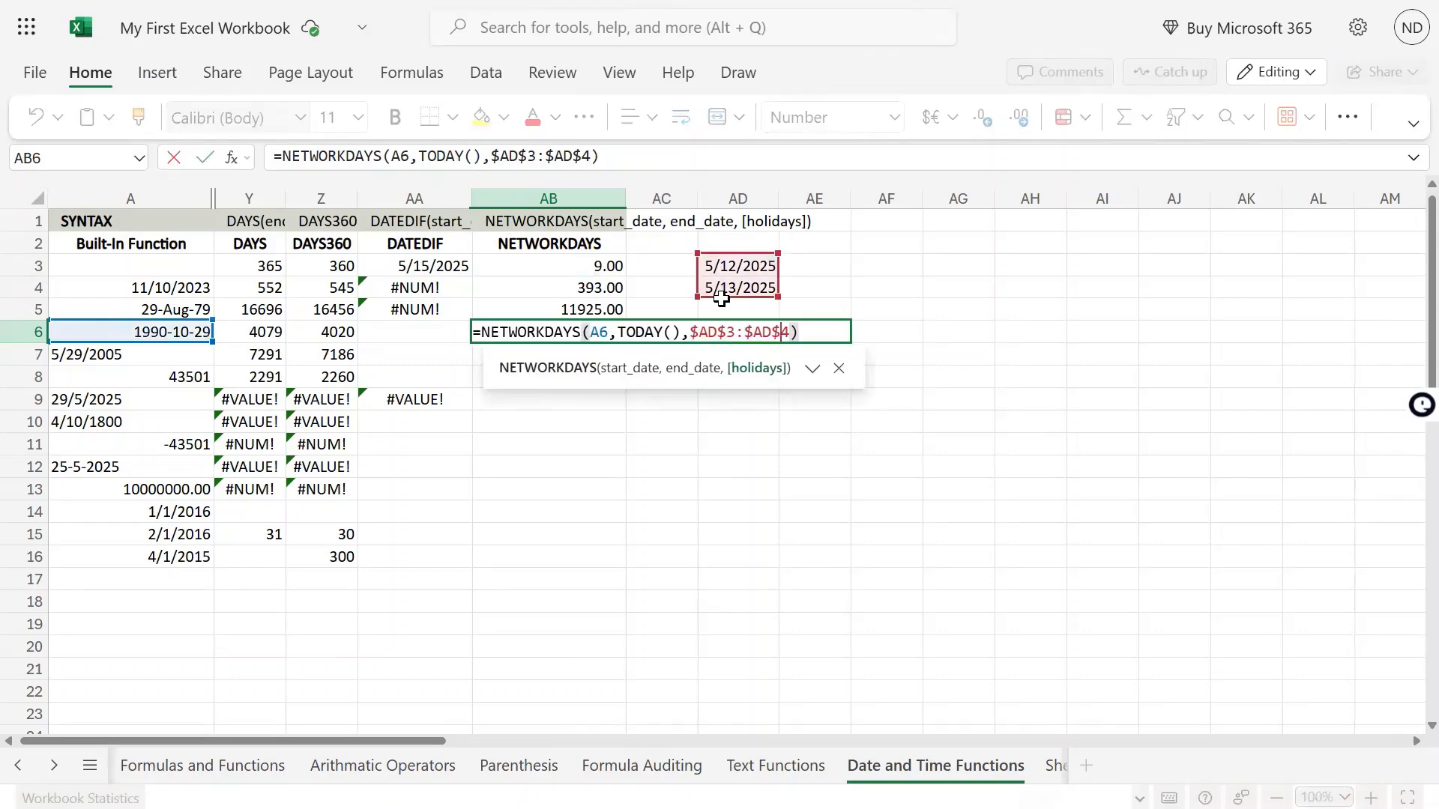
key(Left)
key(Left)
key(Left)
key(Left)
key(Left)
key(Left)
key(Left)
key(Left)
key(Left)
key(Left)
key(Left)
key(Left)
key(Left)
key(Left)
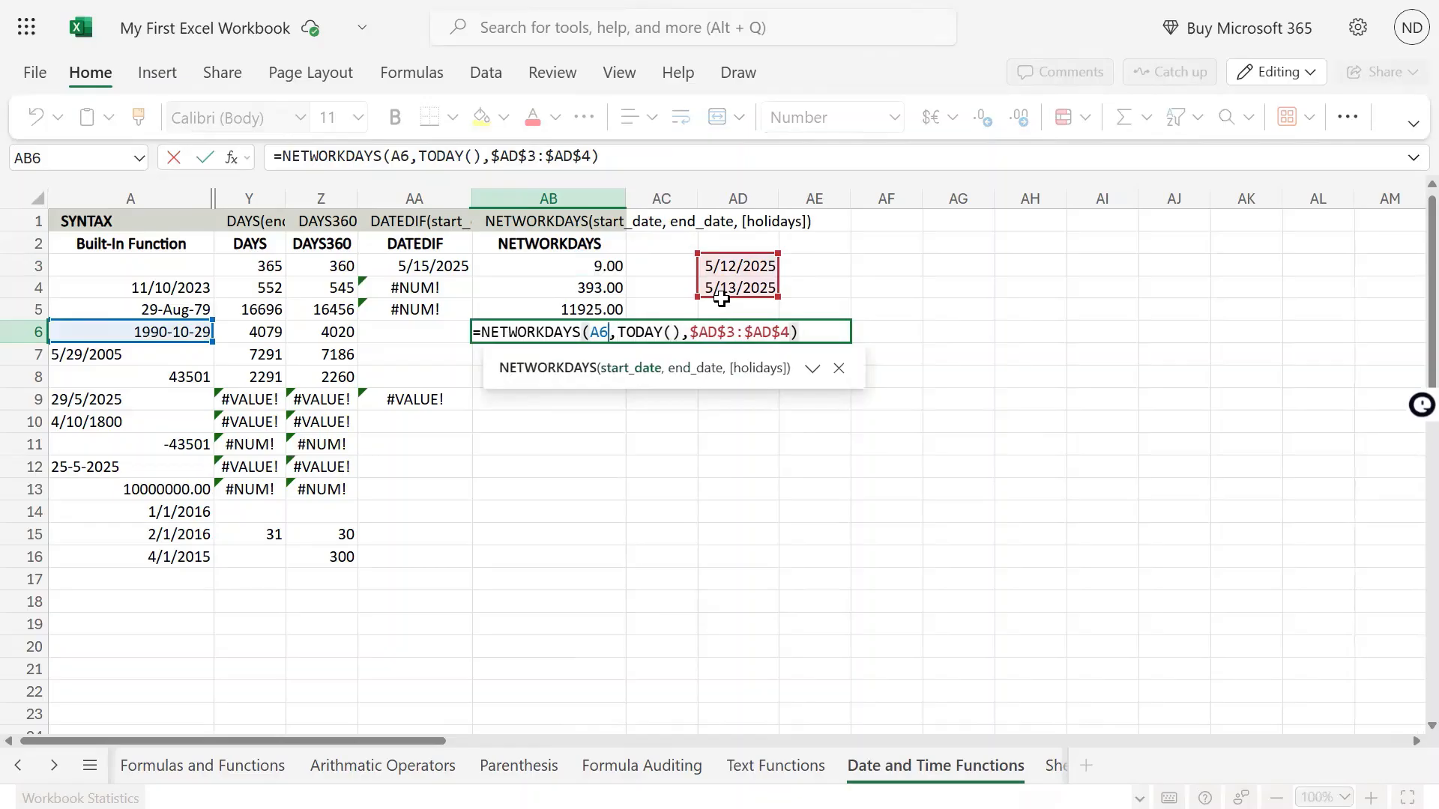
key(shift+Right)
key(shift+Right)
key(shift+Right)
key(shift+Right)
key(shift+Right)
key(shift+Right)
key(shift+Right)
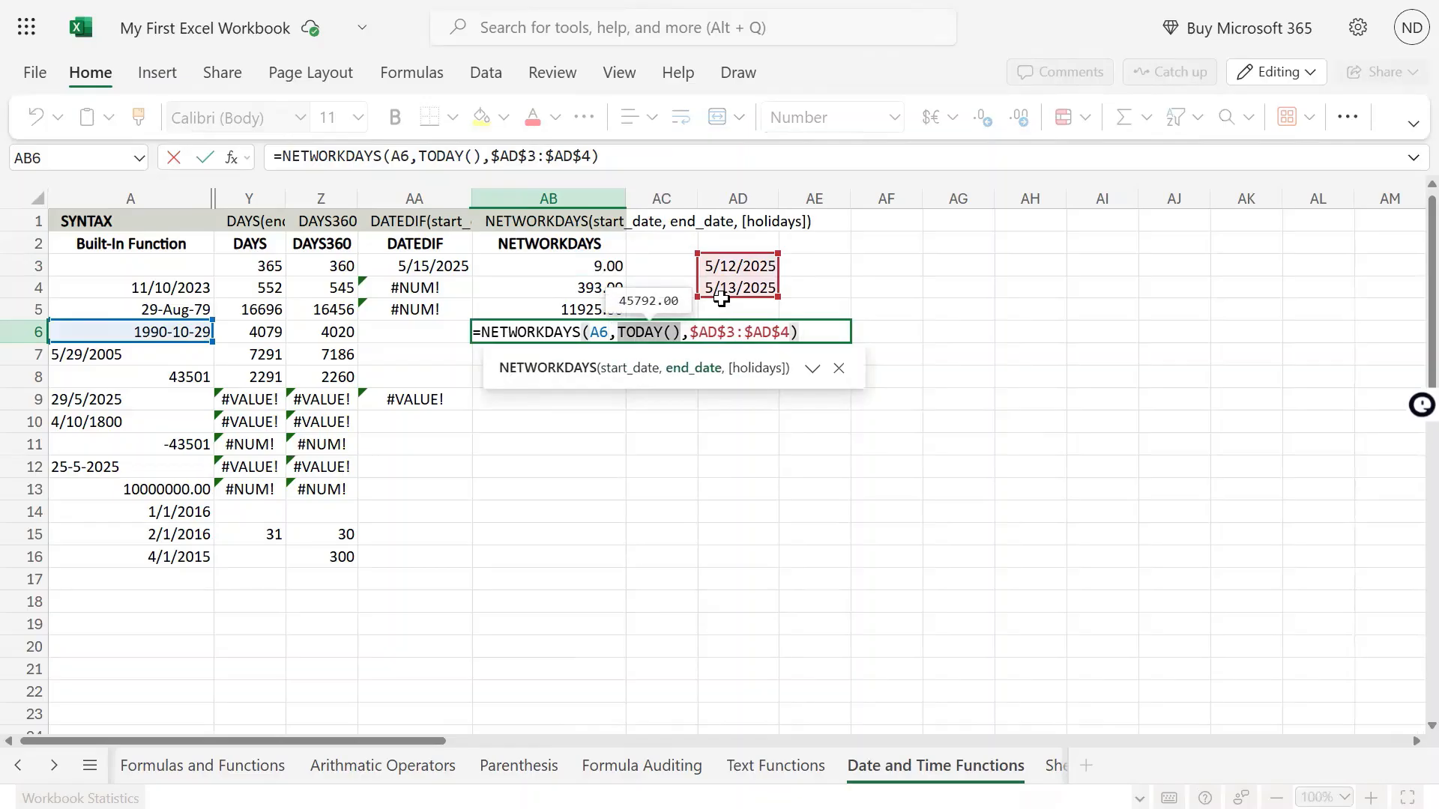
key(BackSpace)
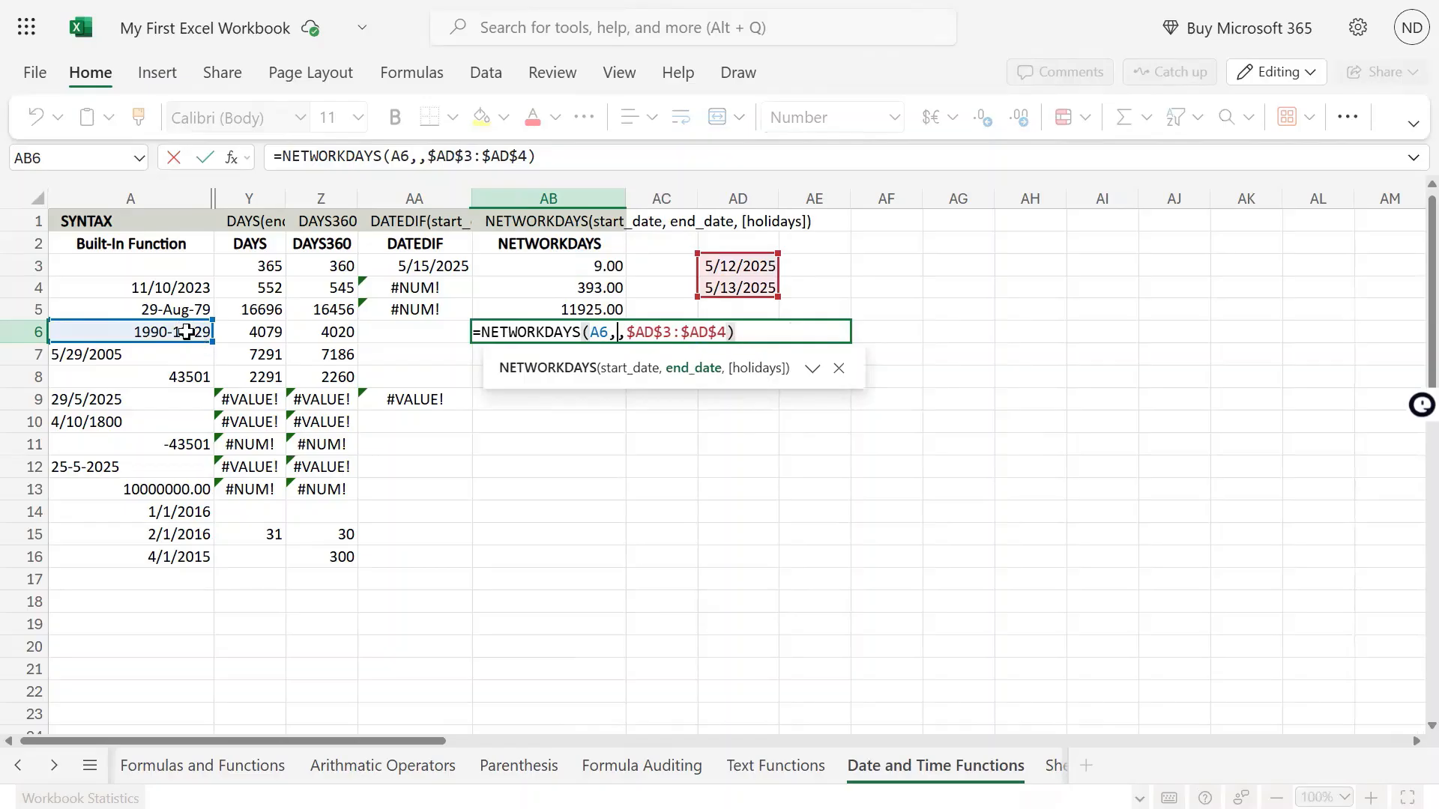
click(187, 331)
Set the start date to A5 in the AB6 NETWORKDAYS formula, commit it, and reselect the cell.
click(609, 333)
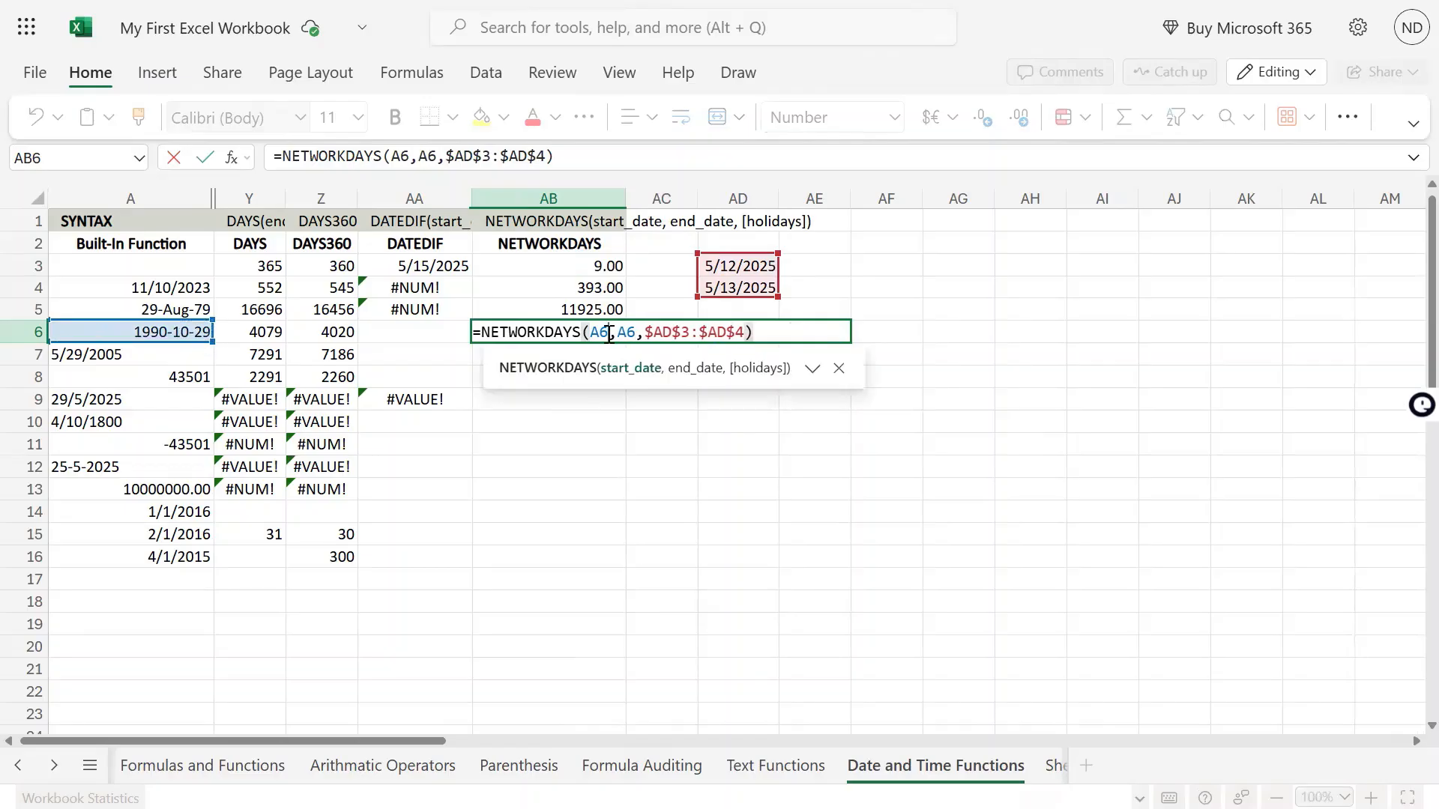
key(BackSpace)
text(5)
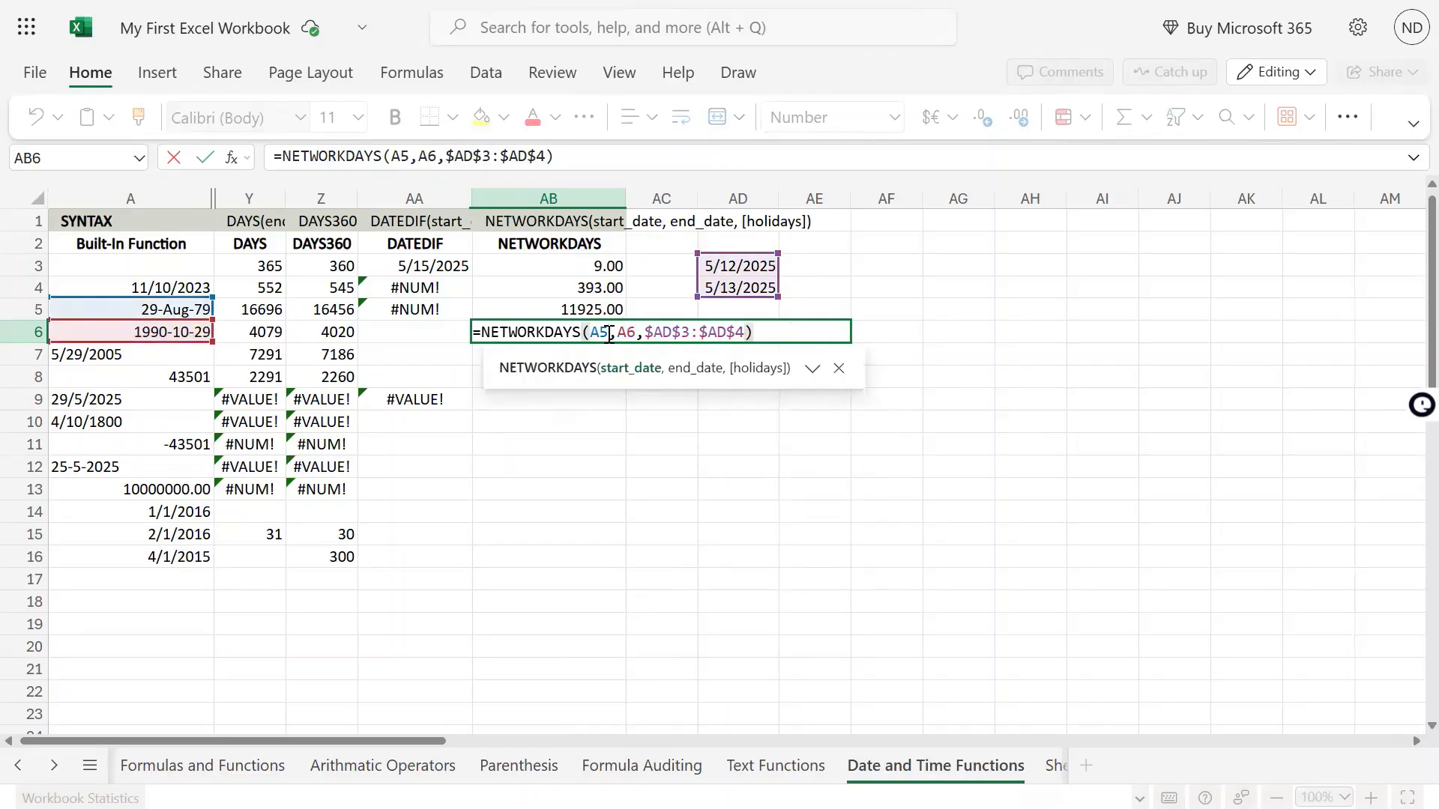
key(Return)
click(608, 334)
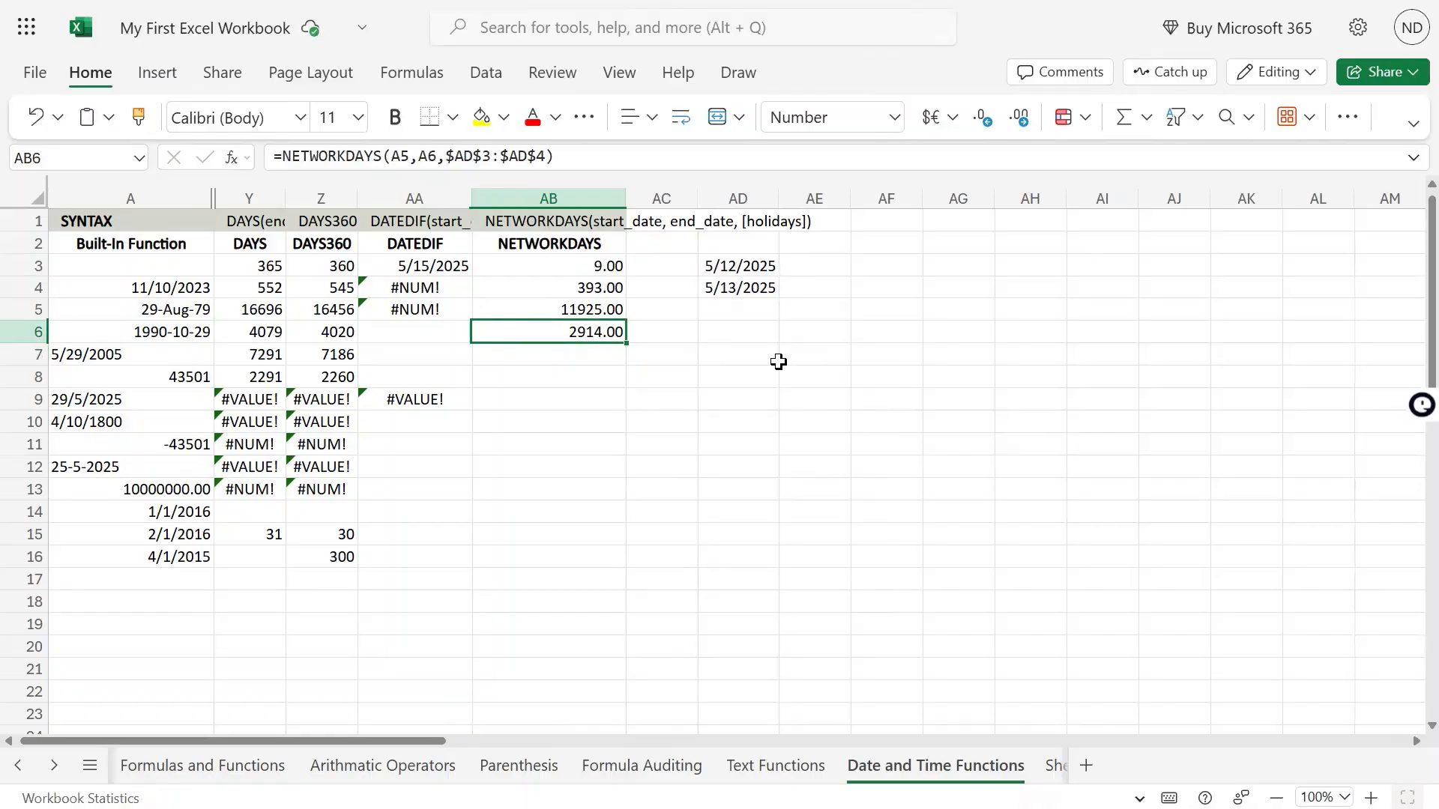
Copy the NETWORKDAYS formula from AB5 into AB7 and AB8.
key(ctrl+c)
click(596, 313)
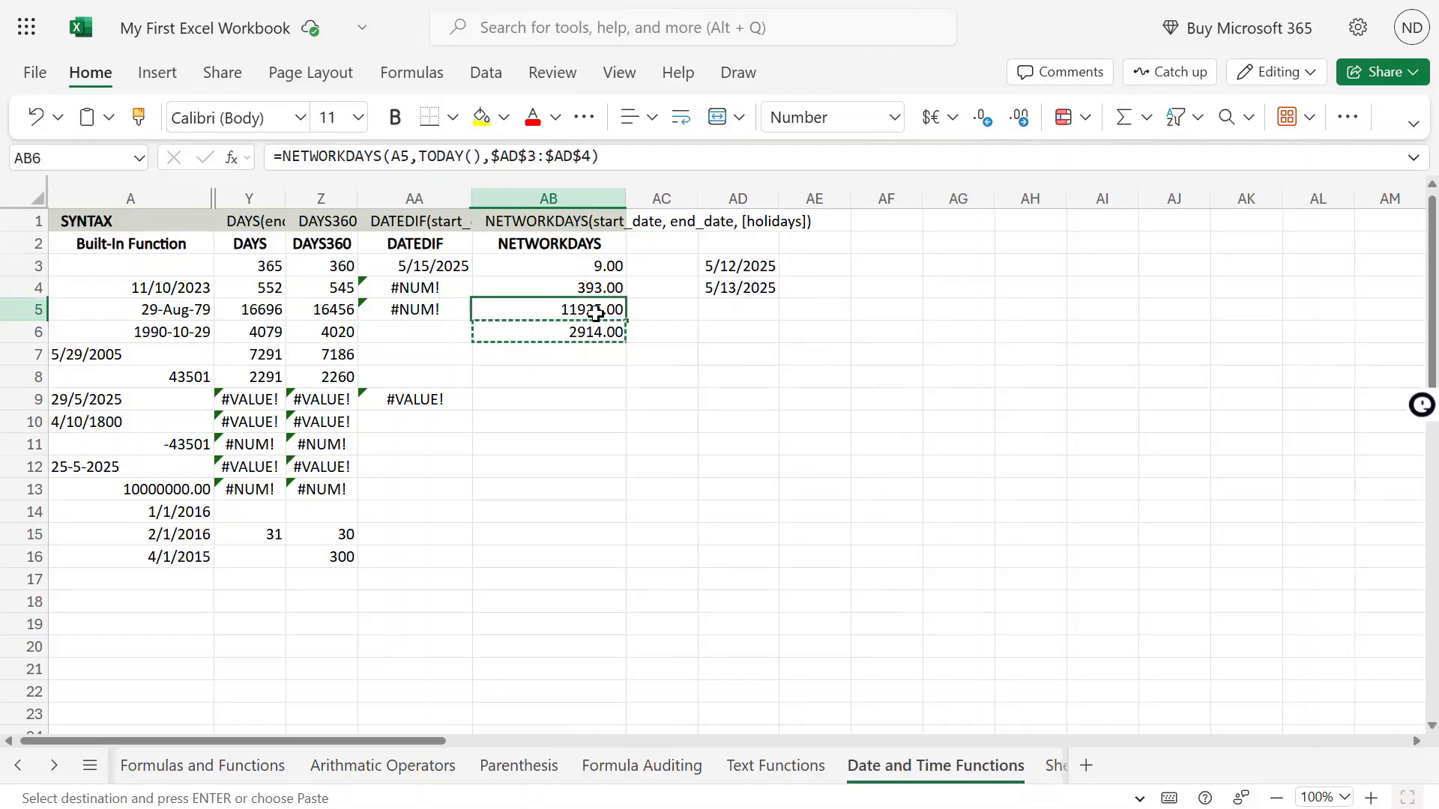
key(ctrl+c)
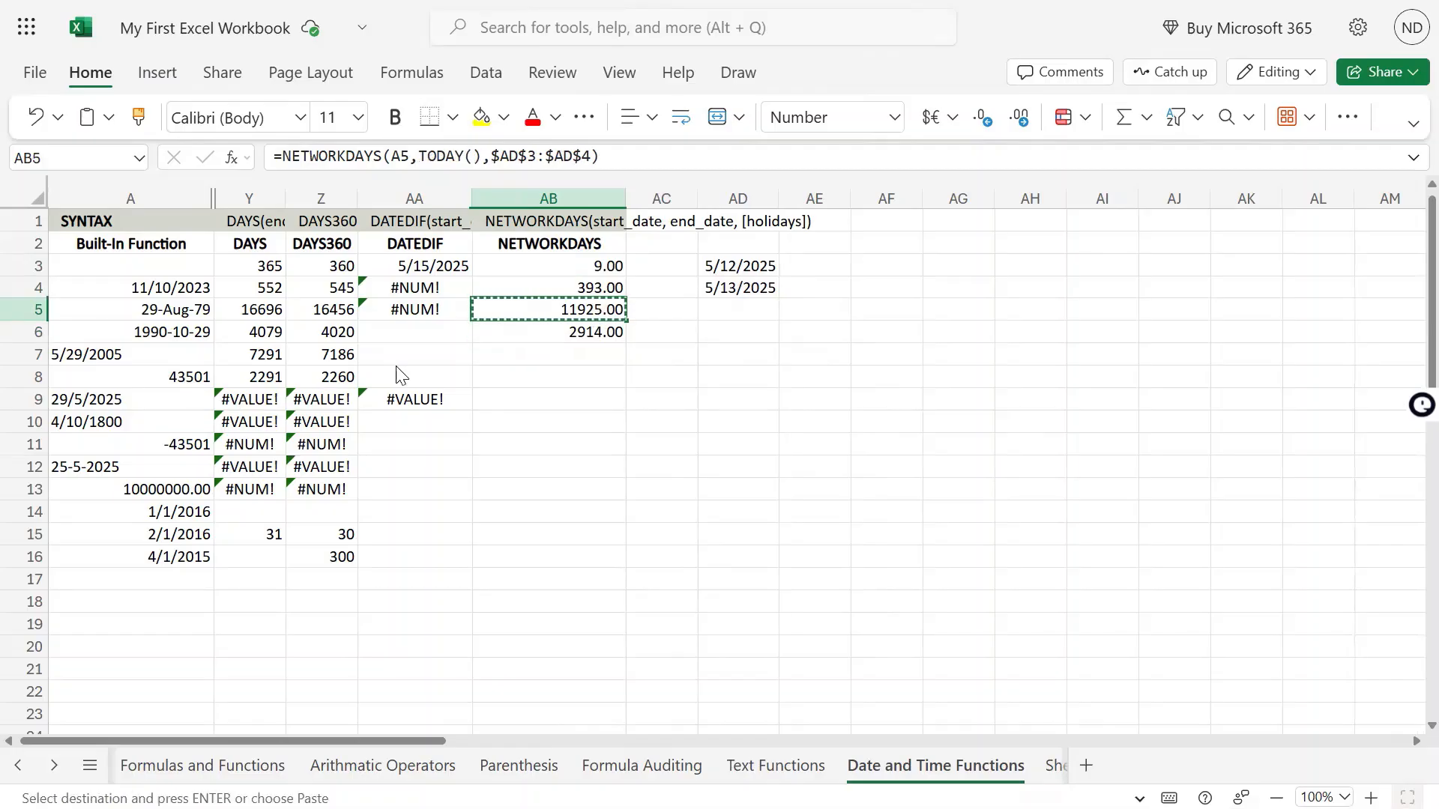
click(537, 360)
key(ctrl+v)
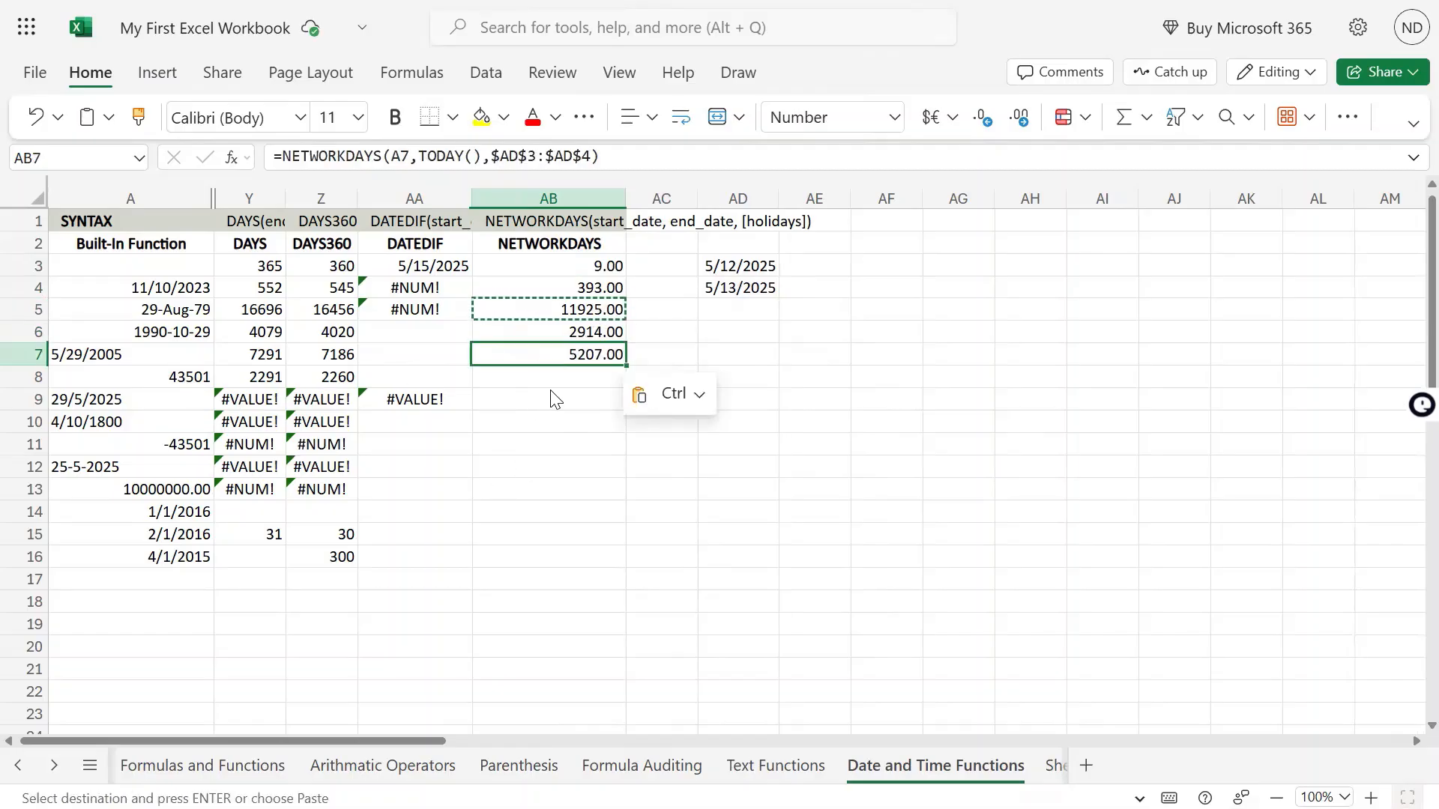
click(572, 378)
key(ctrl+v)
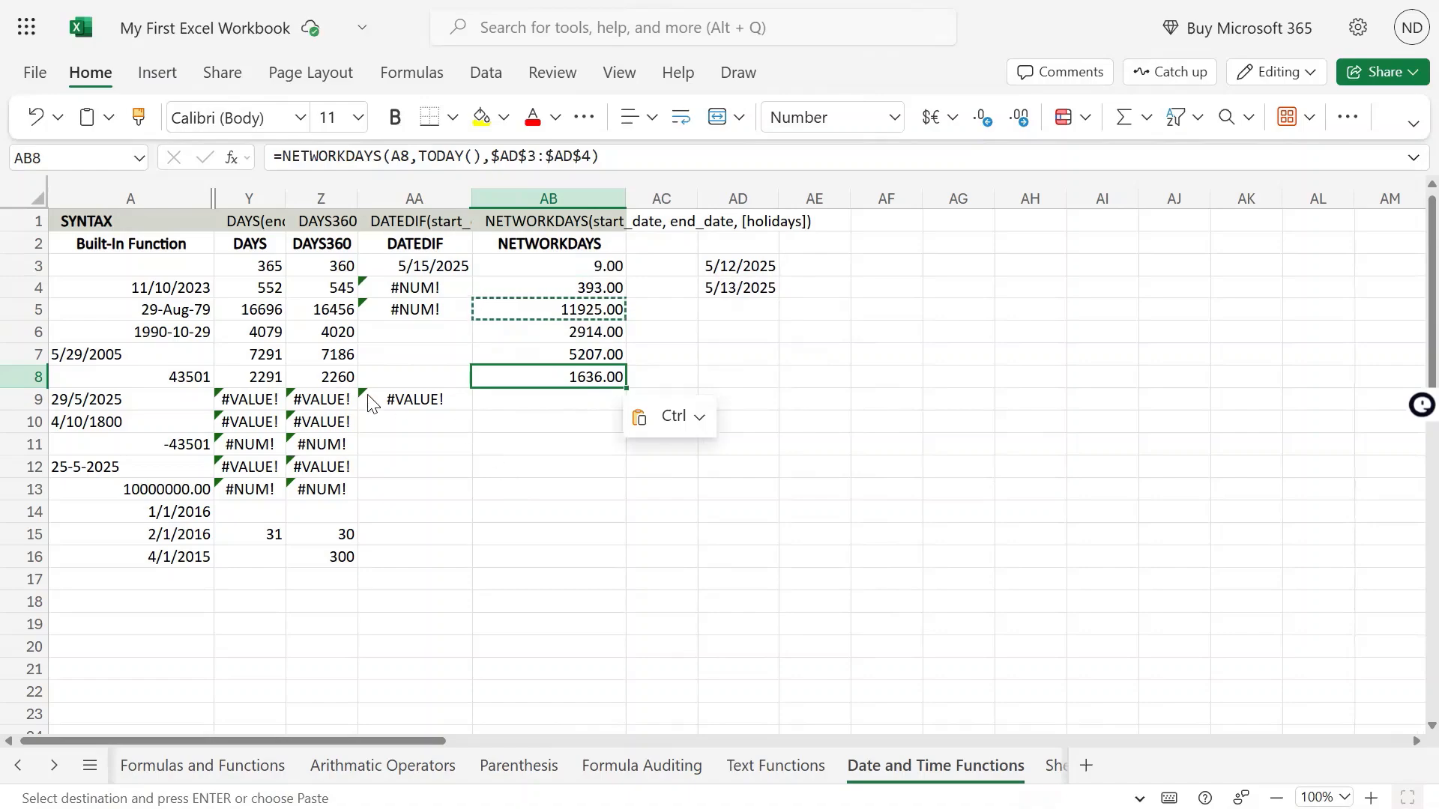
Paste the AB5 NETWORKDAYS formula into AB9 and check it against the dates in column A.
click(178, 375)
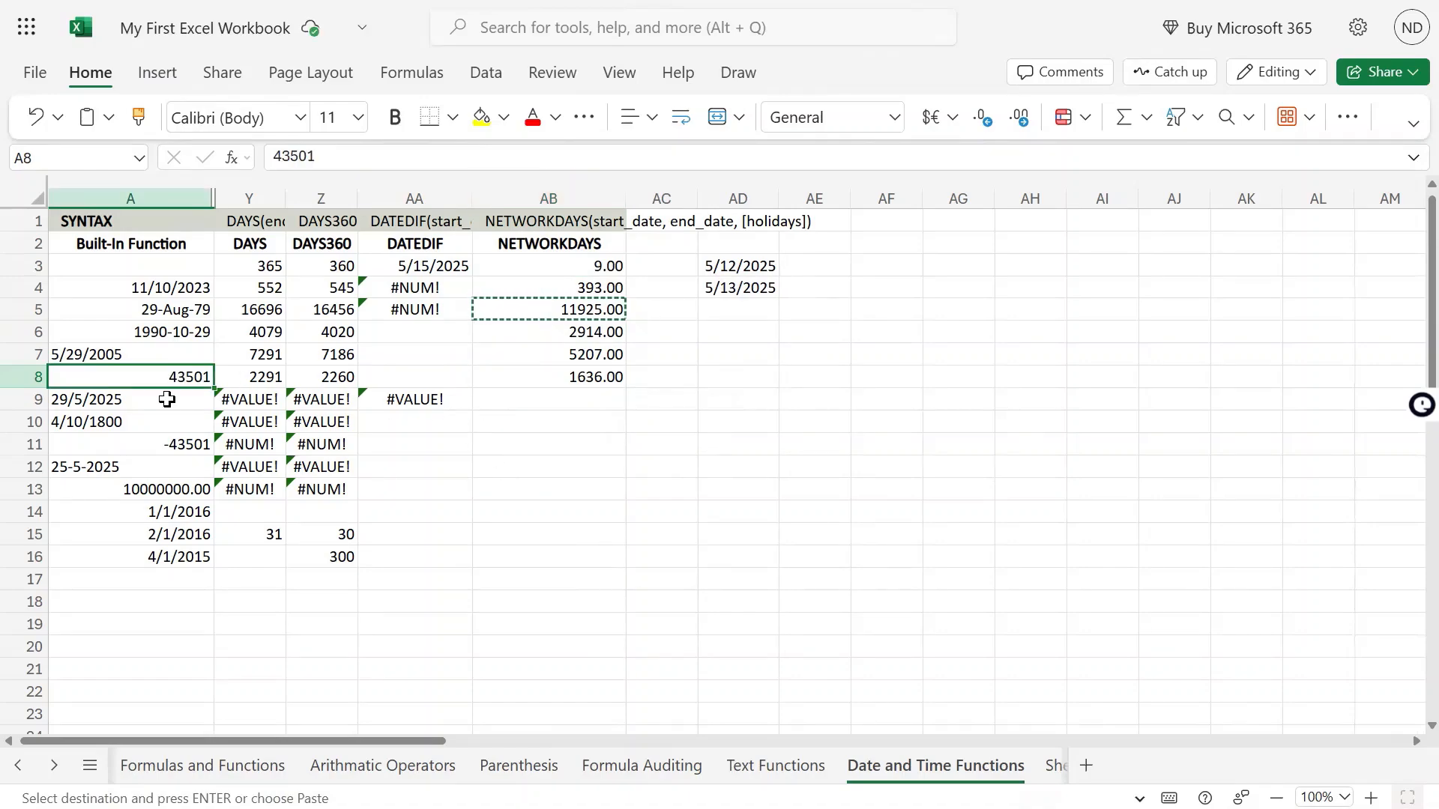
click(166, 399)
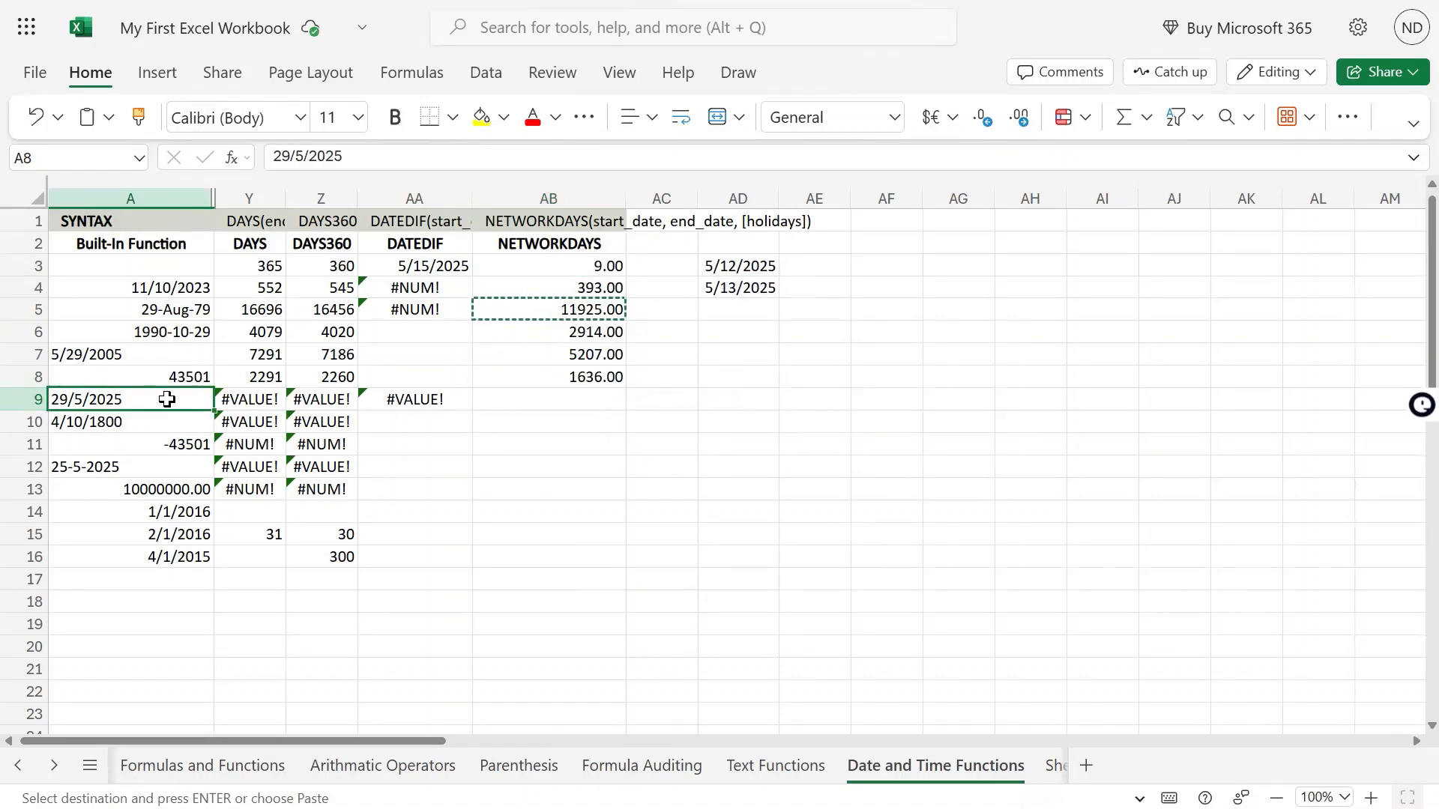
click(533, 401)
key(ctrl+v)
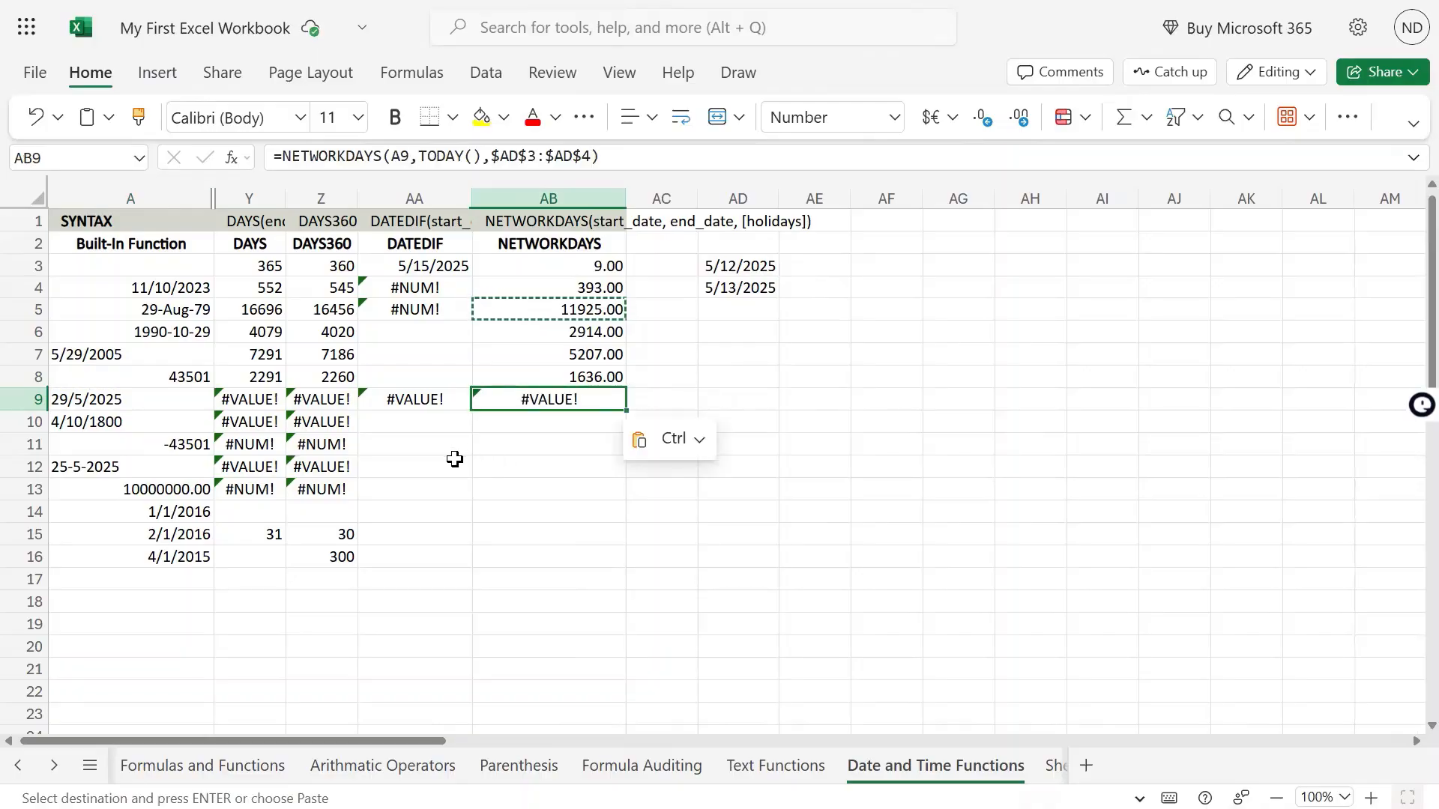
click(154, 355)
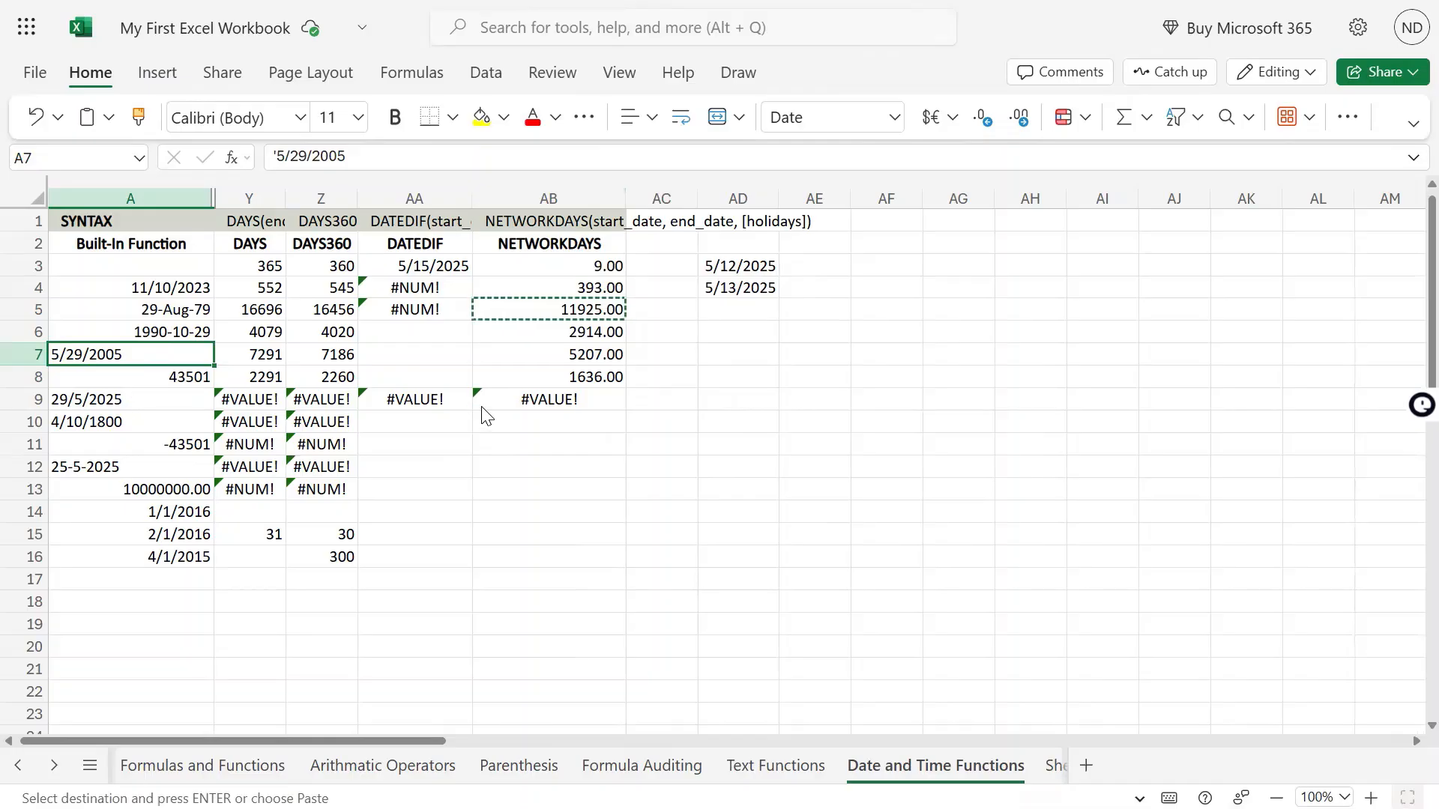
click(563, 400)
click(660, 493)
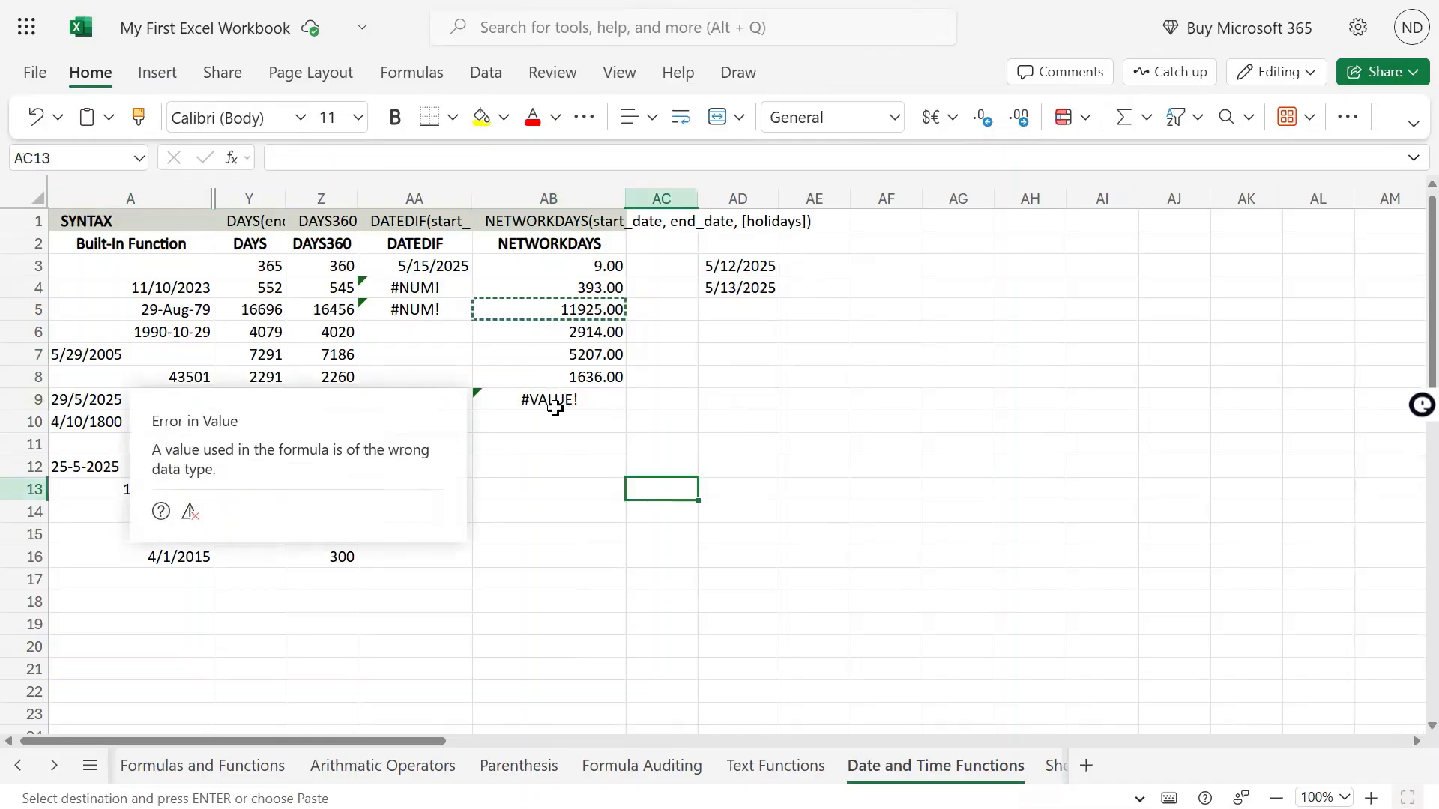
Paste the AB5 NETWORKDAYS formula into AB10, AB11 and AB13.
click(543, 424)
key(ctrl+v)
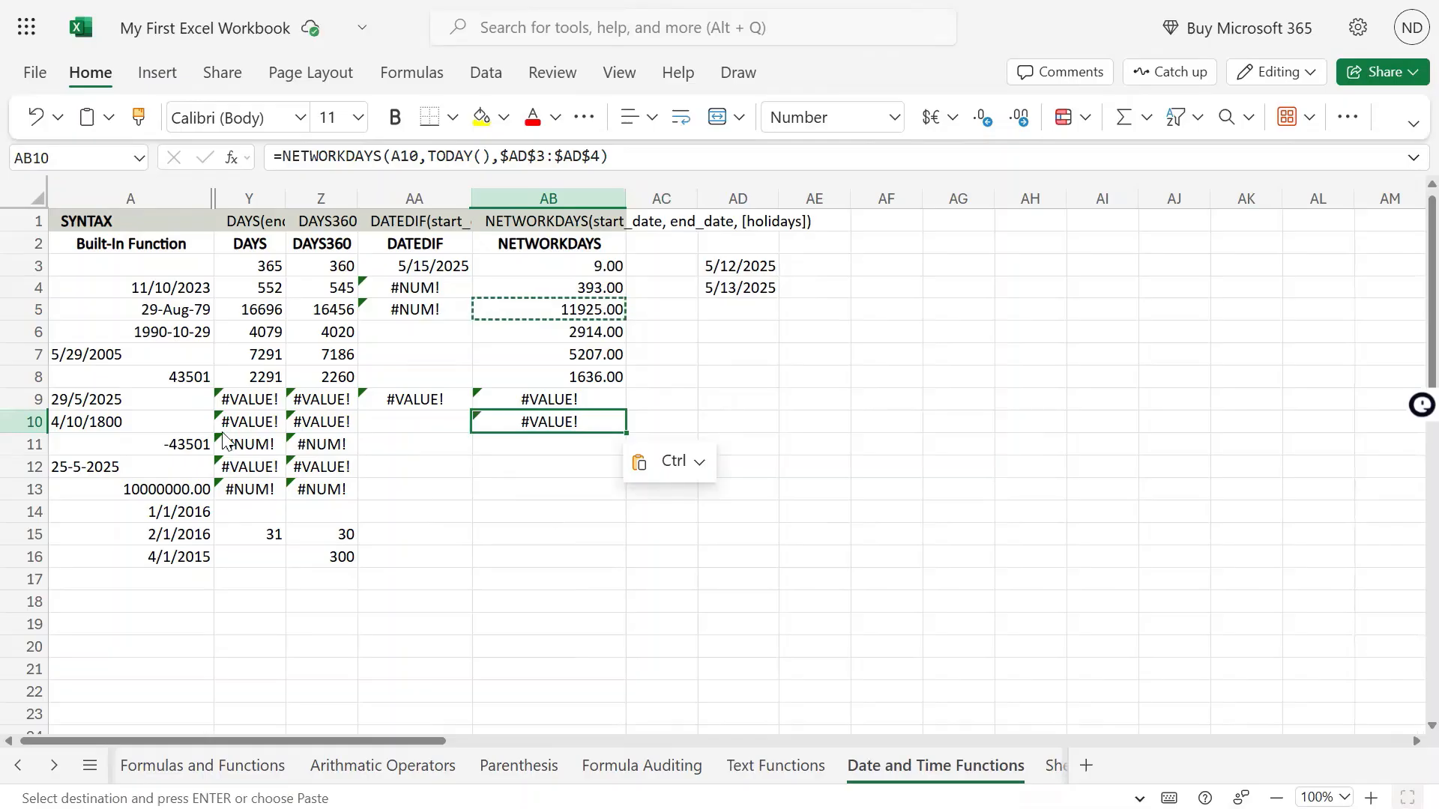
click(164, 422)
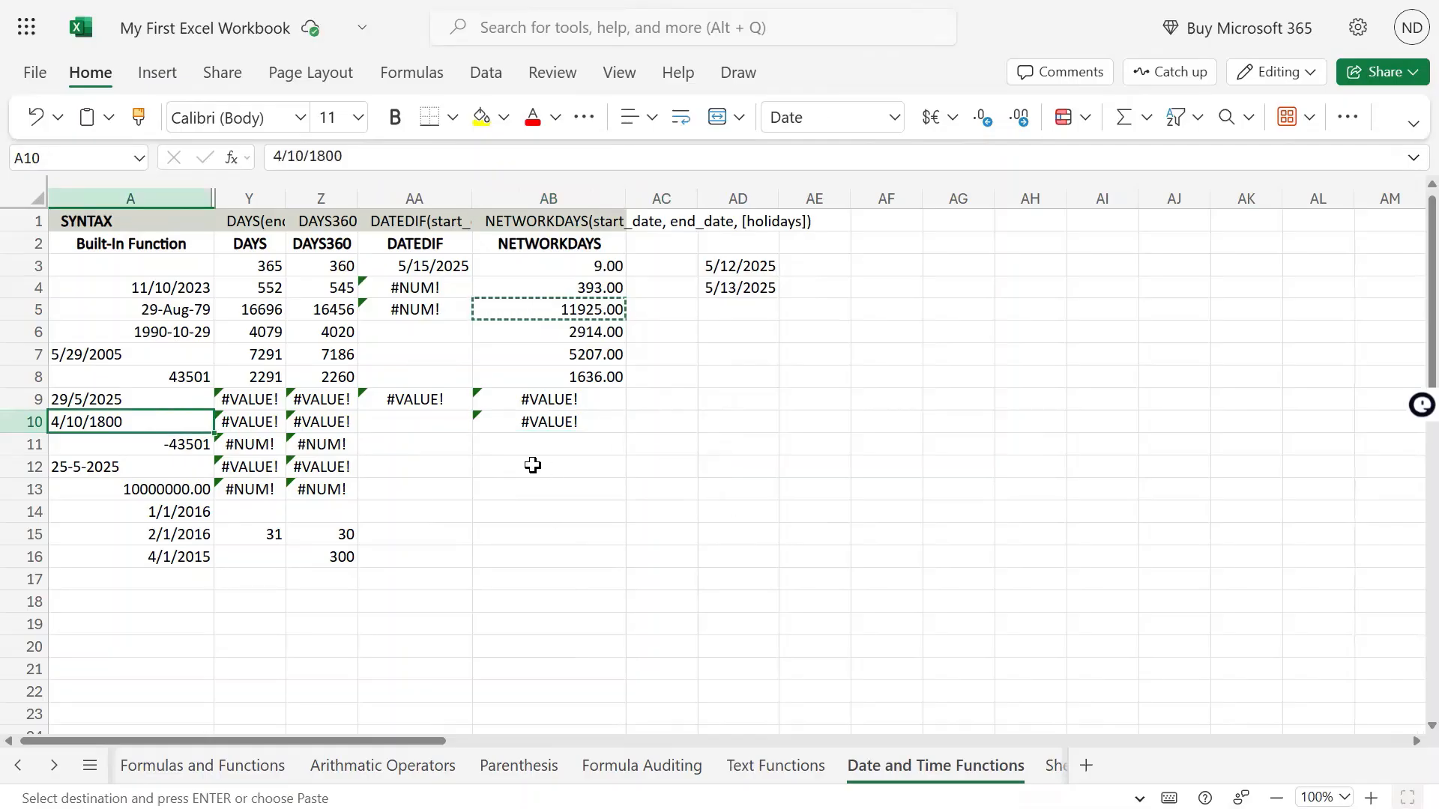
click(569, 442)
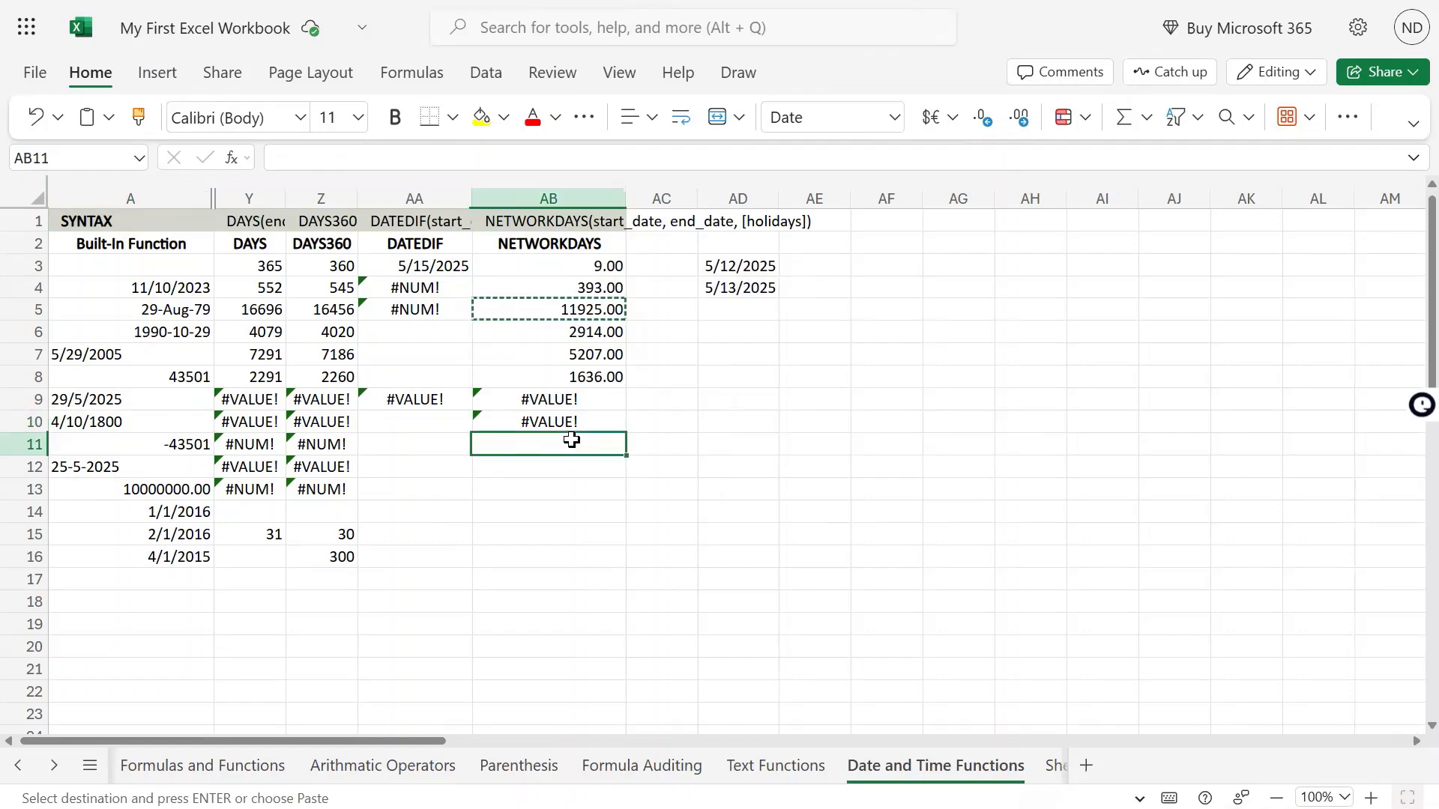
key(ctrl+v)
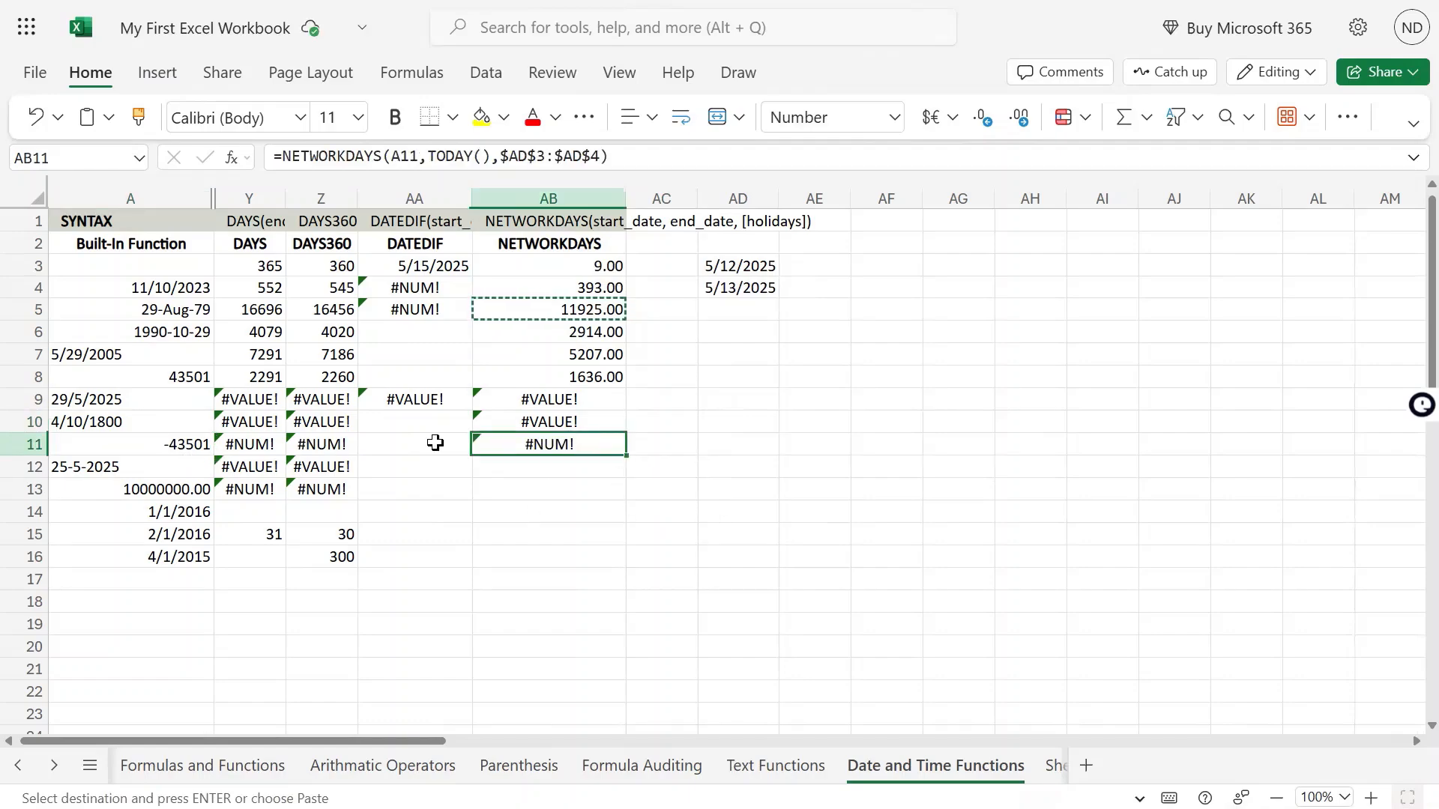
click(503, 491)
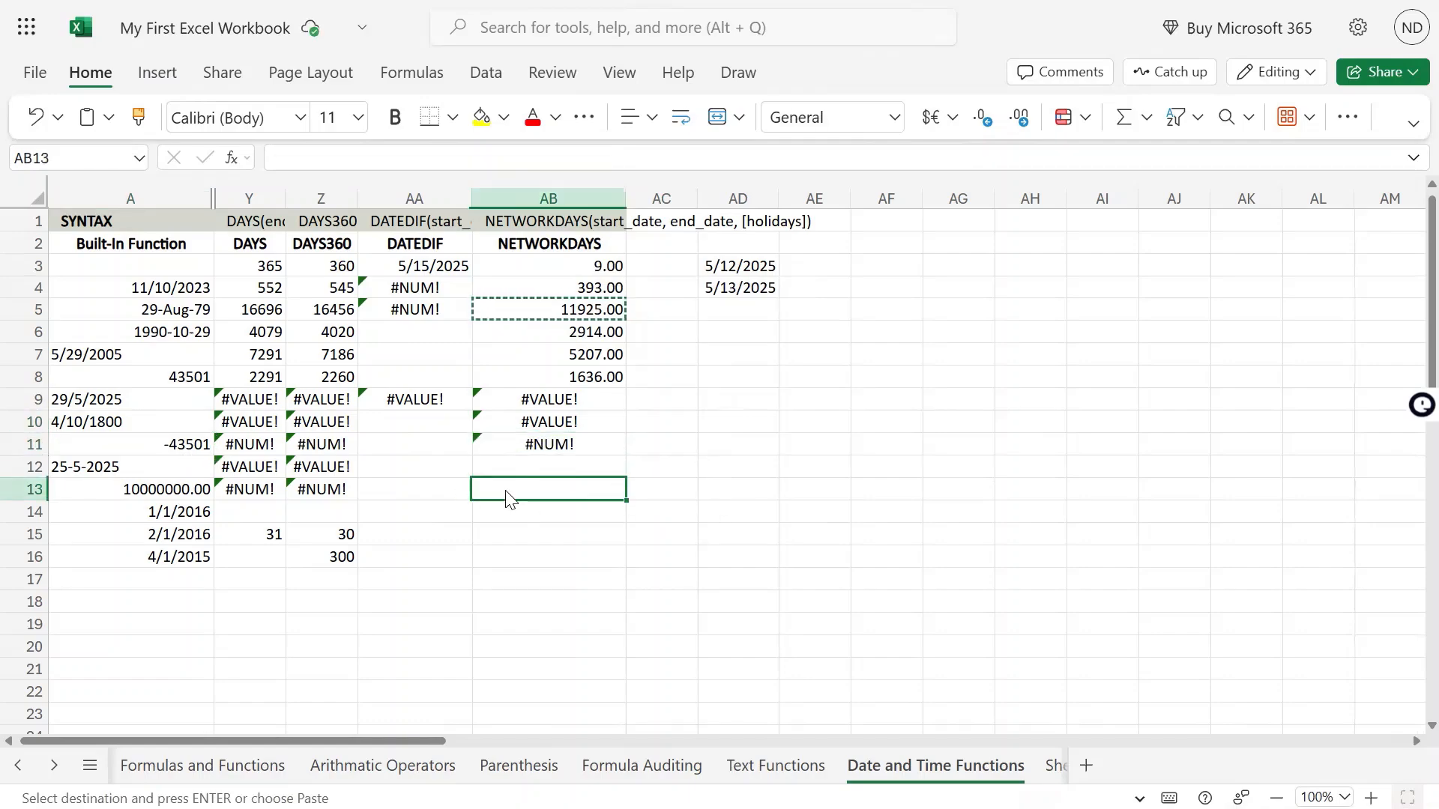
key(ctrl+v)
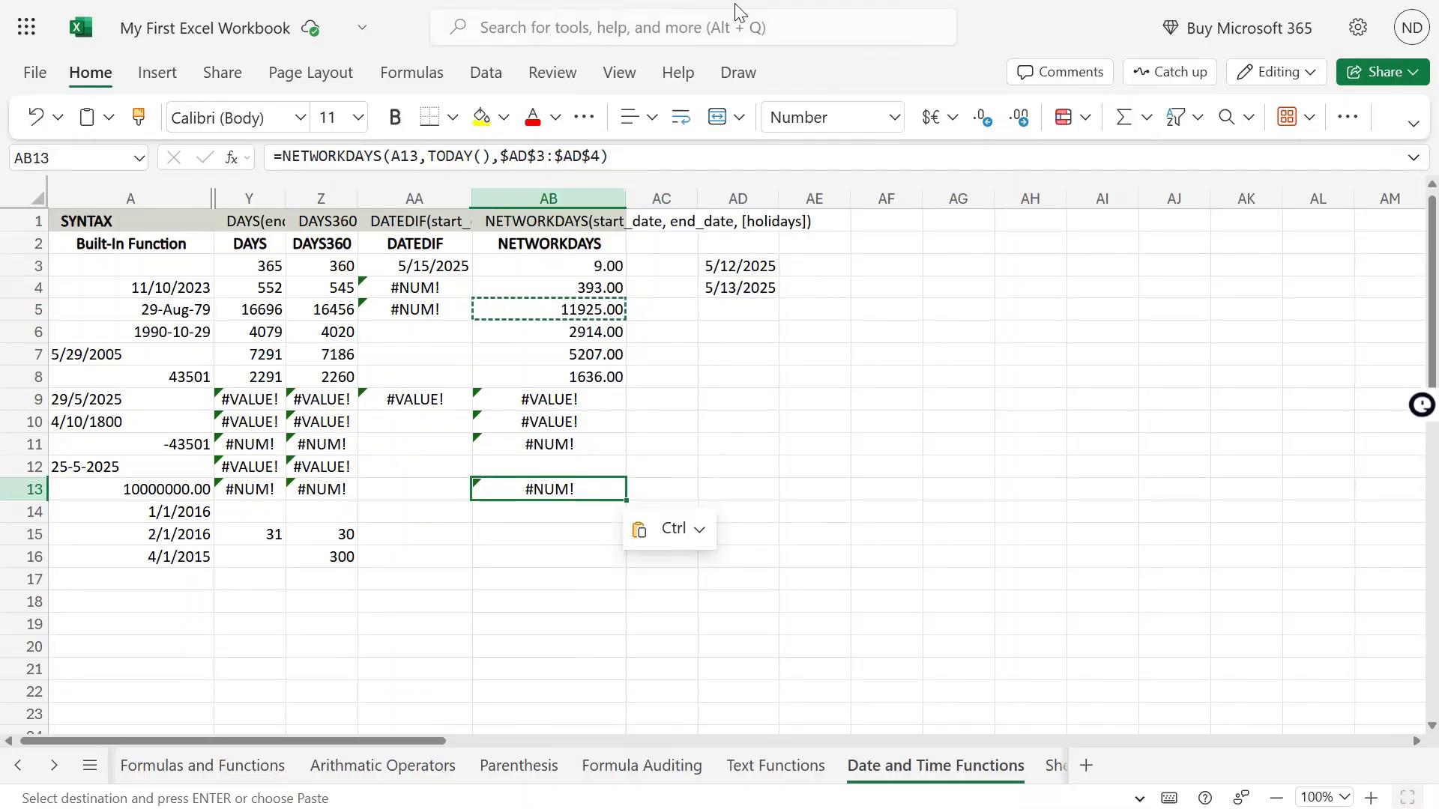
Examine the NETWORKDAYS results in AB9:AB13 and their neighbouring cells.
mouse_move(718, 2)
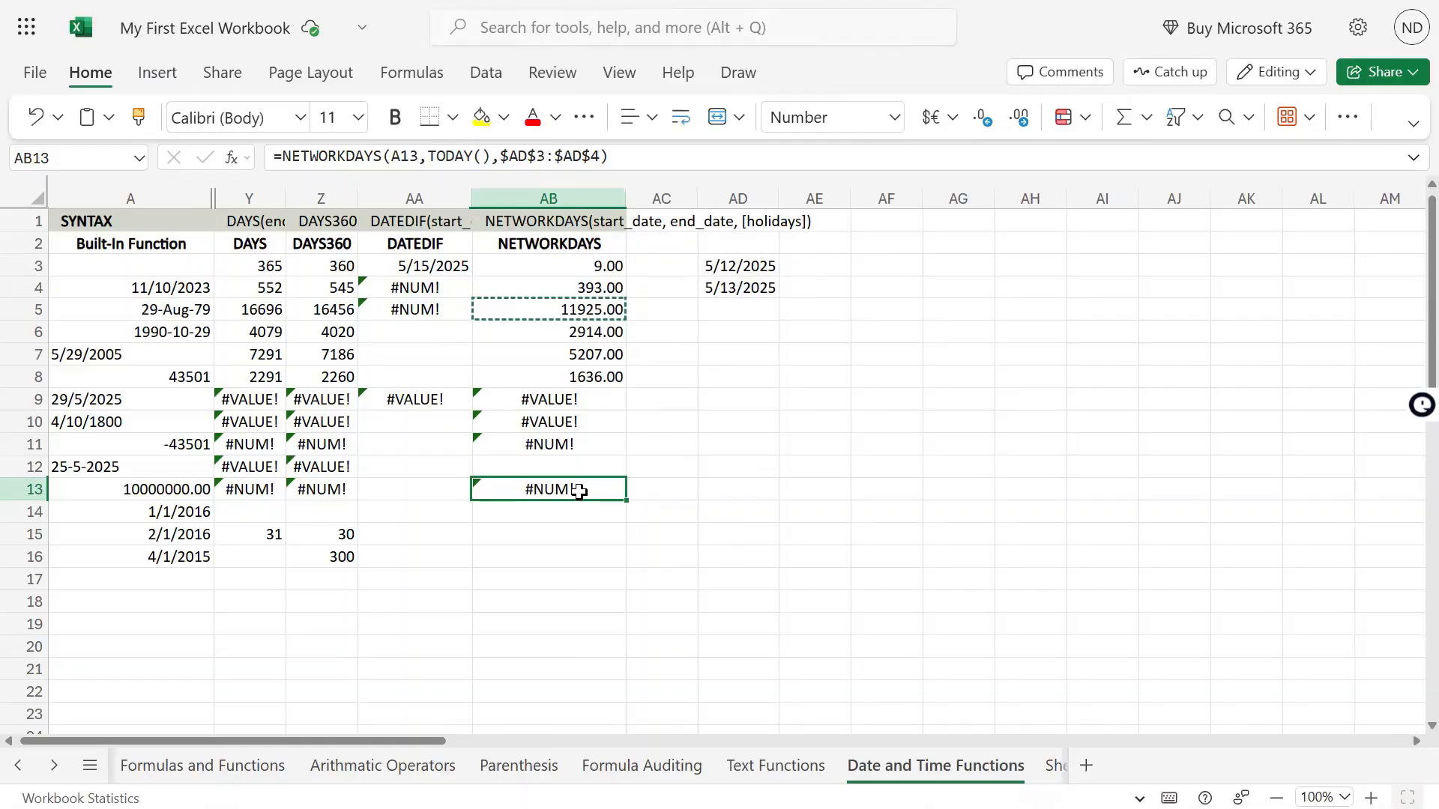
key(Left)
key(Left)
key(Right)
key(Right)
key(Right)
key(Up)
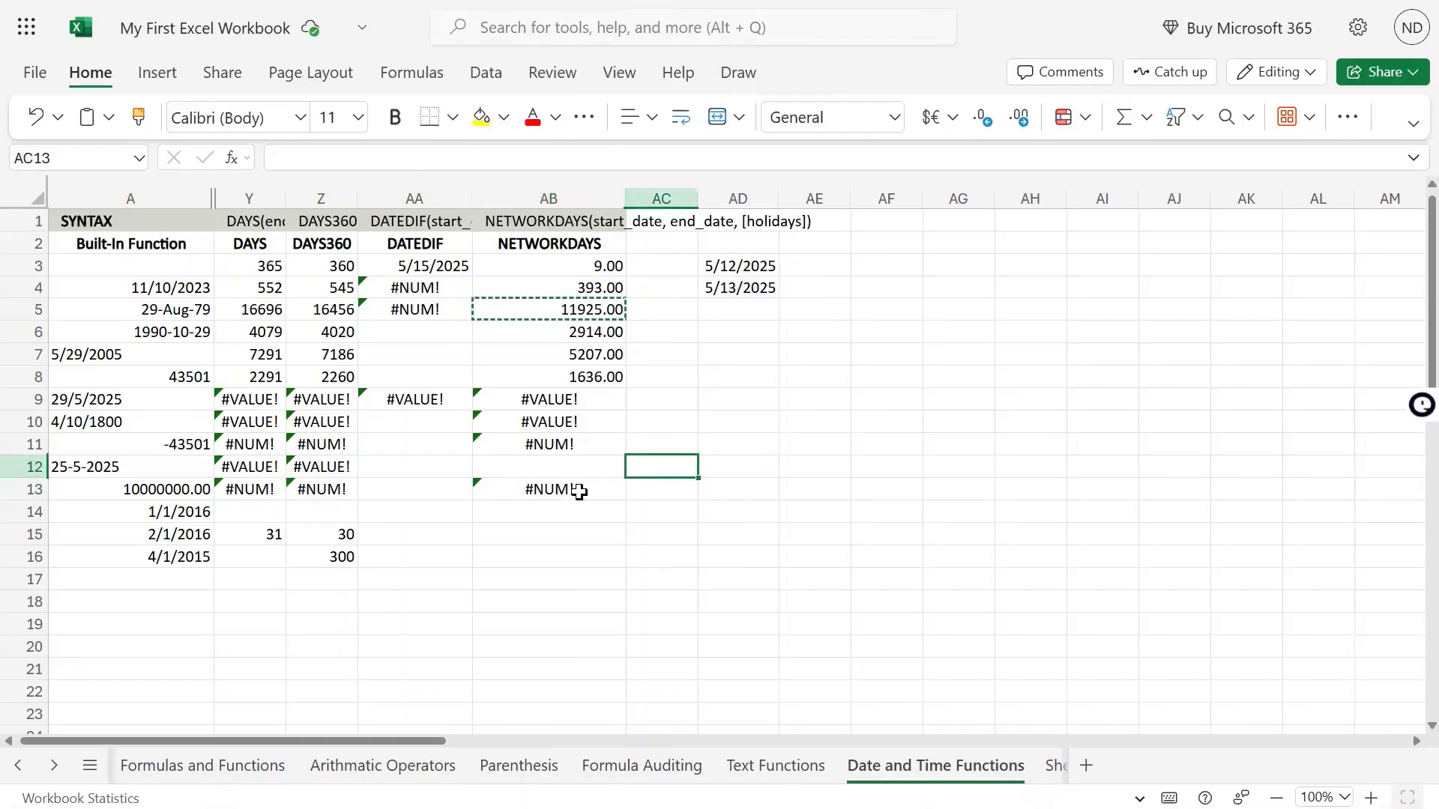
key(Left)
key(Down)
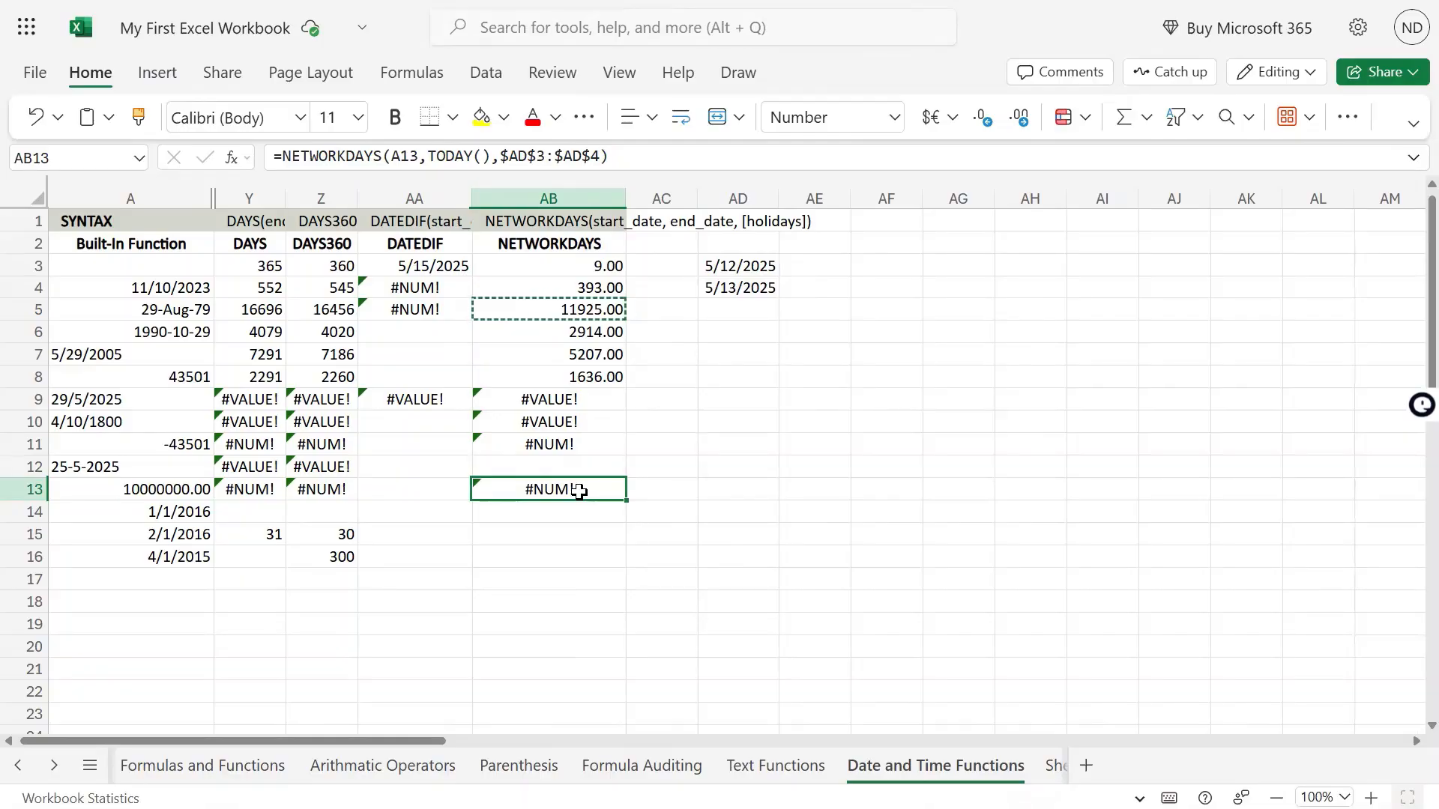
key(Up)
key(Up)
key(Up)
key(Up)
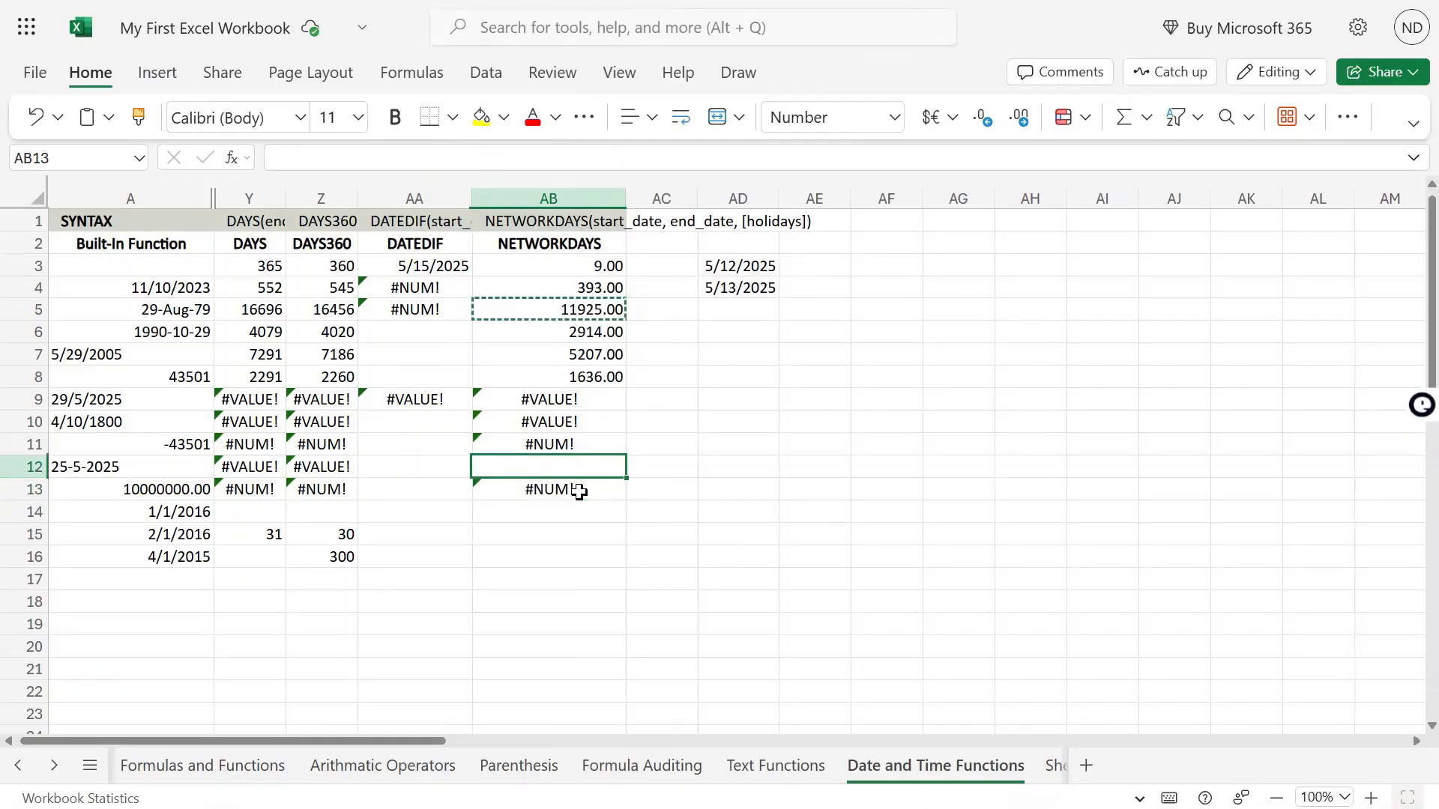
key(Right)
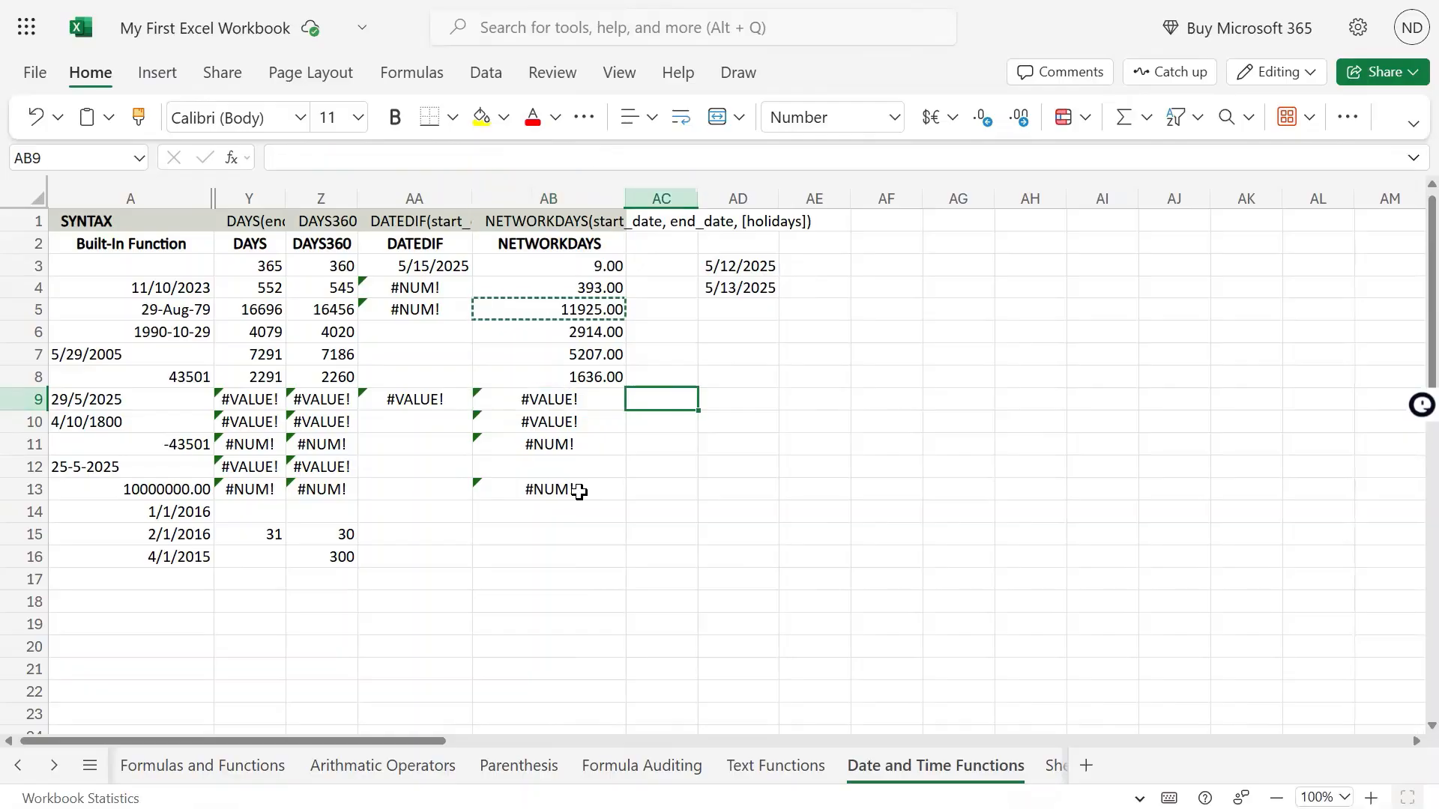
Review the holiday dates in AD3:AD4 alongside the NETWORKDAYS results in the upper rows of column AB.
key(Left)
key(Up)
key(Up)
key(Up)
key(Up)
key(Up)
key(Up)
key(Right)
key(Right)
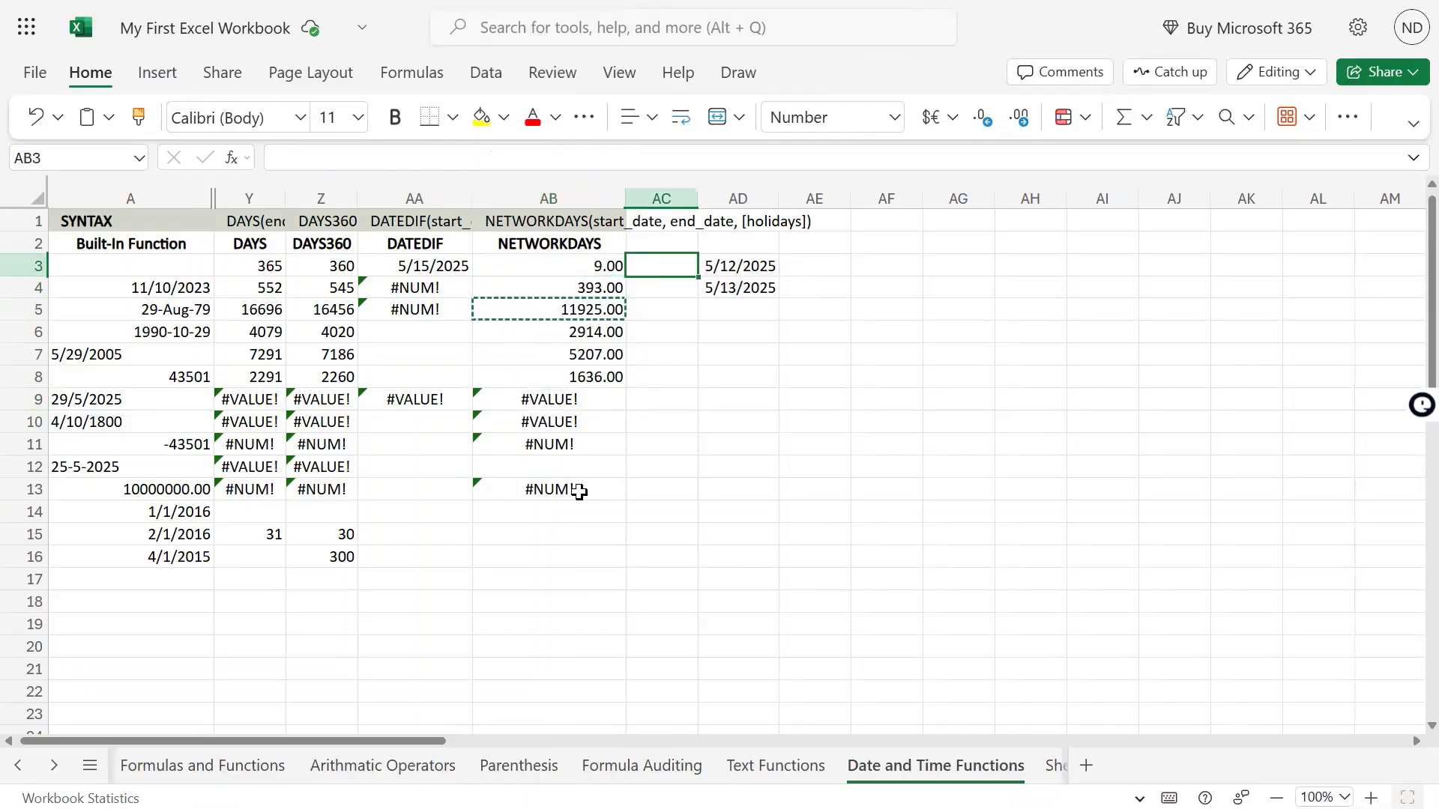
key(shift+Down)
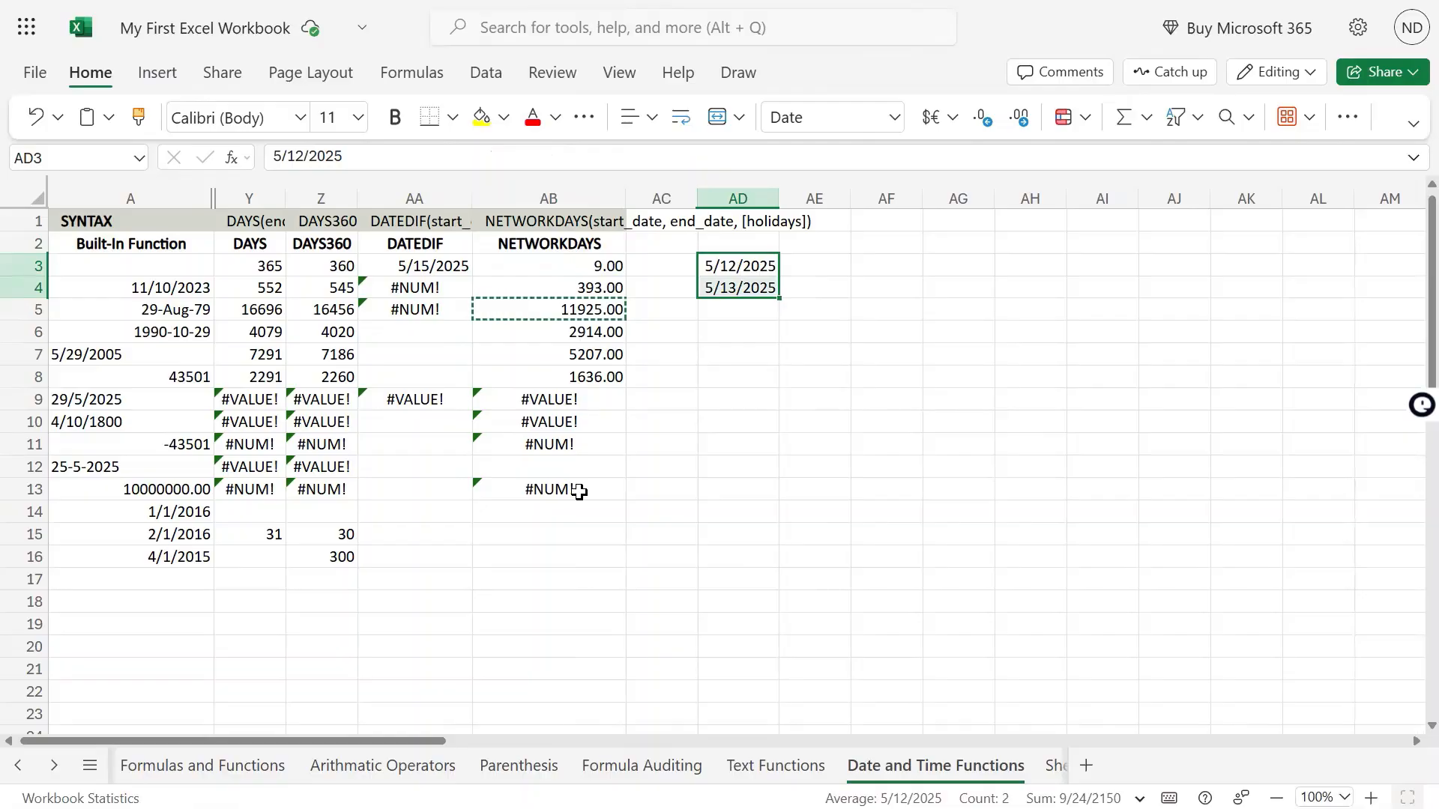
key(Left)
key(Left)
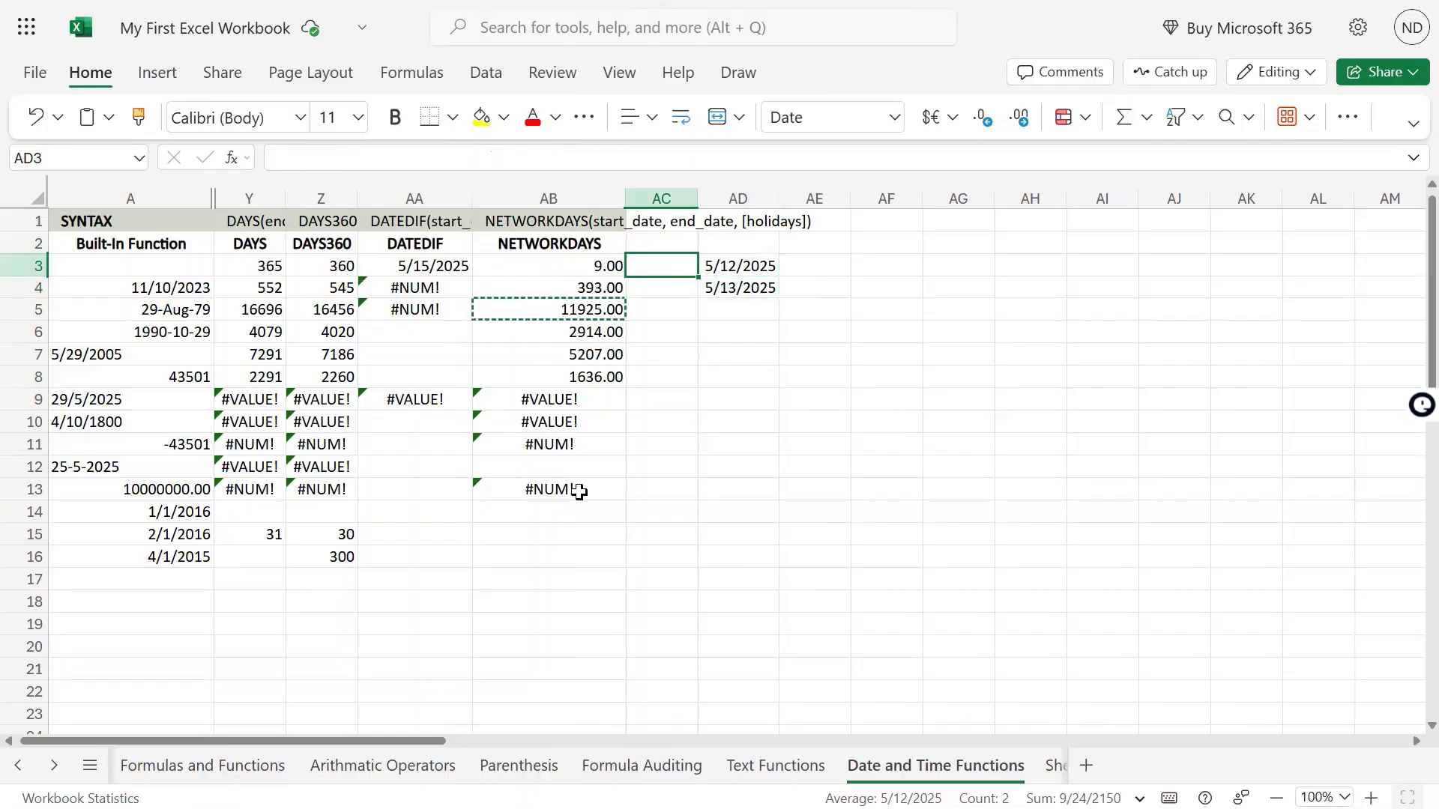